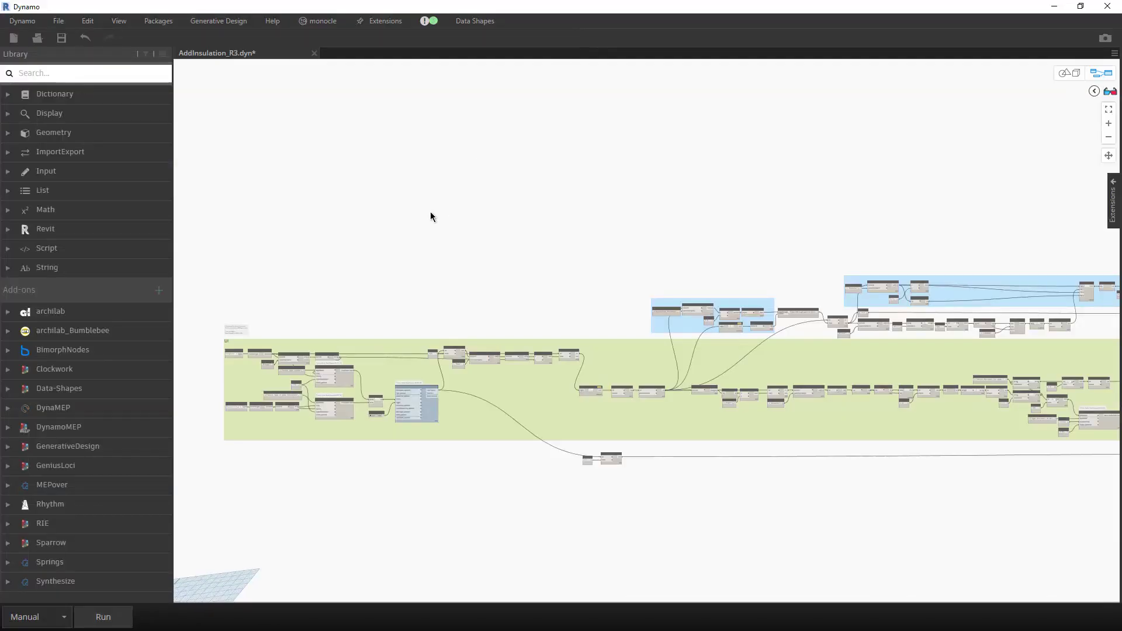
# Step: Zoom out on the AddInsulation_R3 graph and minimize Dynamo to reveal Revit's 1 - Mech plan
pyautogui.scroll(-1, 427, 221)
pyautogui.scroll(-1, 427, 222)
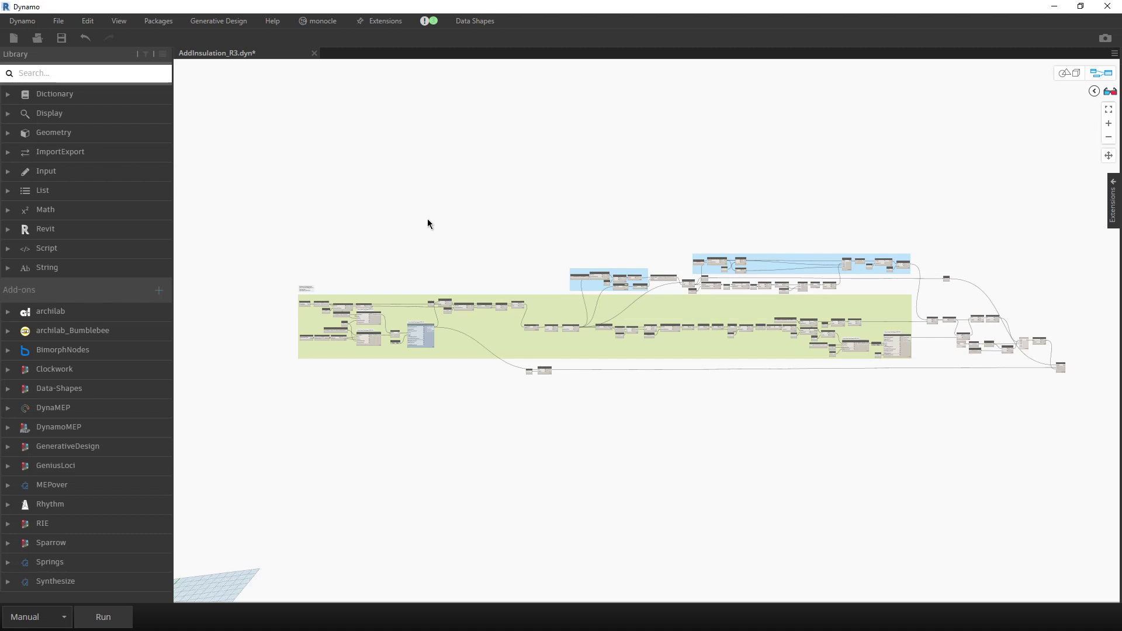
pyautogui.click(1055, 6)
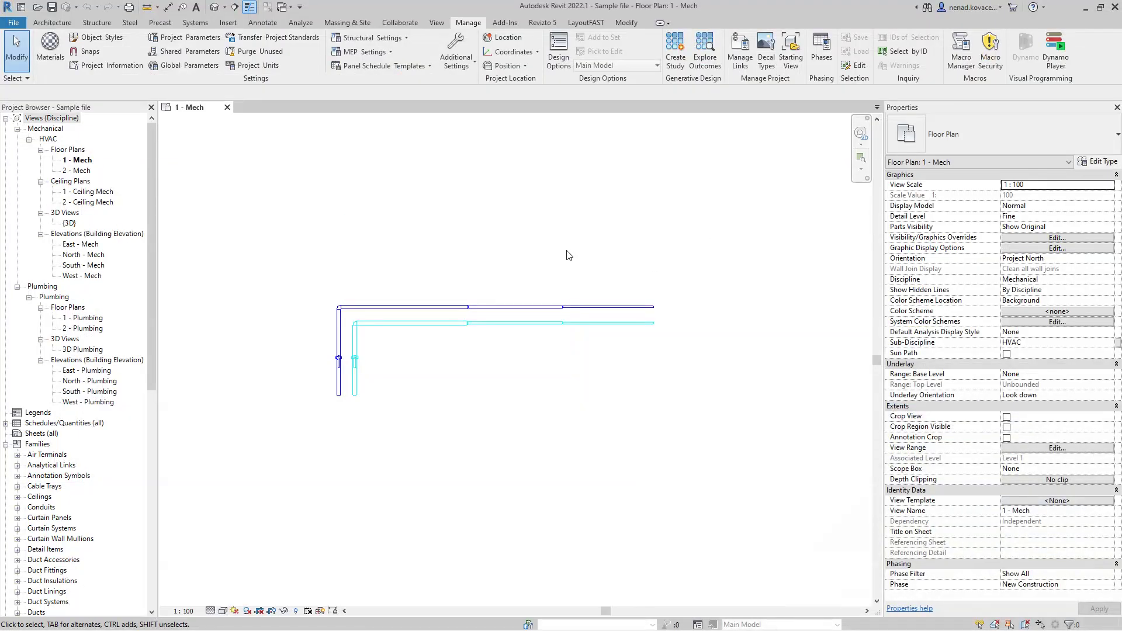
# Step: Review the Length format units in Project Units (UN), leaving millimetres unchanged, and cancel out
pyautogui.press('u')
pyautogui.press('n')
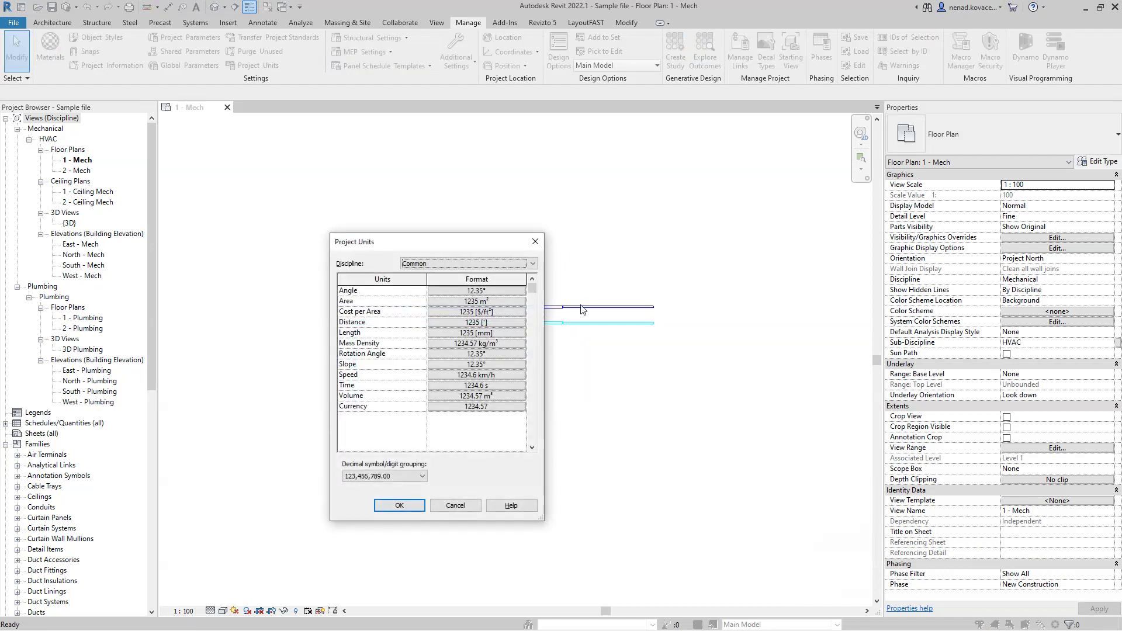
pyautogui.click(499, 332)
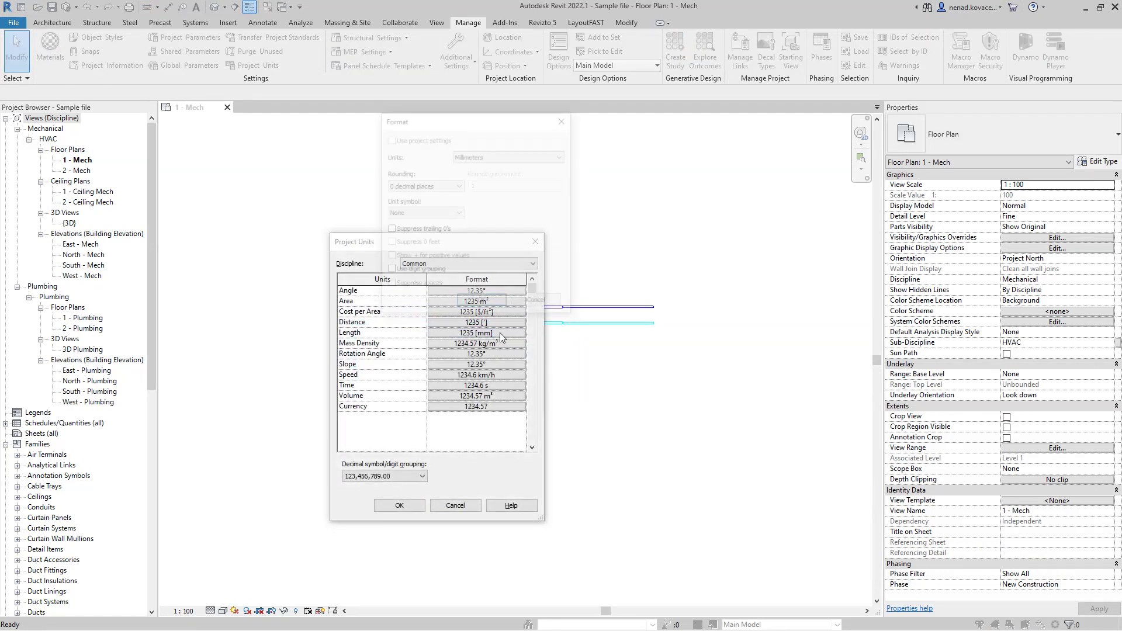
pyautogui.click(500, 157)
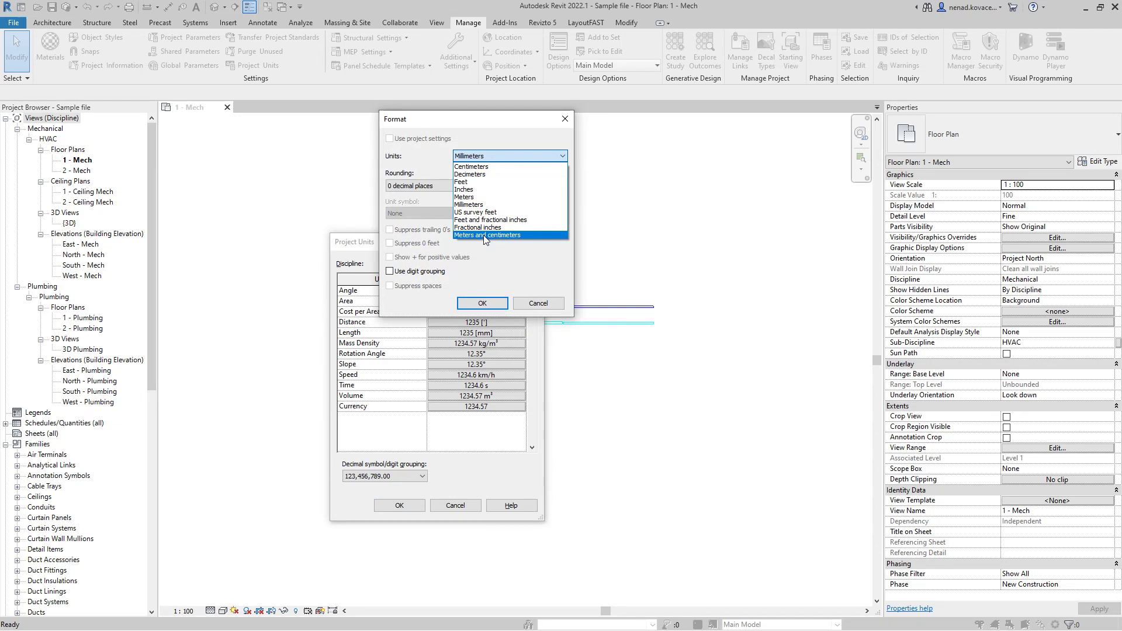
pyautogui.click(513, 301)
pyautogui.click(529, 304)
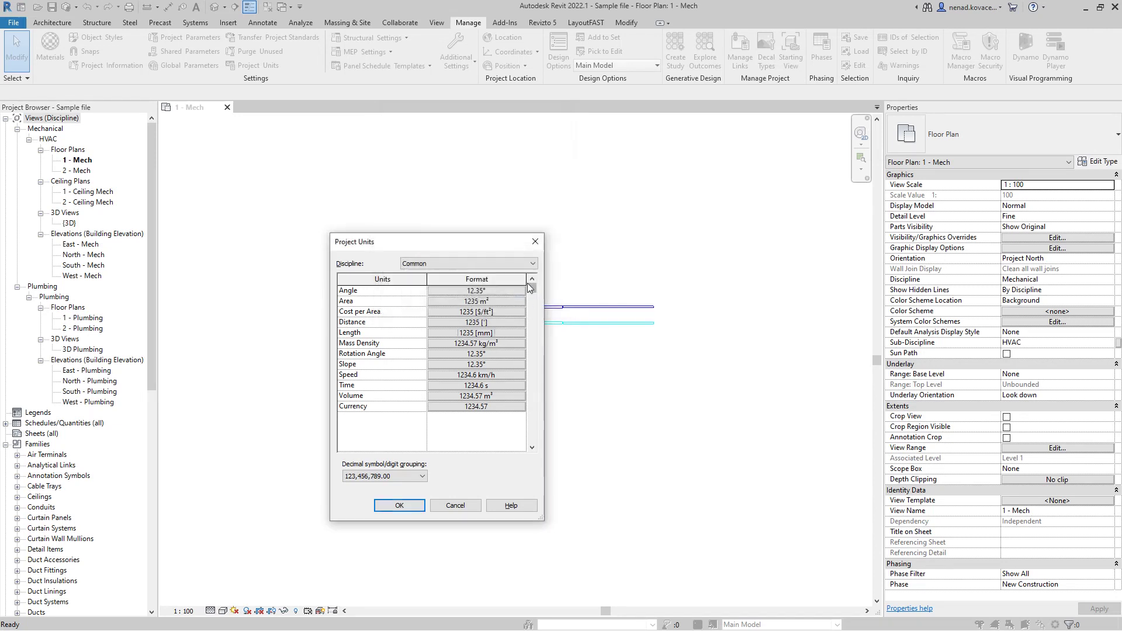
pyautogui.click(536, 242)
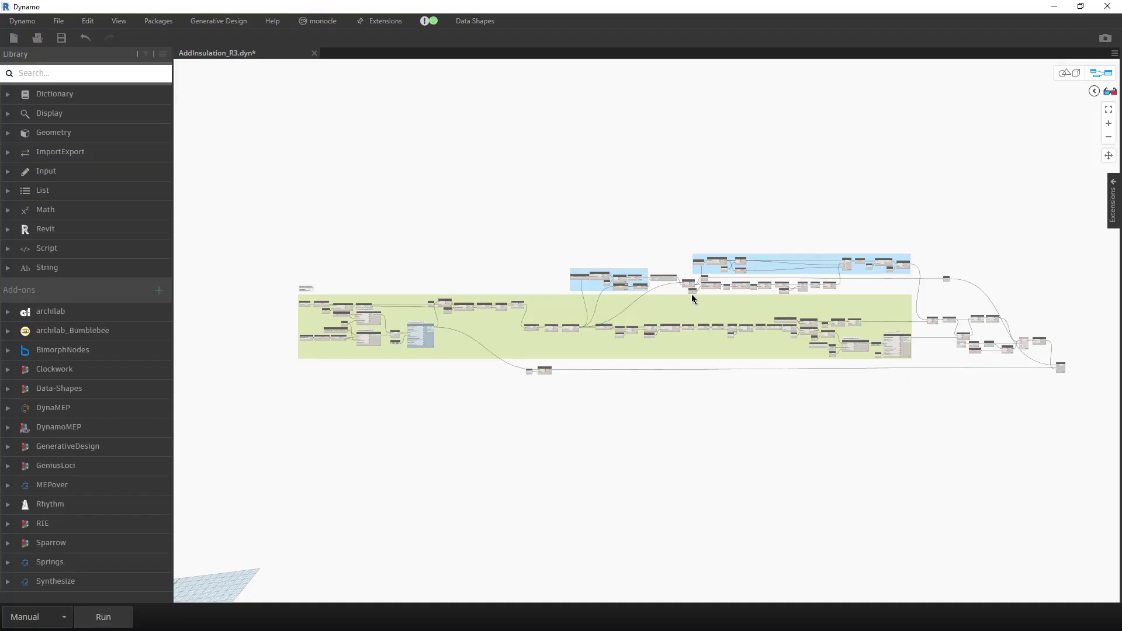
# Step: Zoom in and pan to inspect the UI group nodes of the graph
pyautogui.scroll(10, 280, 319)
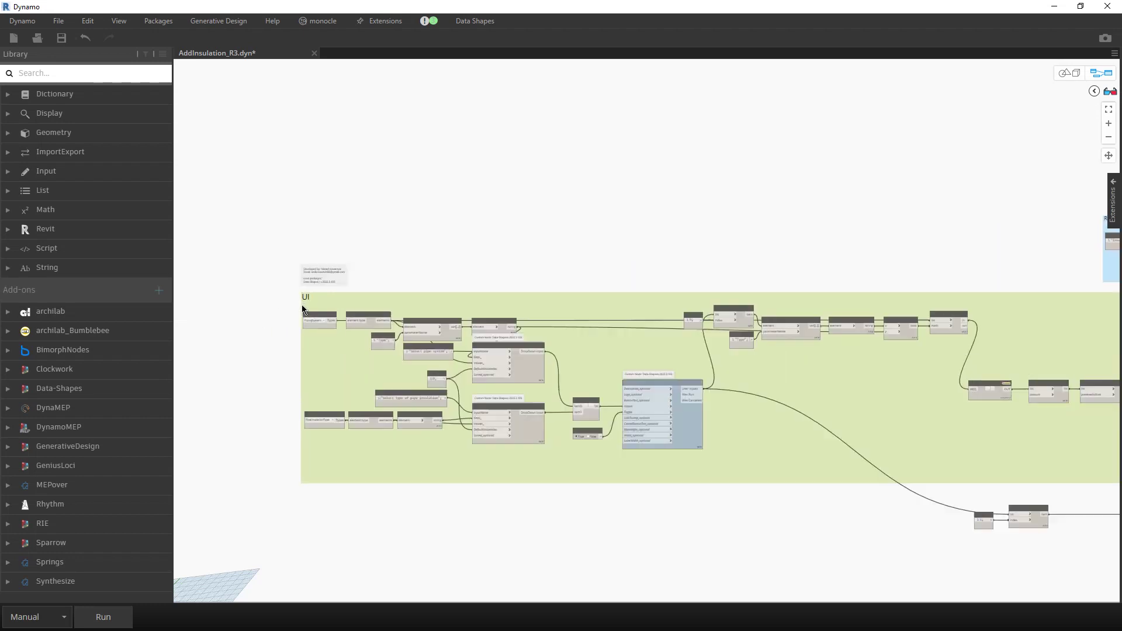
pyautogui.scroll(3, 315, 276)
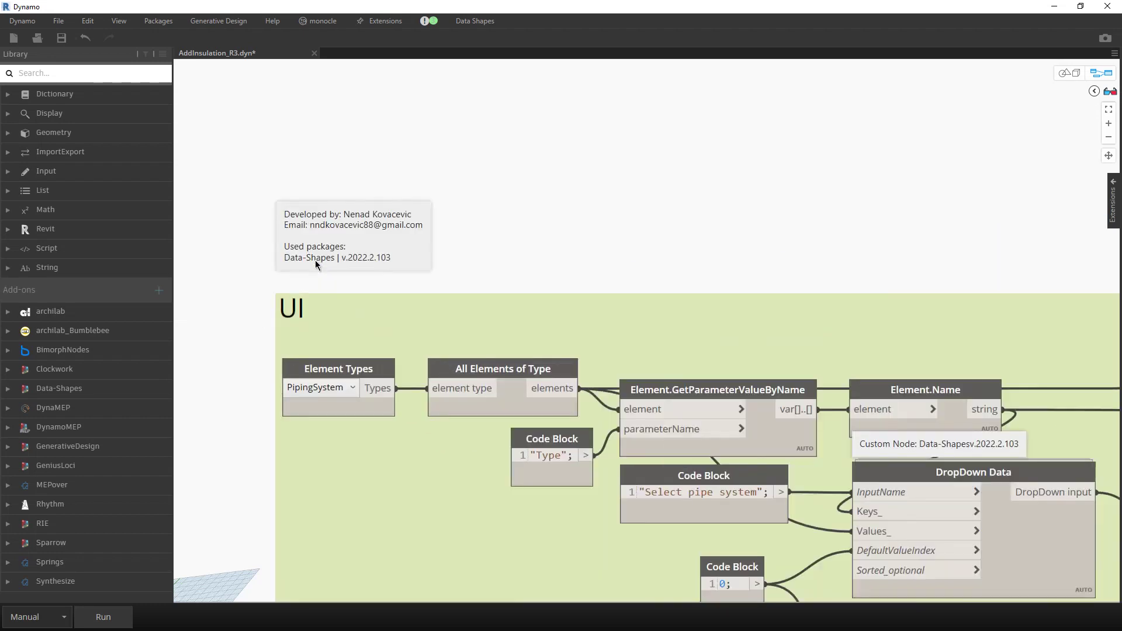
pyautogui.moveTo(249, 239); pyautogui.dragTo(516, 296)
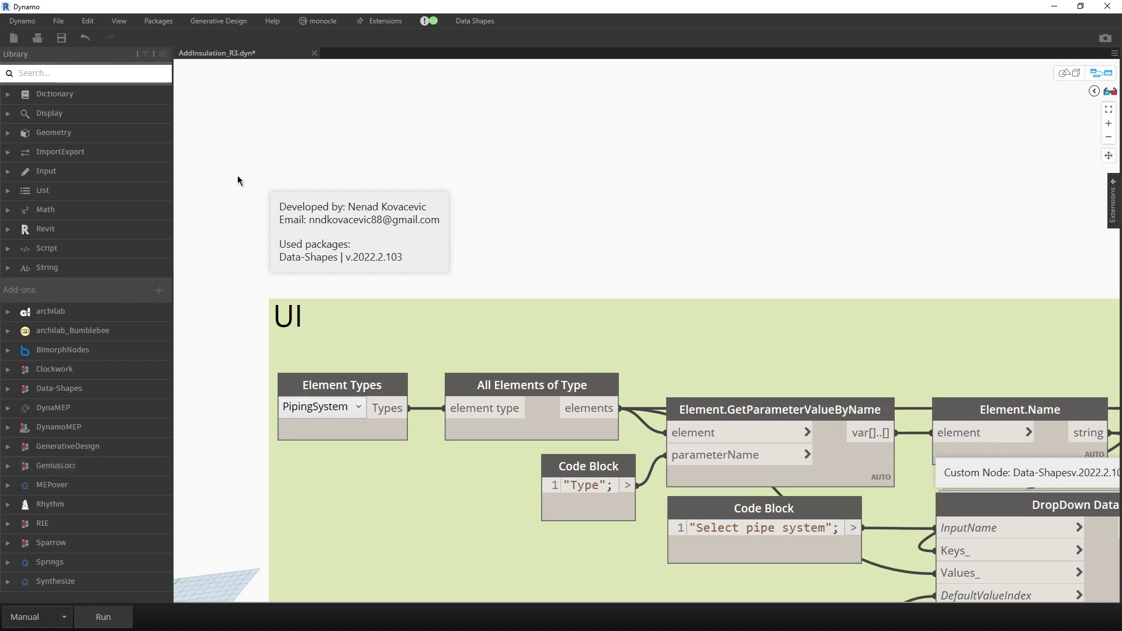
# Step: Zoom out and pan across the remaining nodes, then minimize Dynamo back to the 1 - Mech plan
pyautogui.scroll(-2, 238, 175)
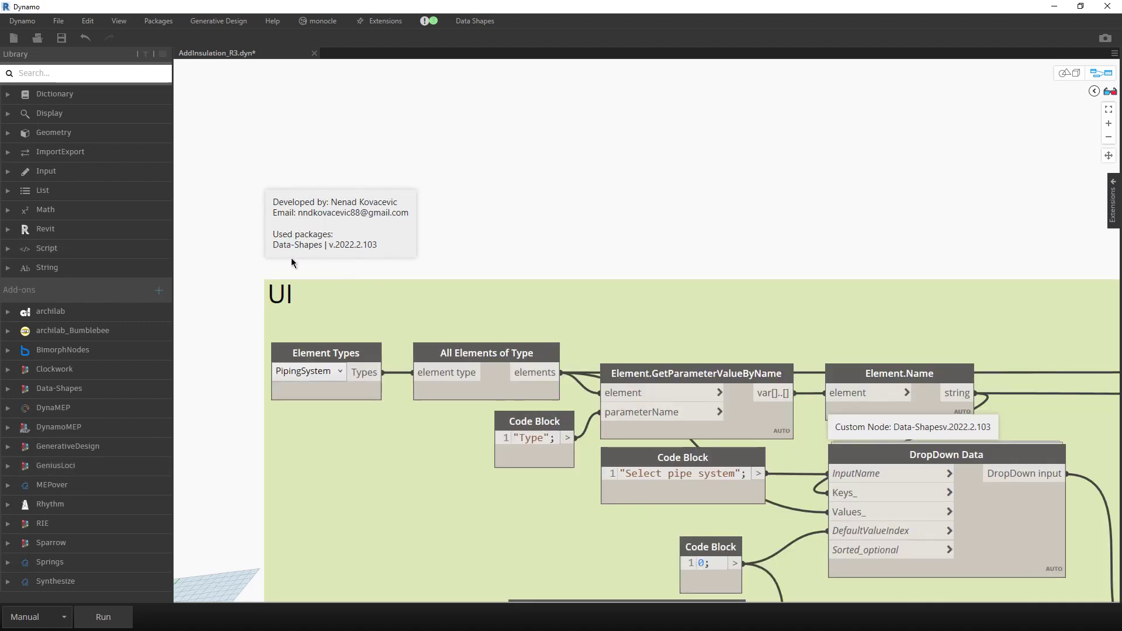
pyautogui.scroll(-5, 242, 196)
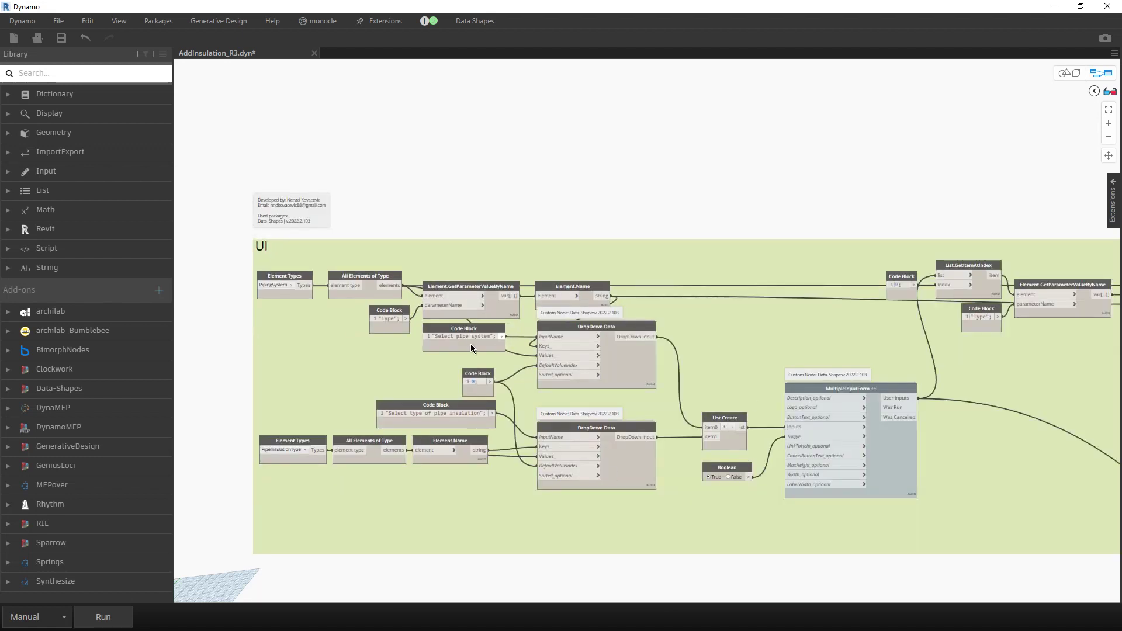
pyautogui.scroll(-5, 471, 344)
pyautogui.moveTo(881, 512); pyautogui.dragTo(552, 486, button='middle')
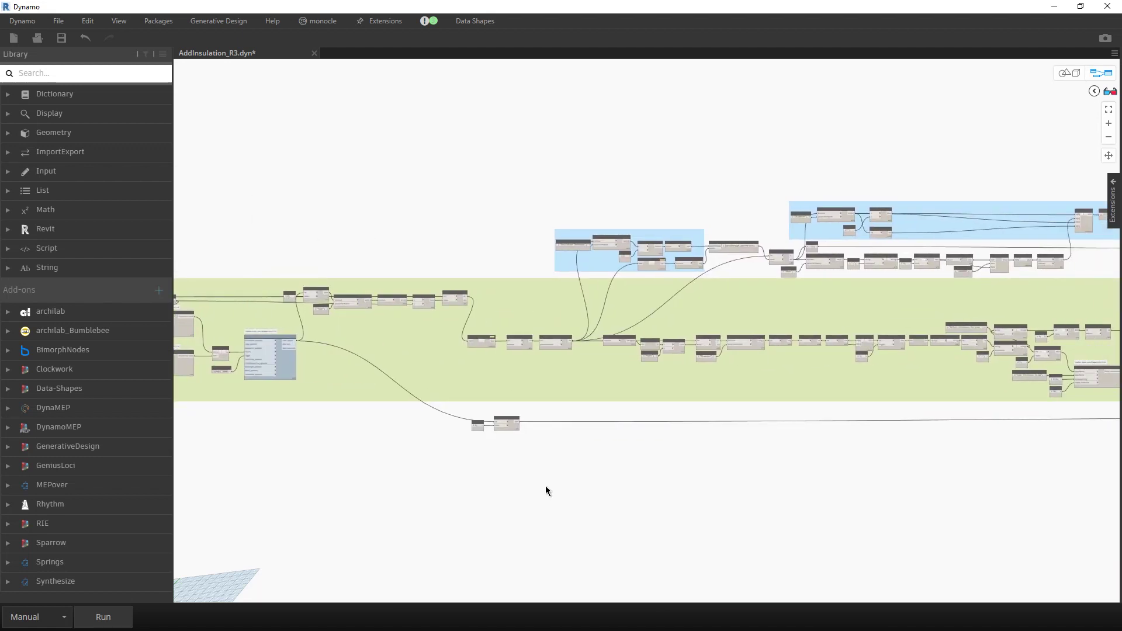
pyautogui.scroll(-4, 545, 486)
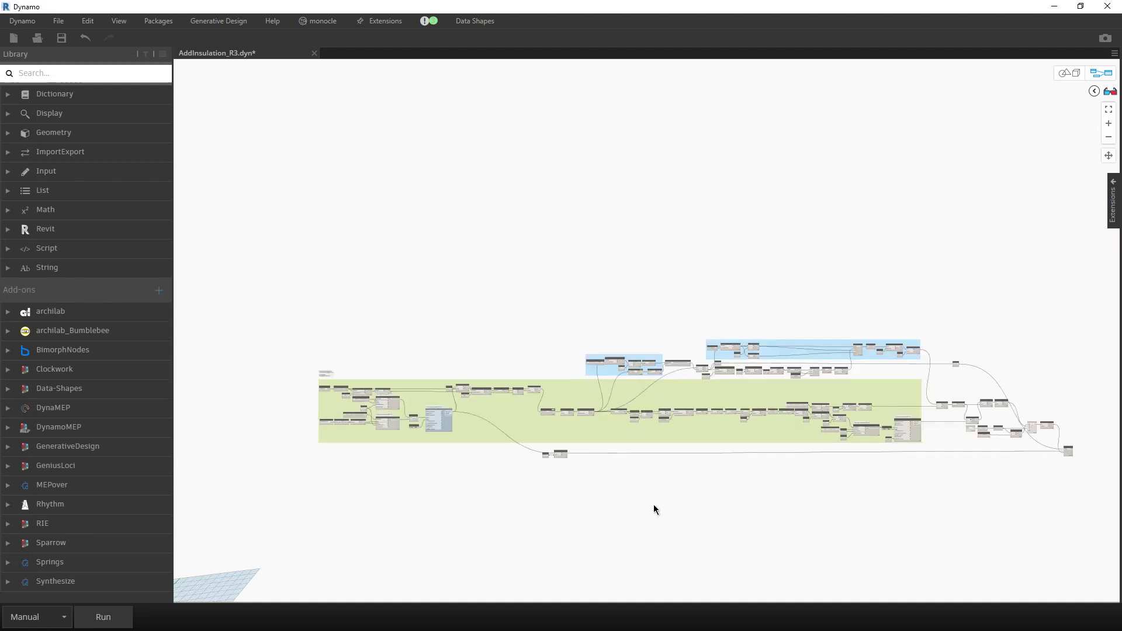
pyautogui.moveTo(652, 503); pyautogui.dragTo(568, 462, button='middle')
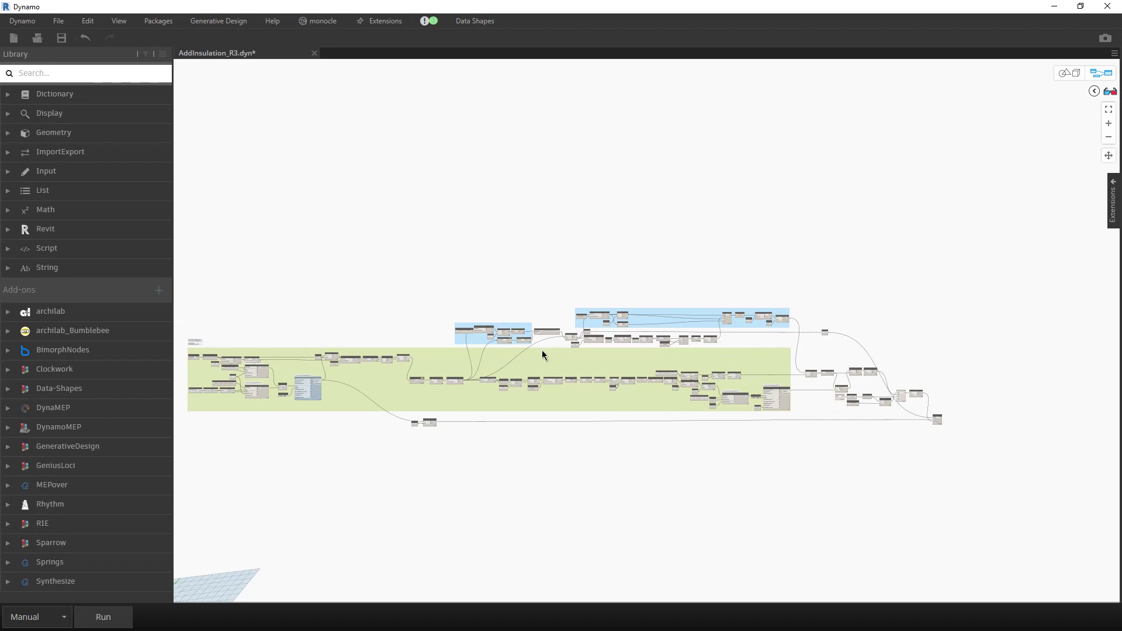
pyautogui.scroll(5, 880, 423)
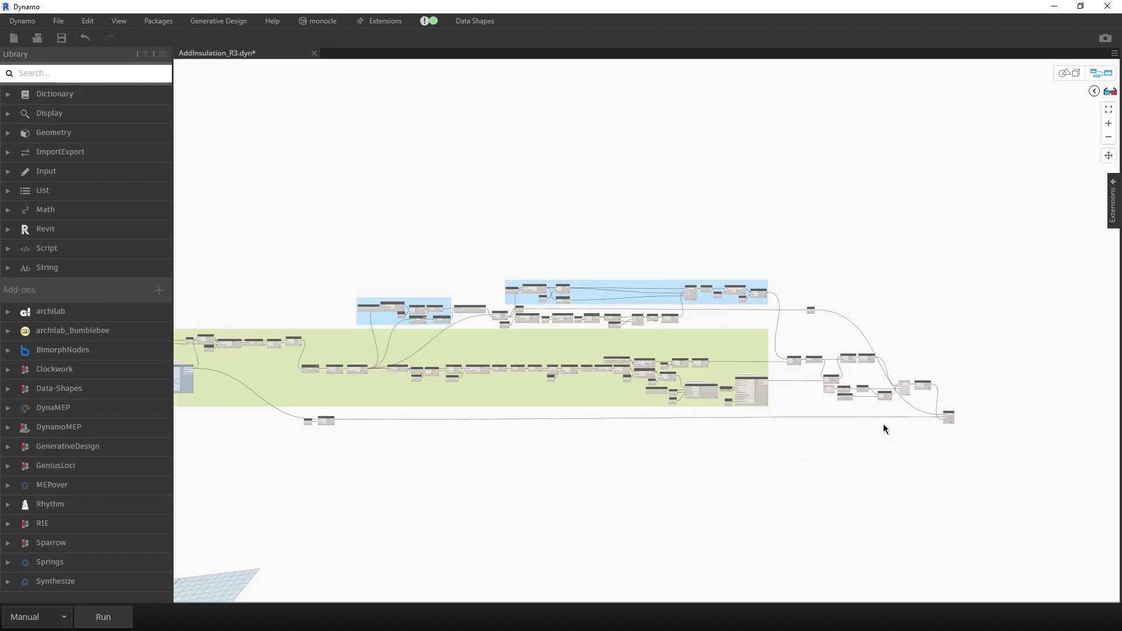
pyautogui.scroll(6, 833, 401)
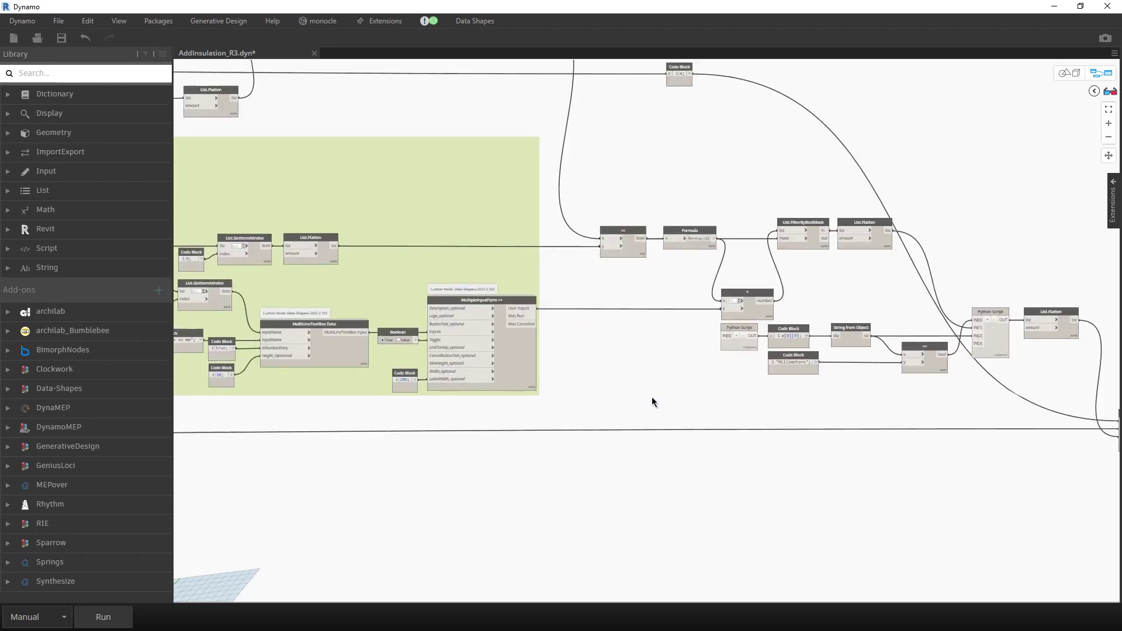
pyautogui.click(1054, 6)
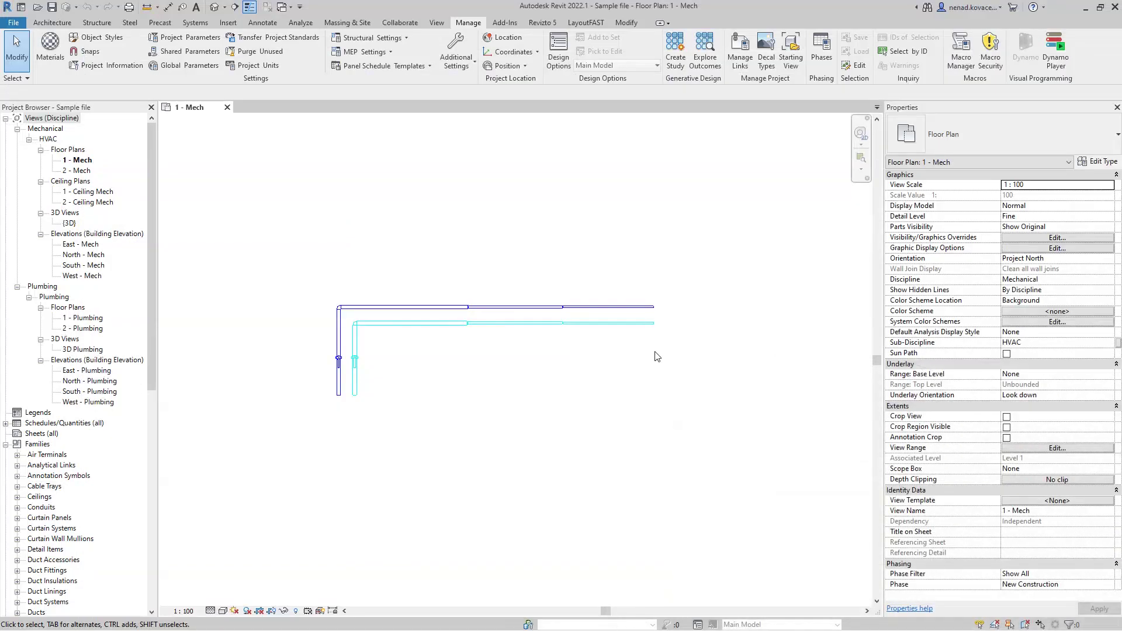
# Step: Set the Length format units to Meters in Project Units (UN) and confirm both dialogs
pyautogui.press('u')
pyautogui.press('n')
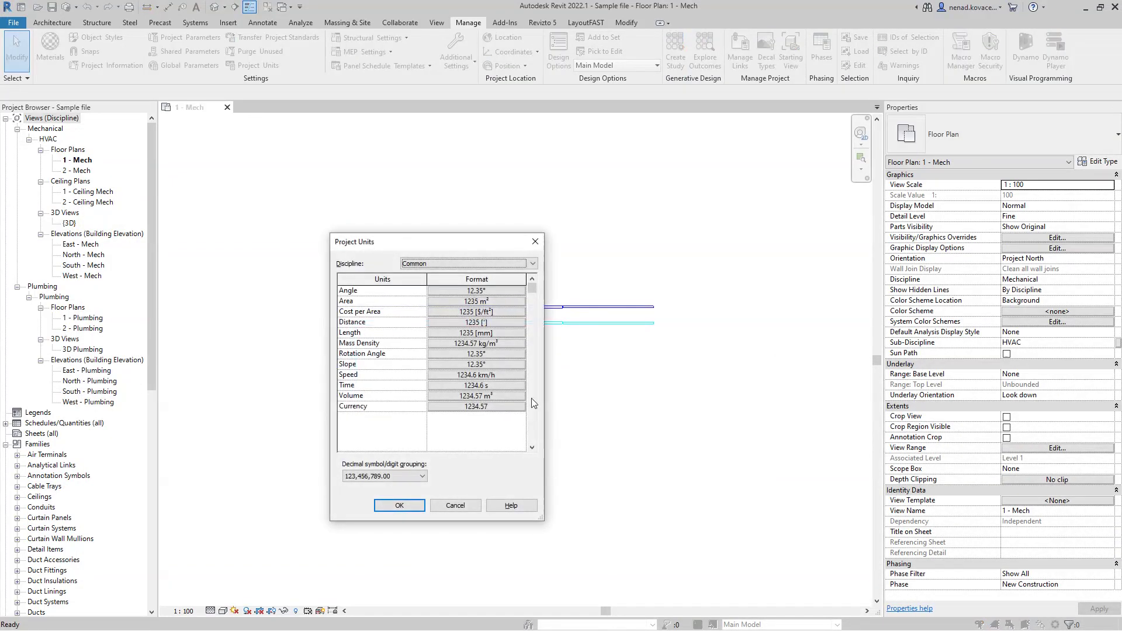
pyautogui.click(491, 333)
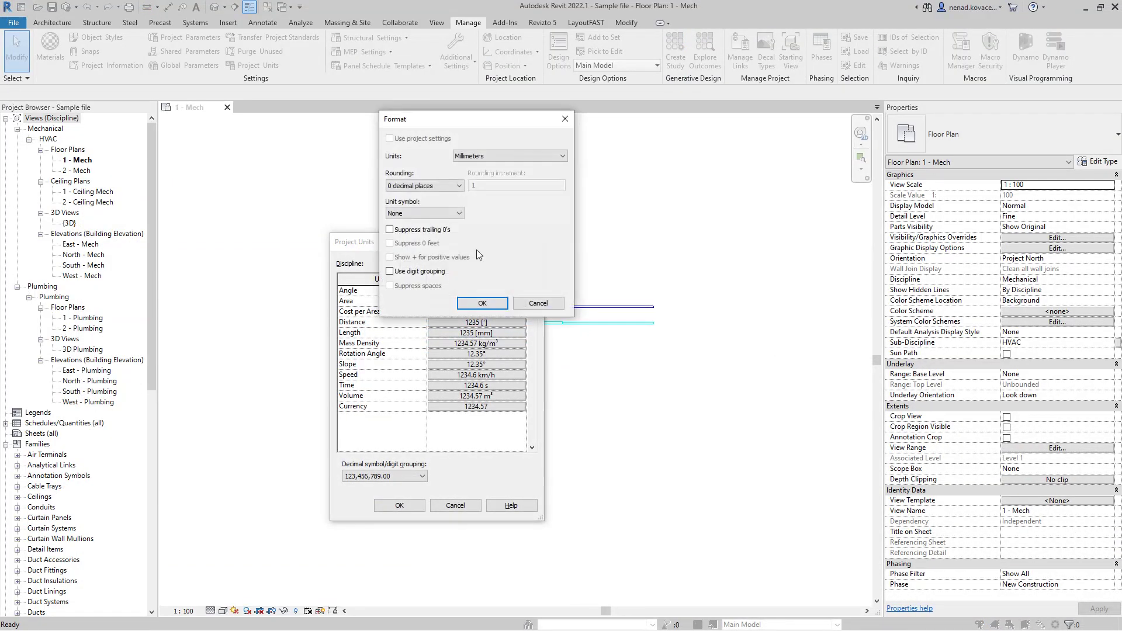
pyautogui.click(508, 159)
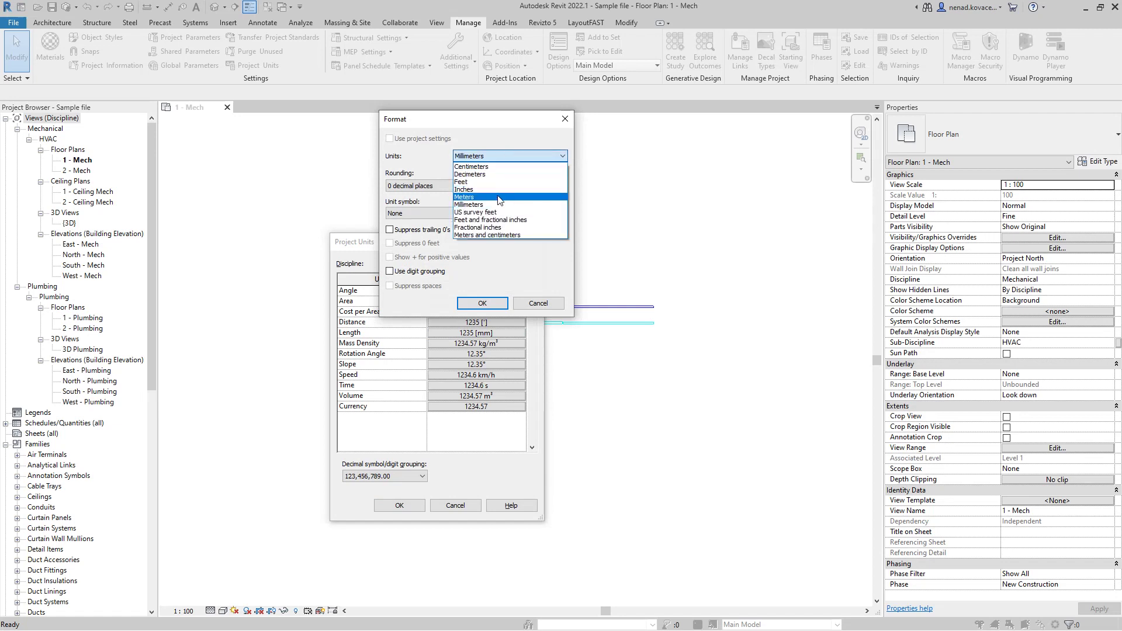
pyautogui.click(499, 197)
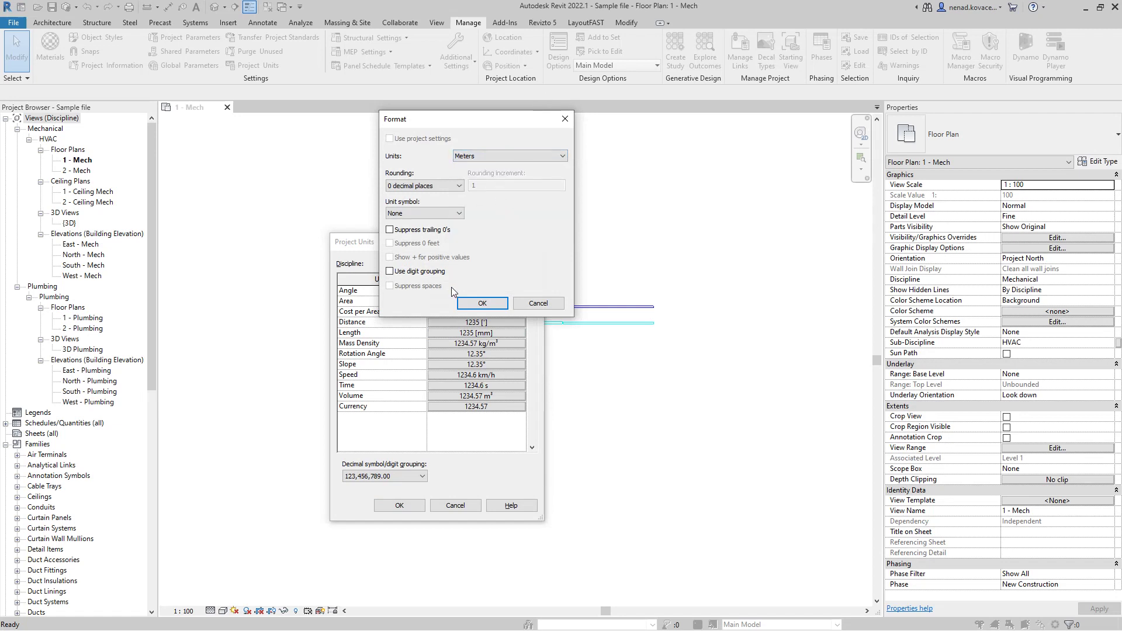
pyautogui.click(483, 303)
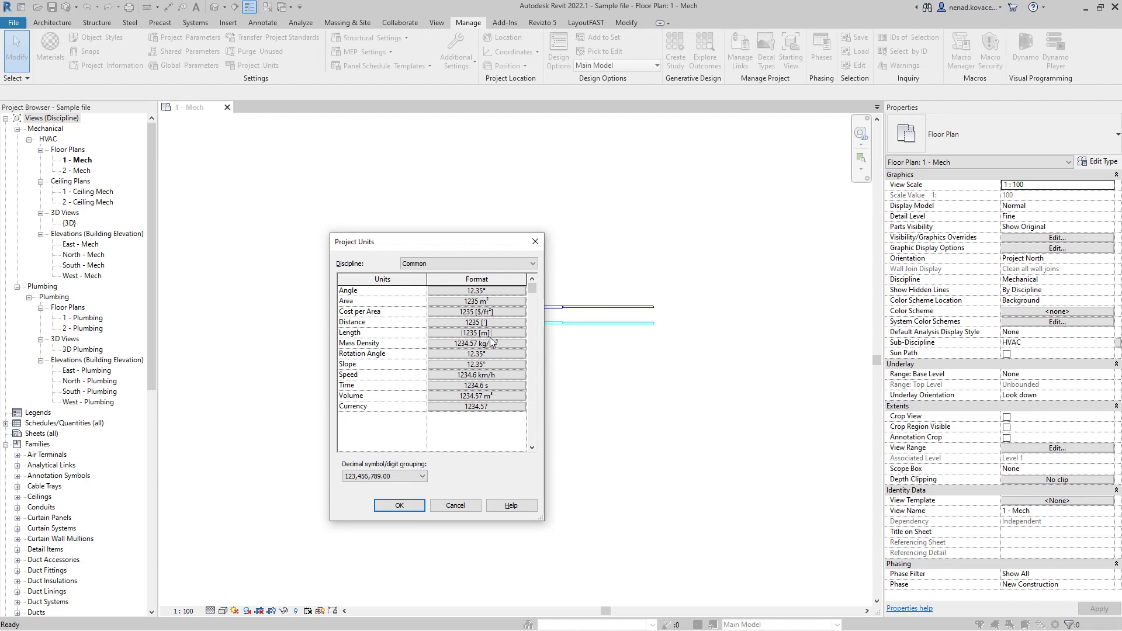
pyautogui.click(409, 506)
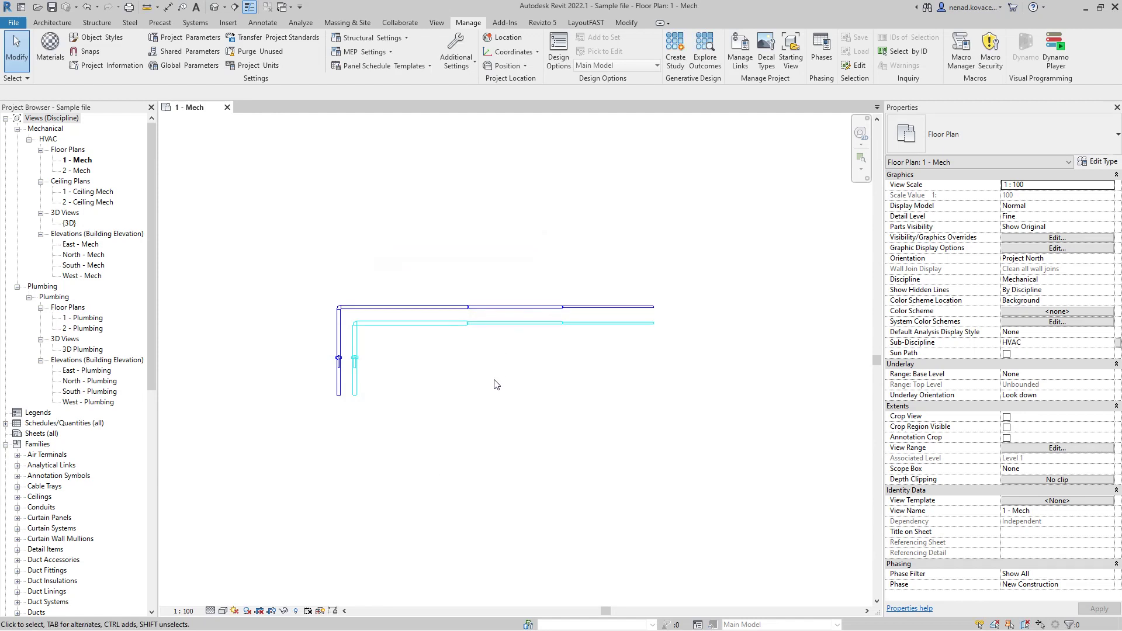
# Step: Run the graph and confirm Hydronic Supply as pipe system and Fiberglass as insulation type
pyautogui.click(104, 618)
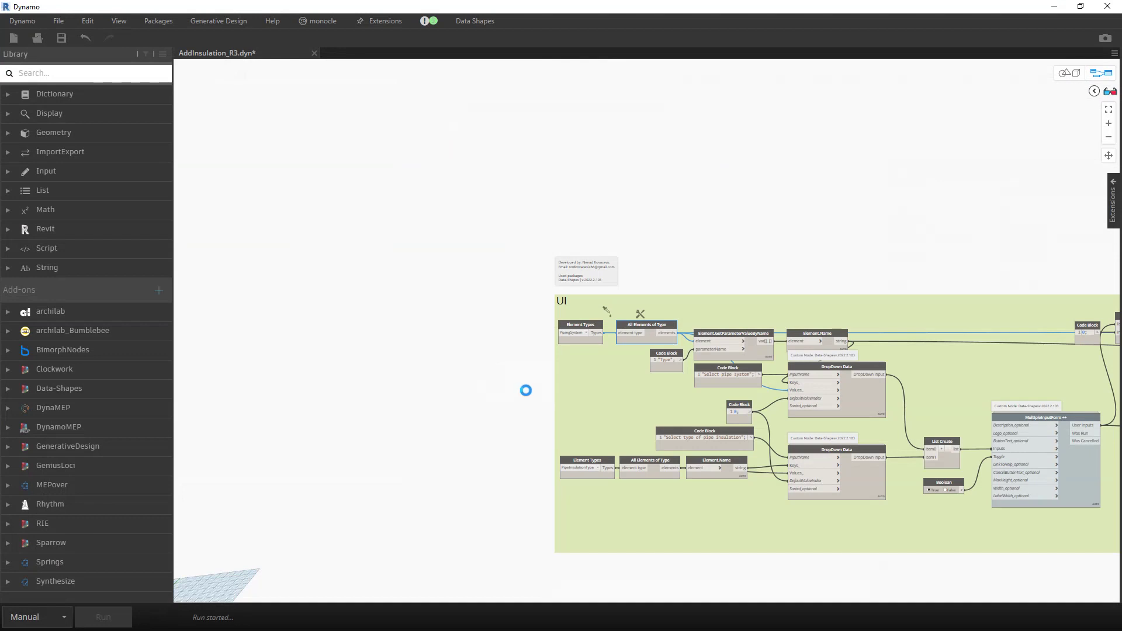
pyautogui.click(364, 143)
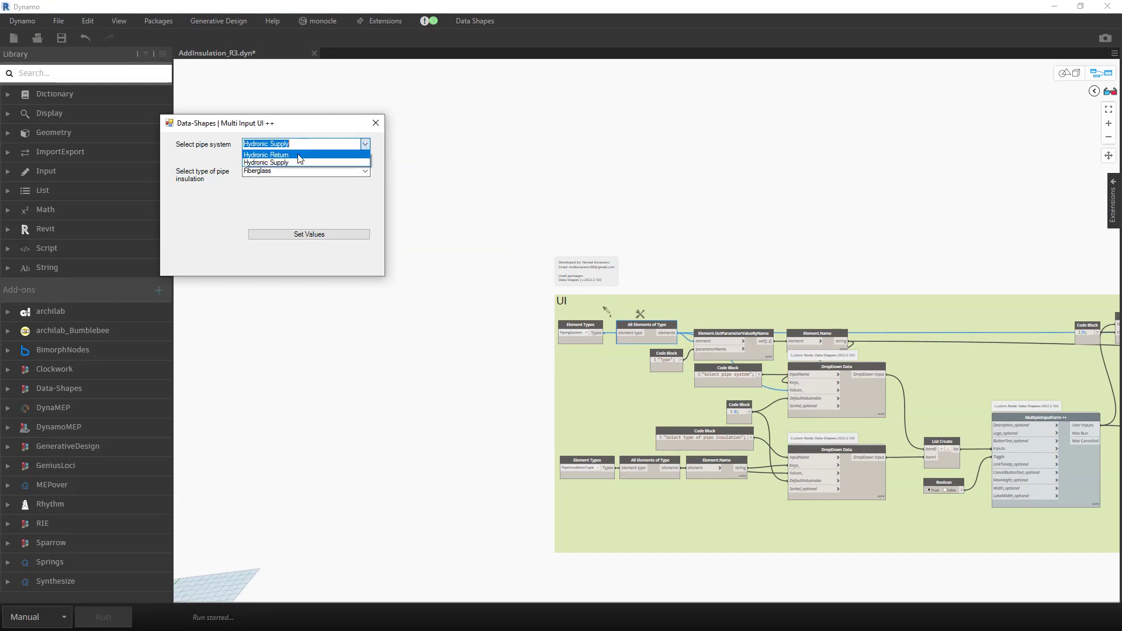
pyautogui.click(330, 162)
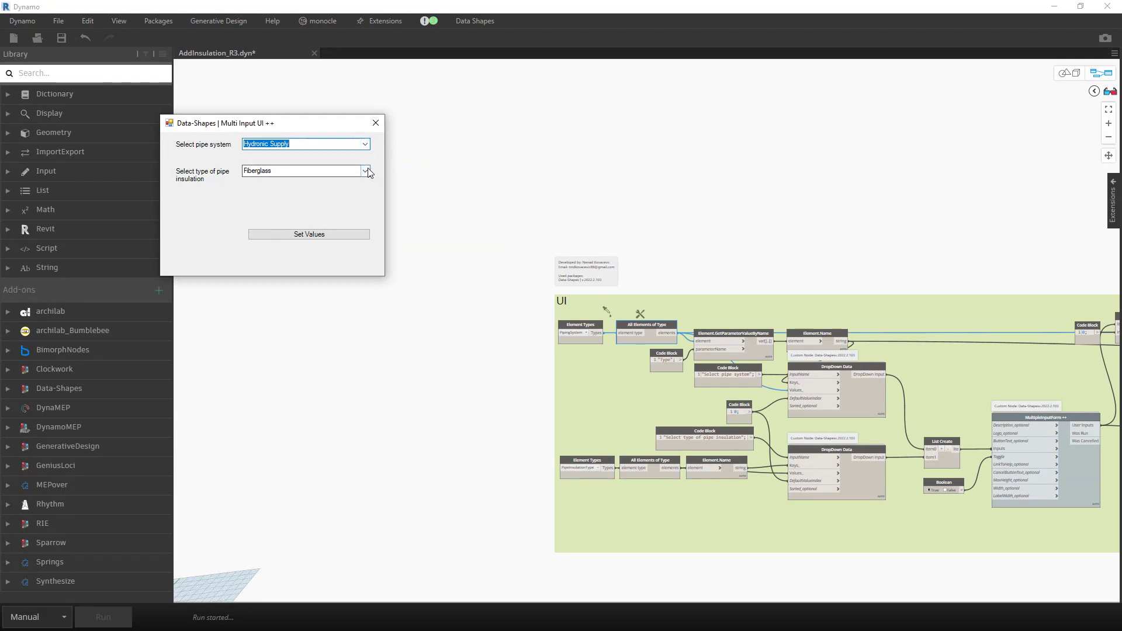
pyautogui.click(366, 170)
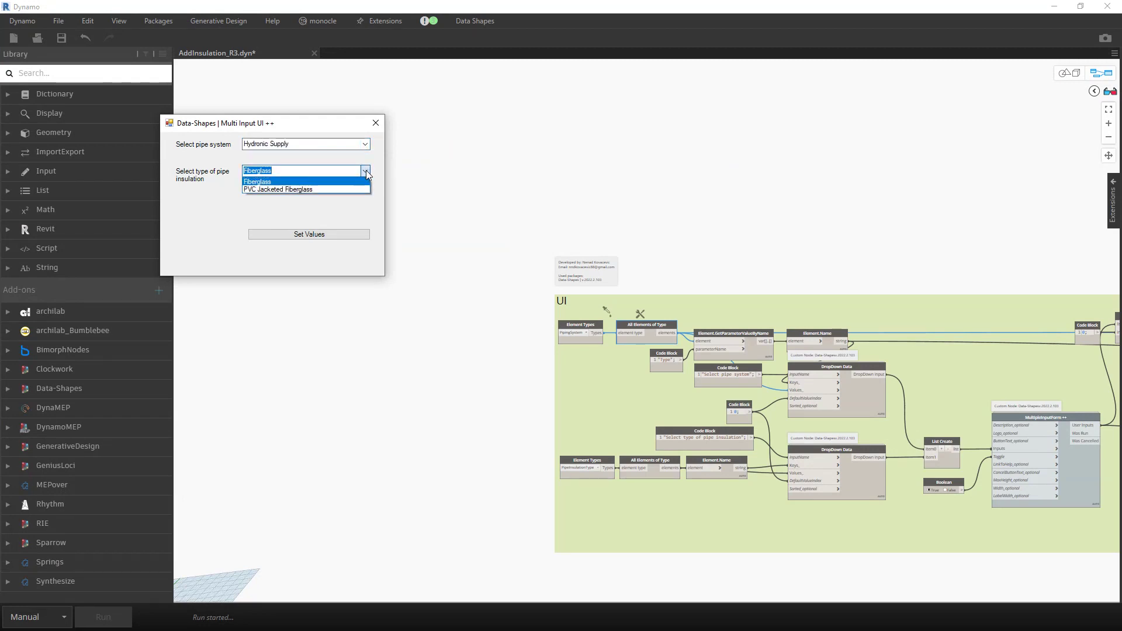
pyautogui.click(360, 146)
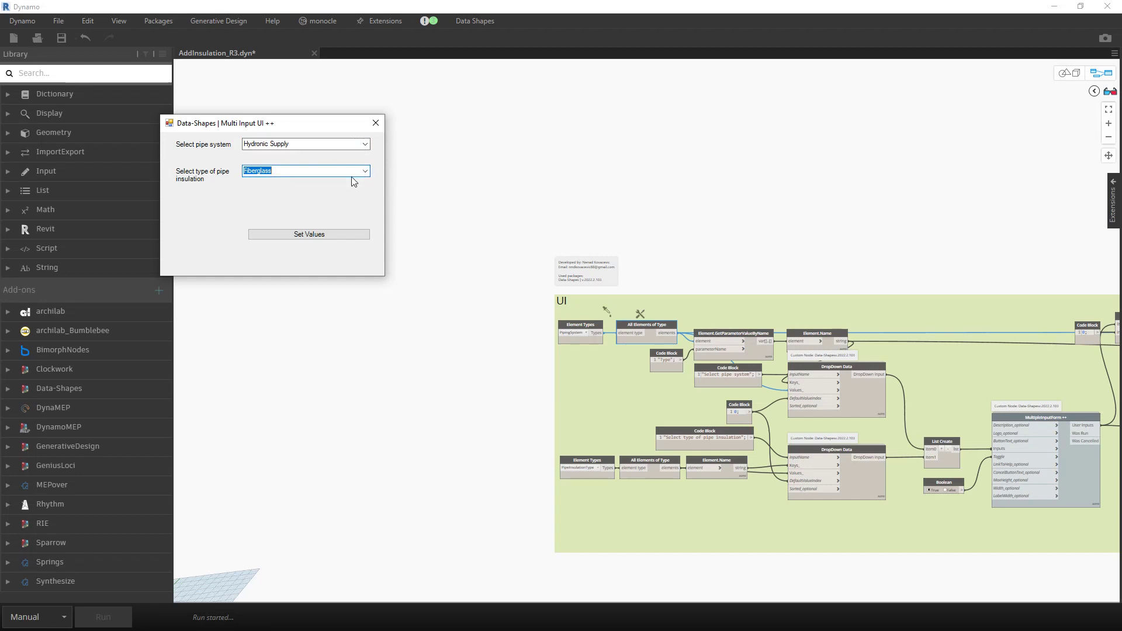
pyautogui.click(323, 233)
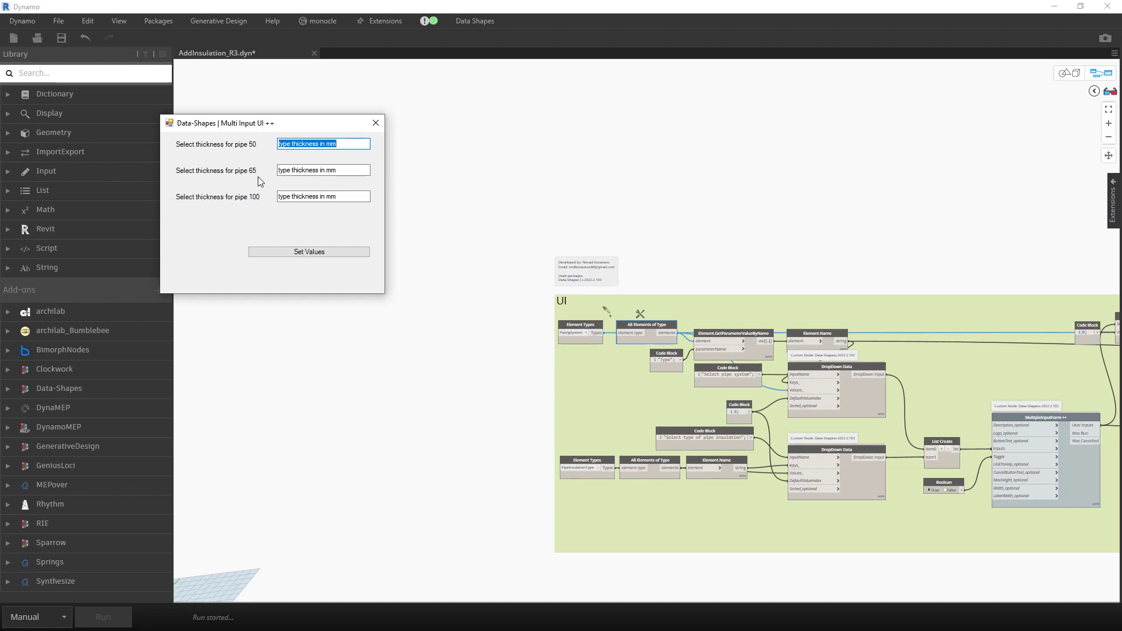
# Step: Enter thicknesses 5, 10 and 15 for pipe sizes 50, 65 and 100 and submit the form
pyautogui.click(352, 147)
pyautogui.moveTo(363, 144); pyautogui.dragTo(264, 146)
pyautogui.write('5')
pyautogui.press('Tab')
pyautogui.write('10')
pyautogui.press('Tab')
pyautogui.write('15')
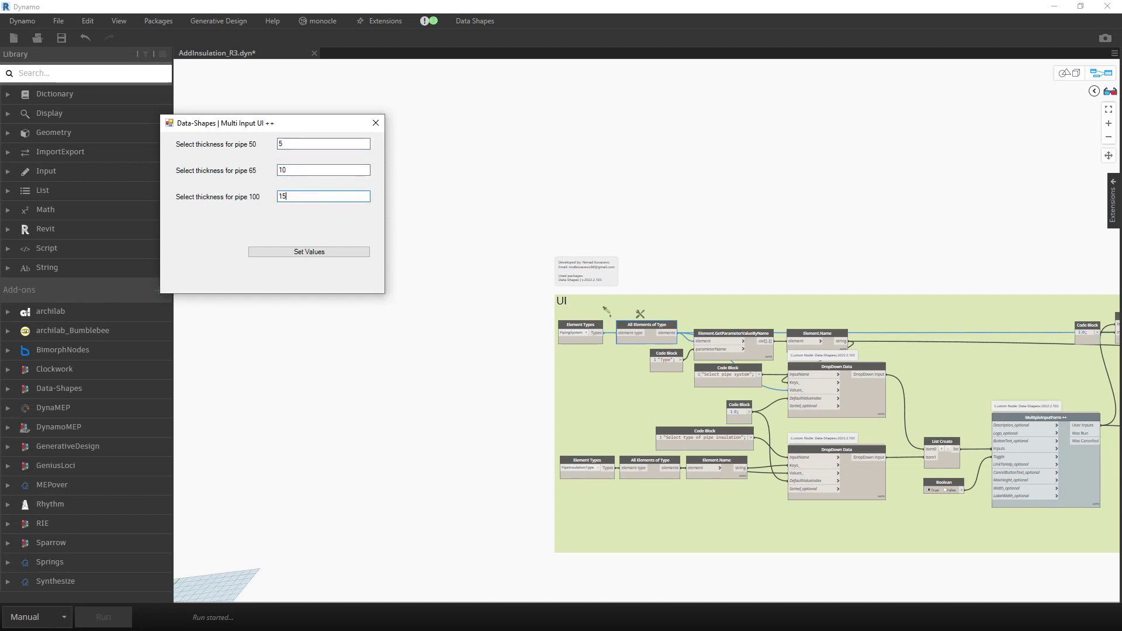
pyautogui.click(339, 256)
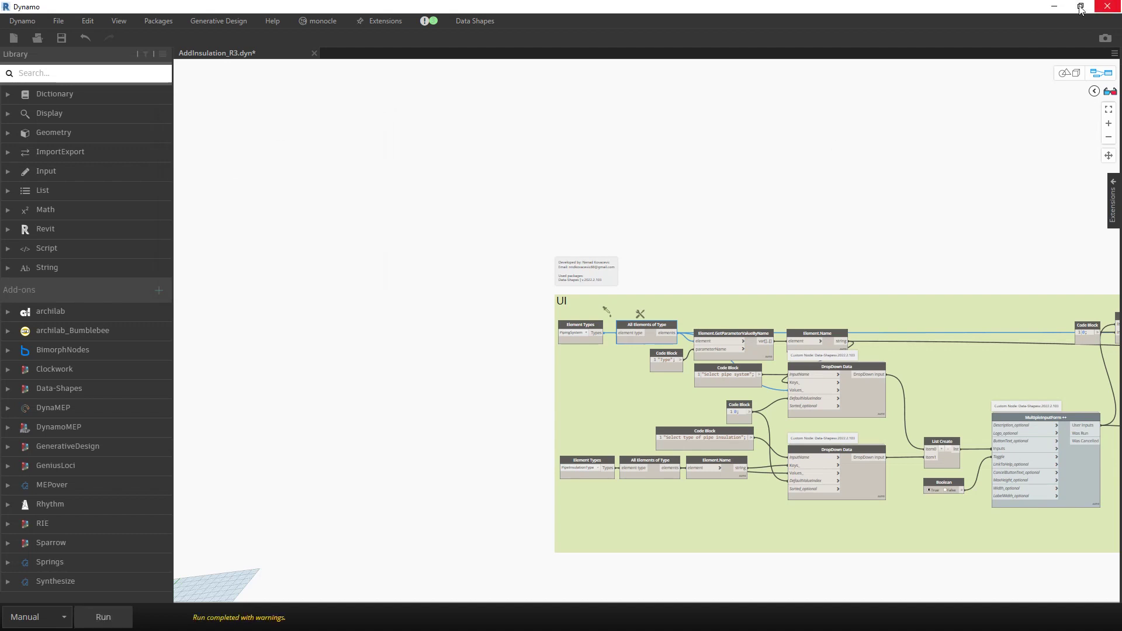
pyautogui.click(1054, 7)
pyautogui.scroll(4, 690, 304)
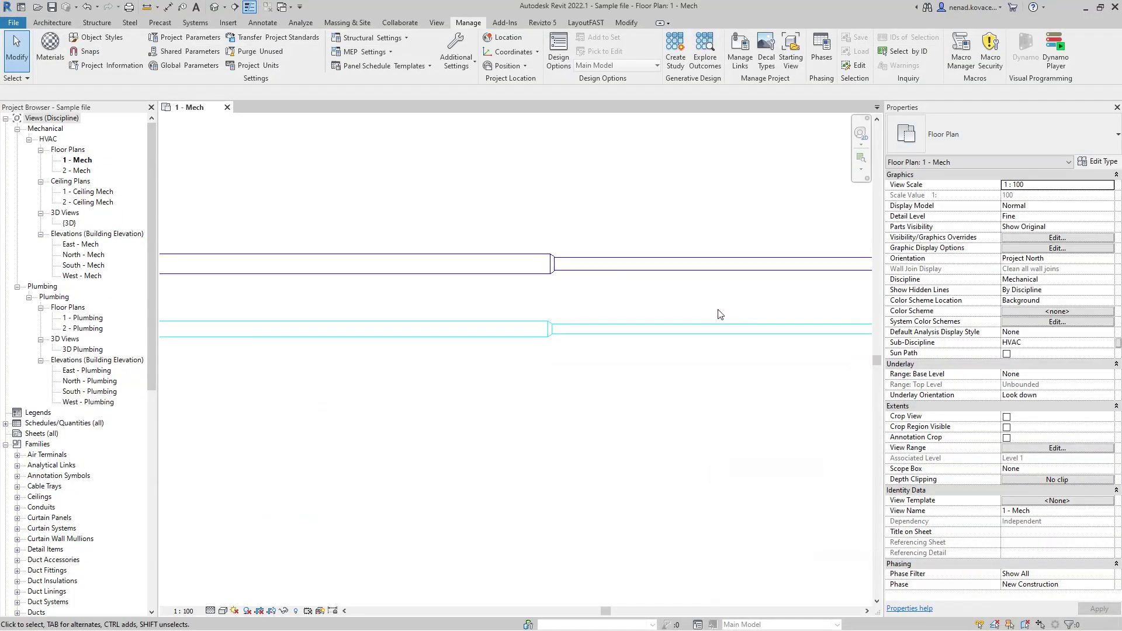
# Step: Check Insulation Thickness and Type in Properties for the right pipe, left pipe and butterfly valve
pyautogui.click(760, 270)
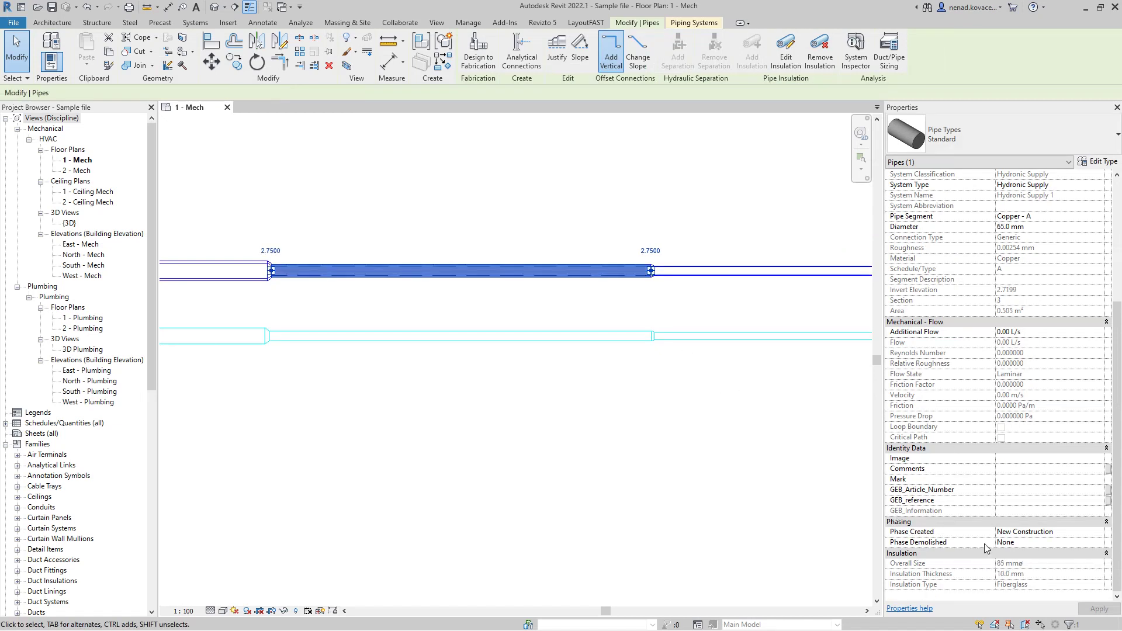
pyautogui.click(182, 270)
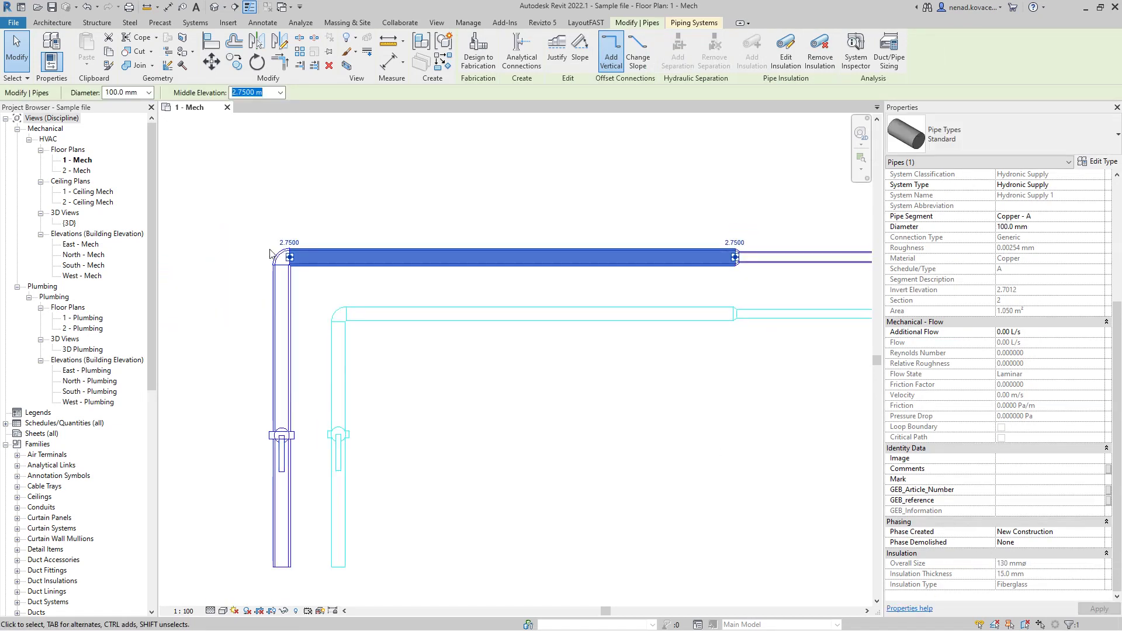
pyautogui.click(285, 443)
pyautogui.press('Escape')
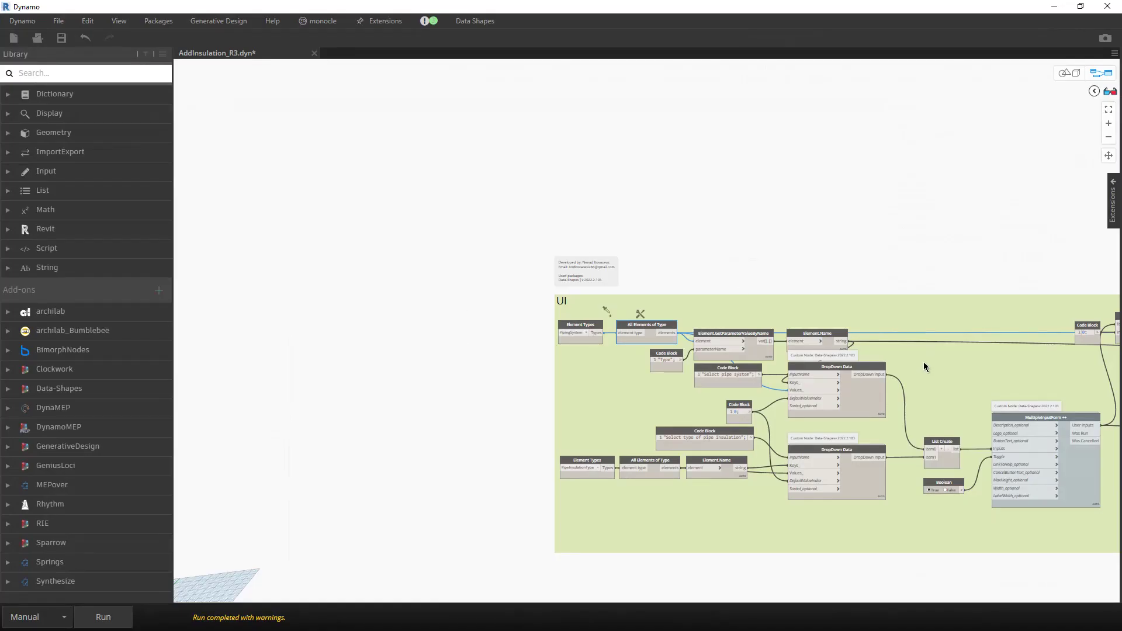
pyautogui.scroll(-3, 660, 403)
# Step: Open the unit-reading Python Script node's code, review its header comments, and close the editor
pyautogui.moveTo(660, 403); pyautogui.dragTo(571, 453, button='middle')
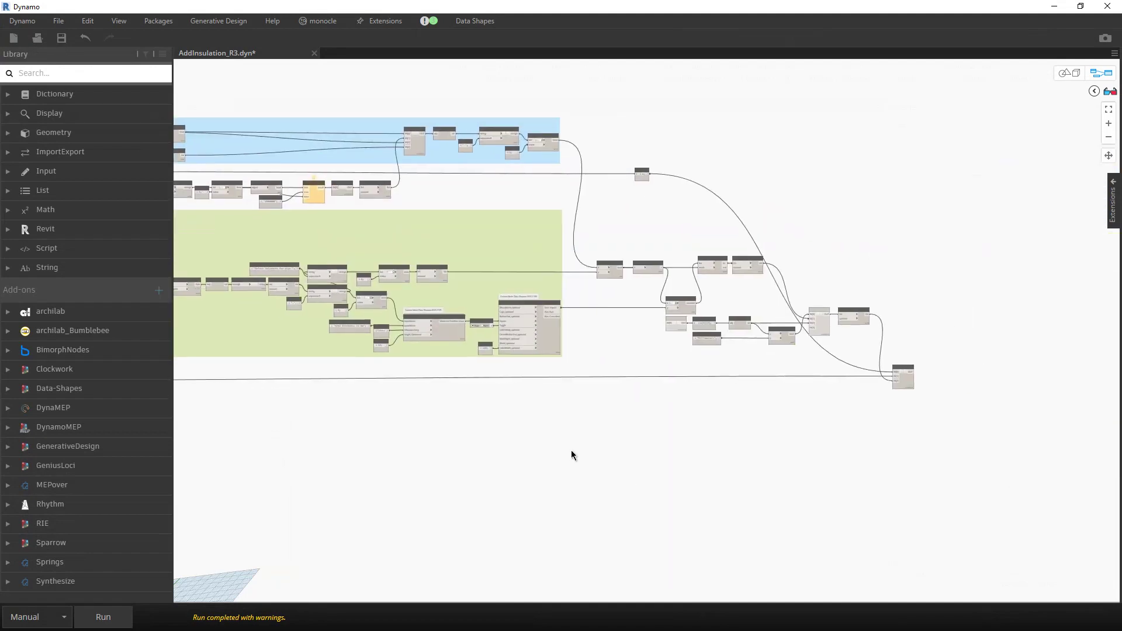
pyautogui.scroll(6, 721, 386)
pyautogui.scroll(3, 652, 412)
pyautogui.moveTo(551, 293); pyautogui.dragTo(465, 380, button='middle')
pyautogui.click(373, 303)
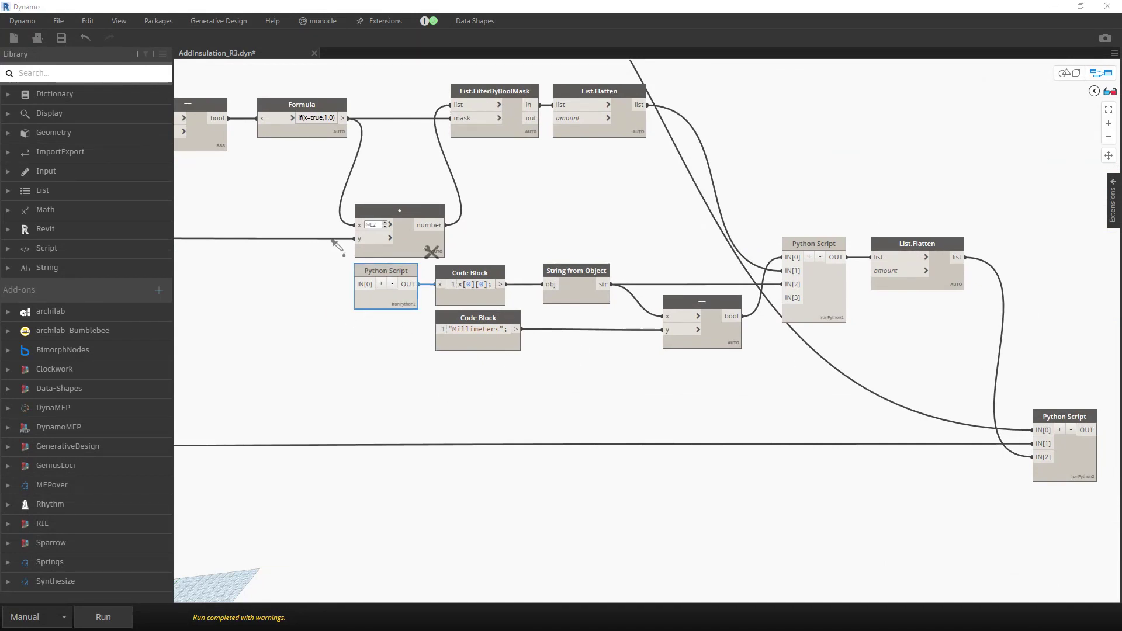
pyautogui.doubleClick(374, 292)
pyautogui.click(326, 314)
pyautogui.moveTo(327, 311); pyautogui.dragTo(199, 260)
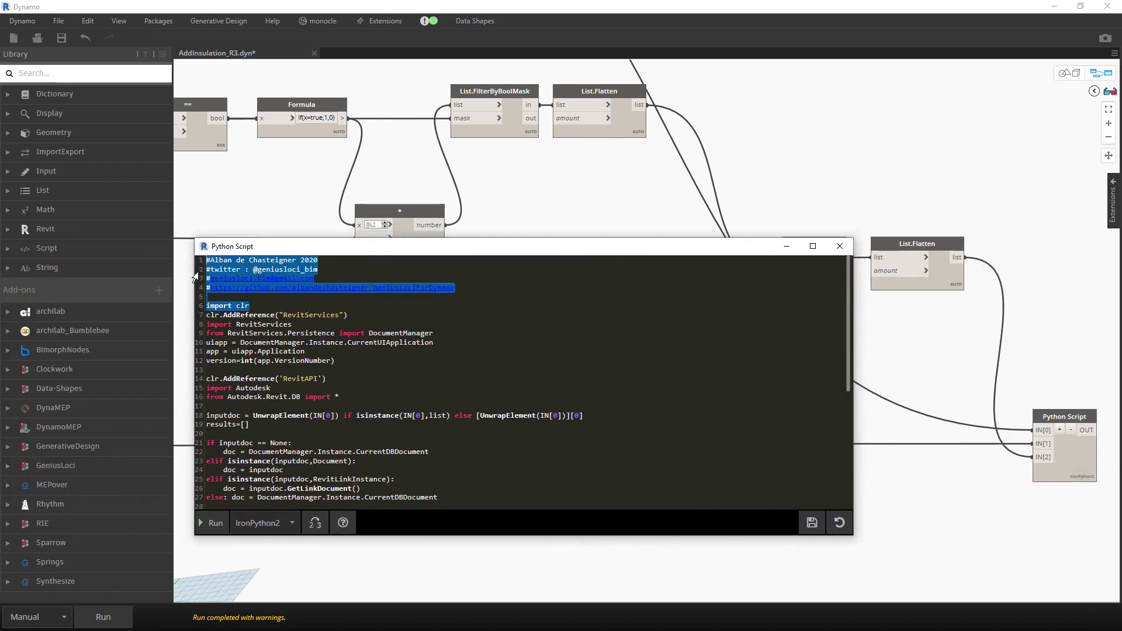
pyautogui.click(843, 249)
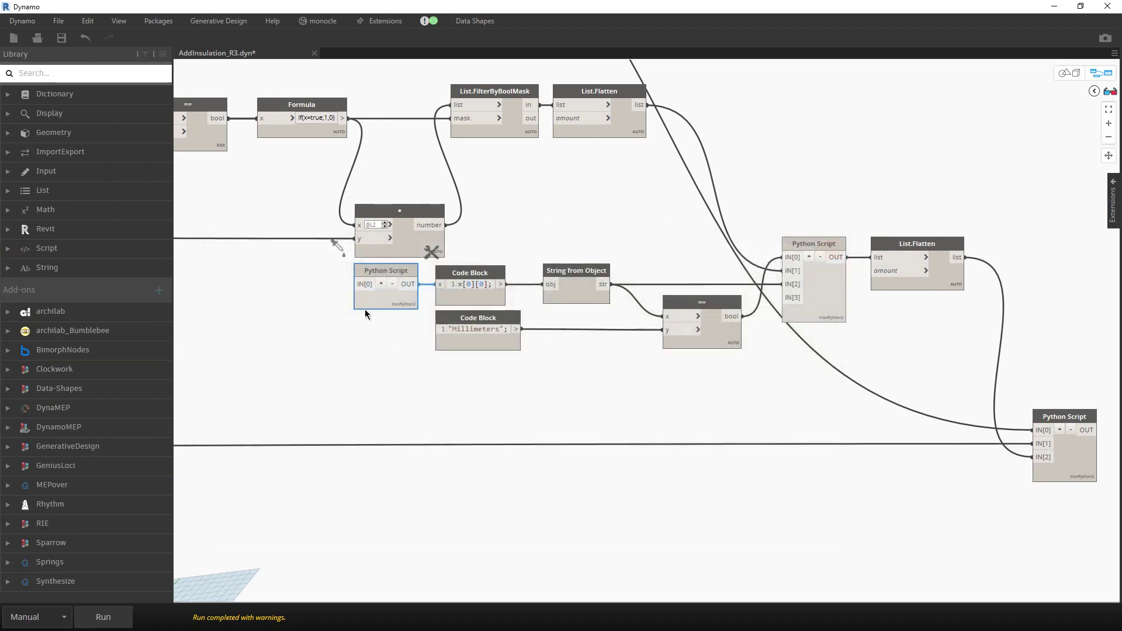
# Step: Read the node's preview showing Meters and METRIC, then minimize Dynamo
pyautogui.scroll(3, 369, 307)
pyautogui.moveTo(435, 326)
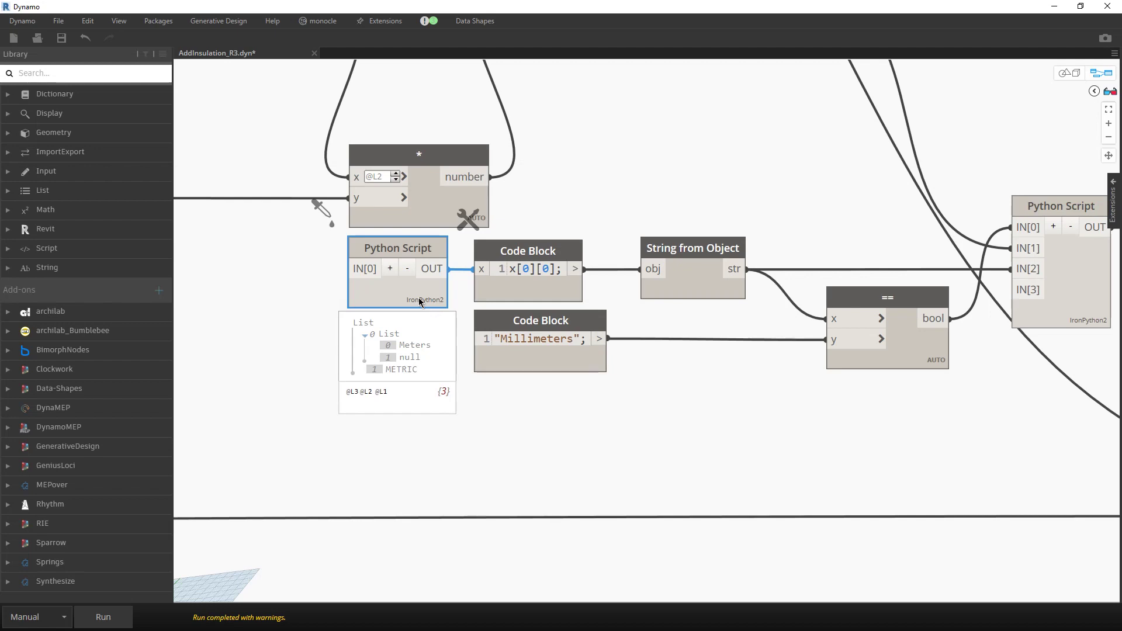
pyautogui.click(1054, 6)
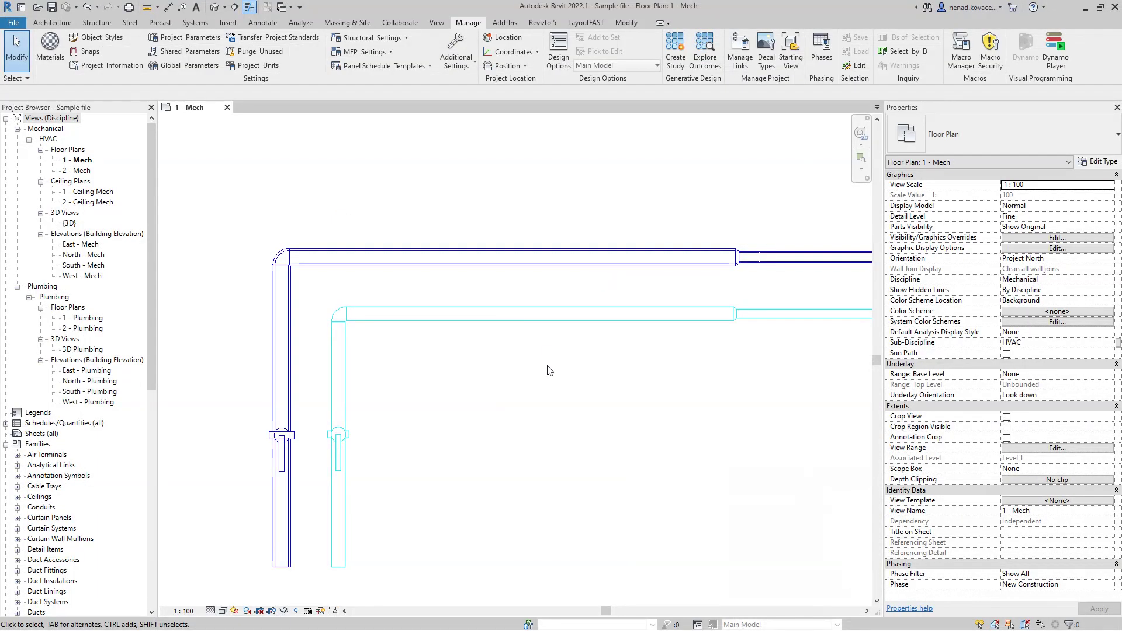
# Step: Confirm in Project Units that Length is still in meters, then cancel
pyautogui.press('n')
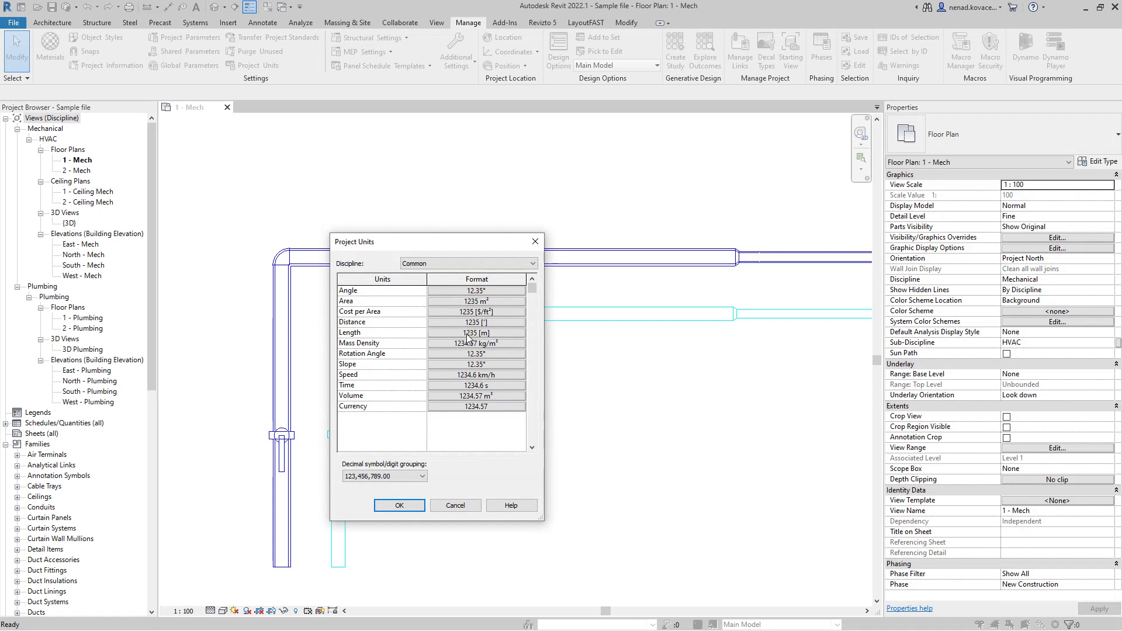
pyautogui.click(456, 505)
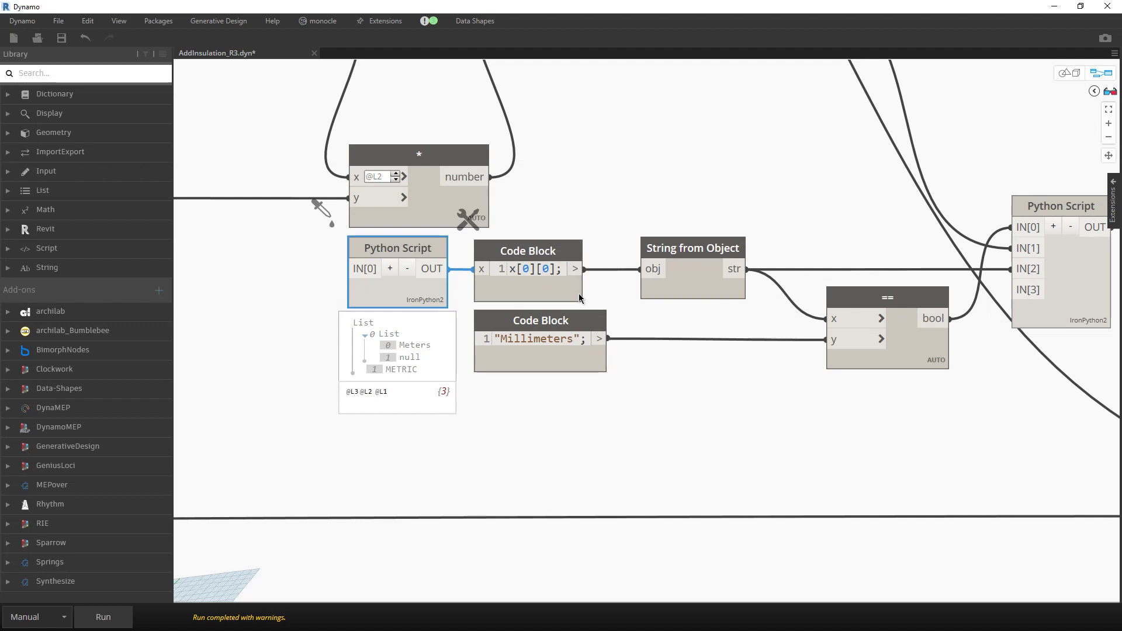
# Step: Trace the == check of Meters against "Millimeters" returning false and List.Flatten's nine values, then open the conversion Python Script
pyautogui.moveTo(573, 294)
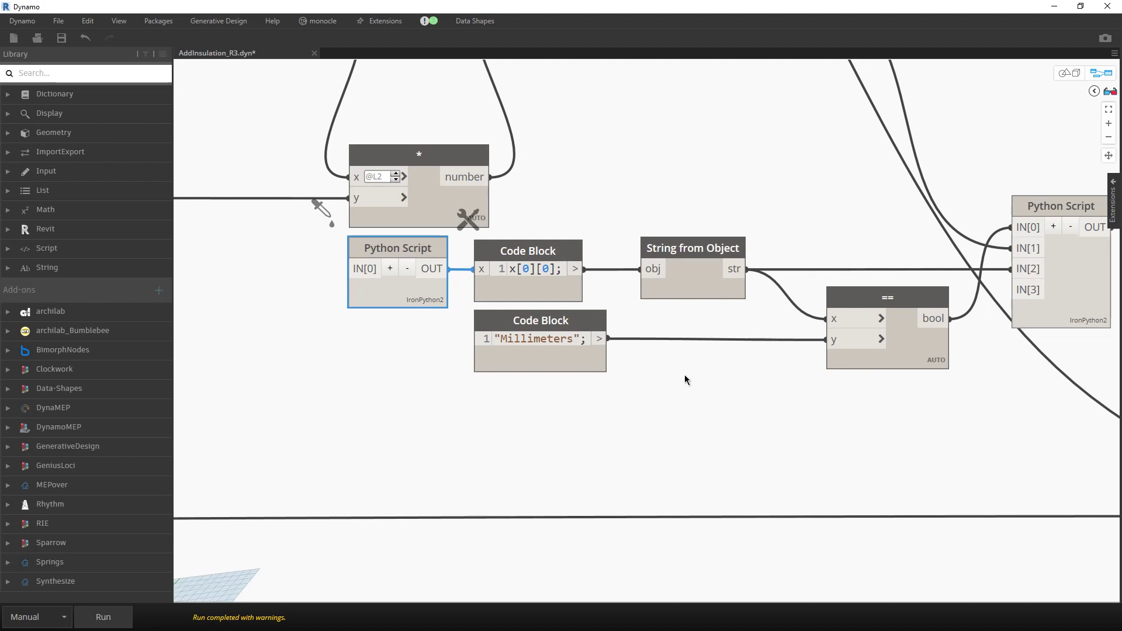
pyautogui.moveTo(701, 374); pyautogui.dragTo(631, 371, button='middle')
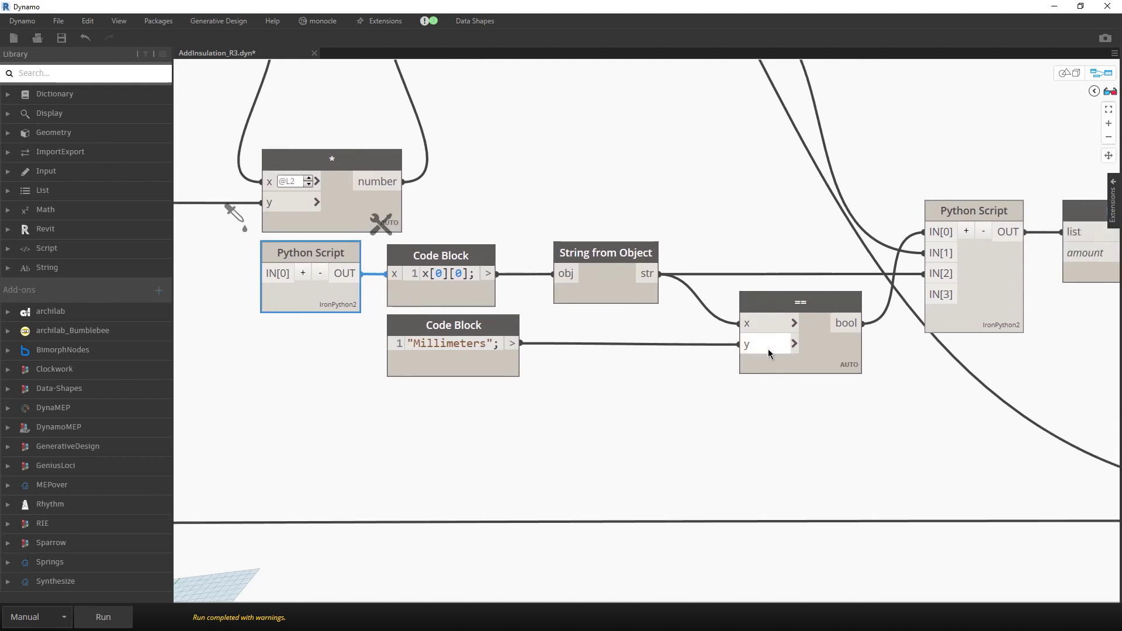
pyautogui.click(844, 380)
pyautogui.moveTo(492, 372)
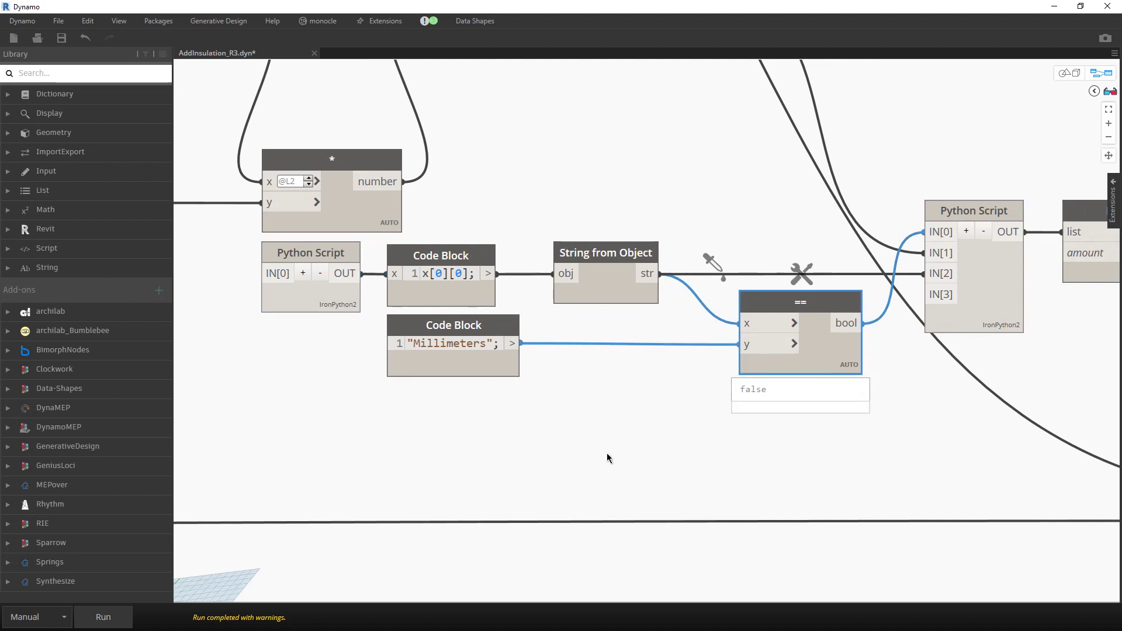
pyautogui.scroll(-3, 608, 459)
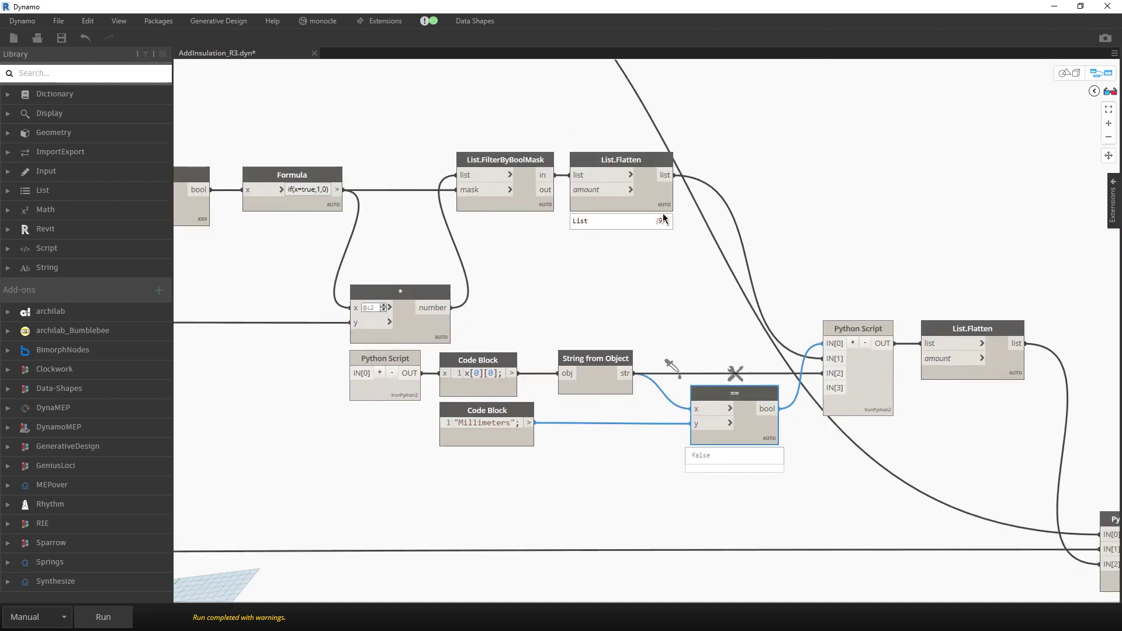
pyautogui.click(664, 221)
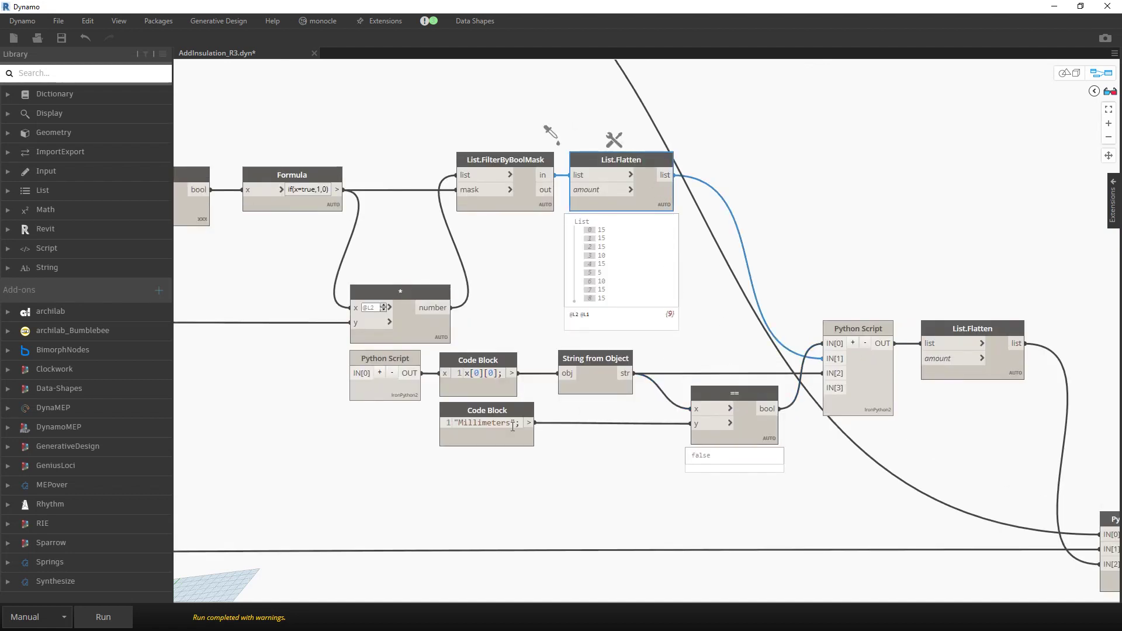
pyautogui.moveTo(509, 429)
pyautogui.doubleClick(848, 407)
pyautogui.moveTo(603, 190); pyautogui.dragTo(393, 88)
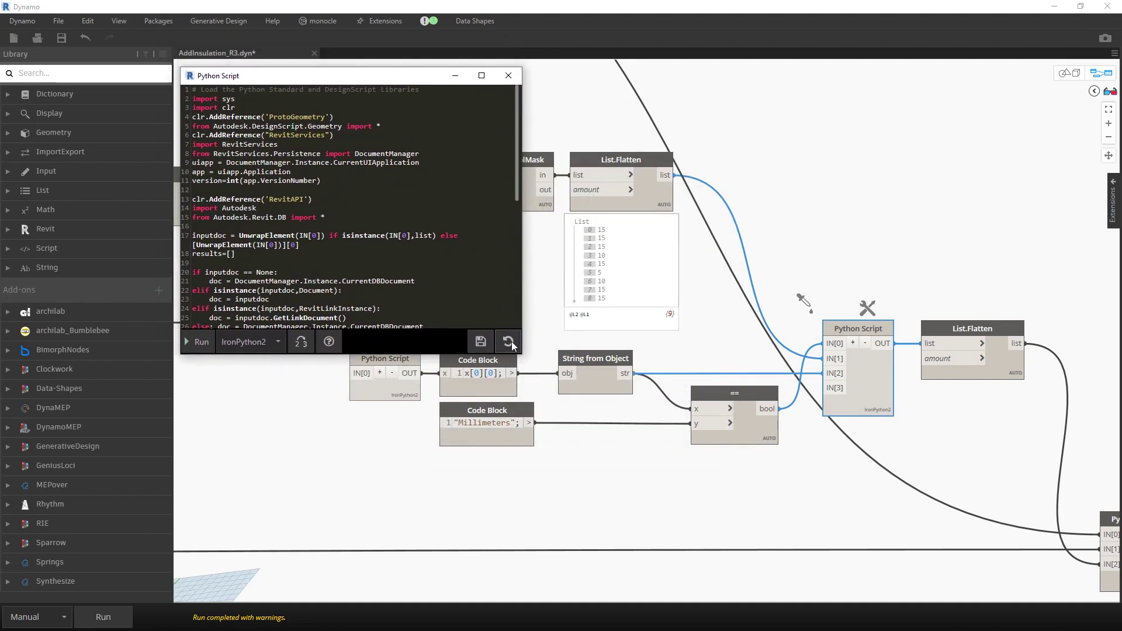
pyautogui.moveTo(522, 353); pyautogui.dragTo(815, 571)
pyautogui.scroll(-2, 583, 391)
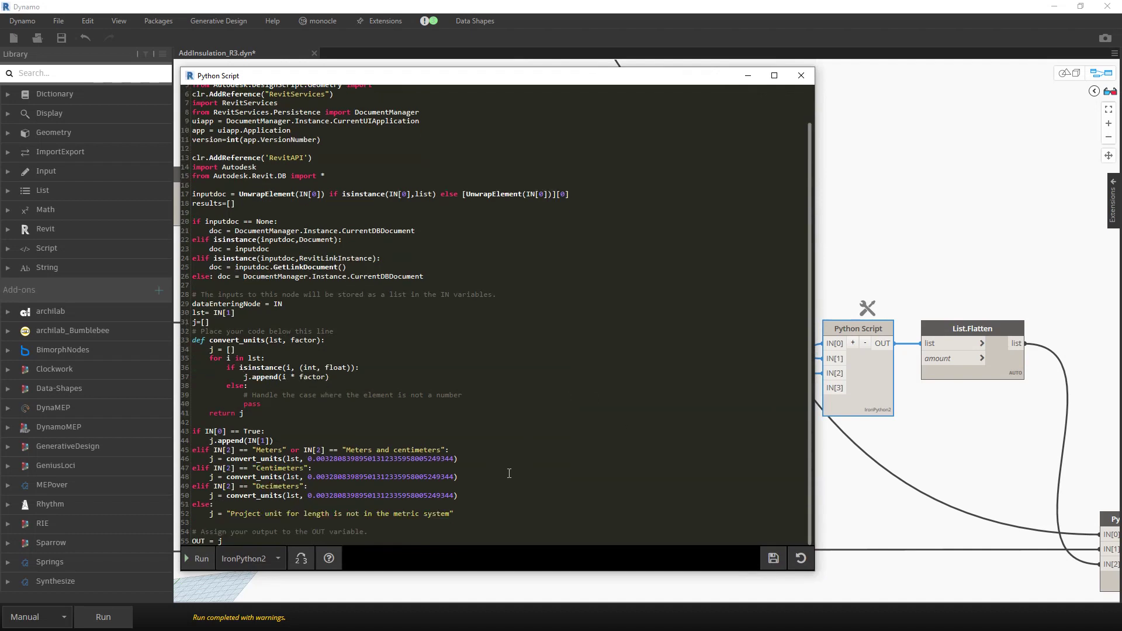
pyautogui.moveTo(458, 495); pyautogui.dragTo(193, 462)
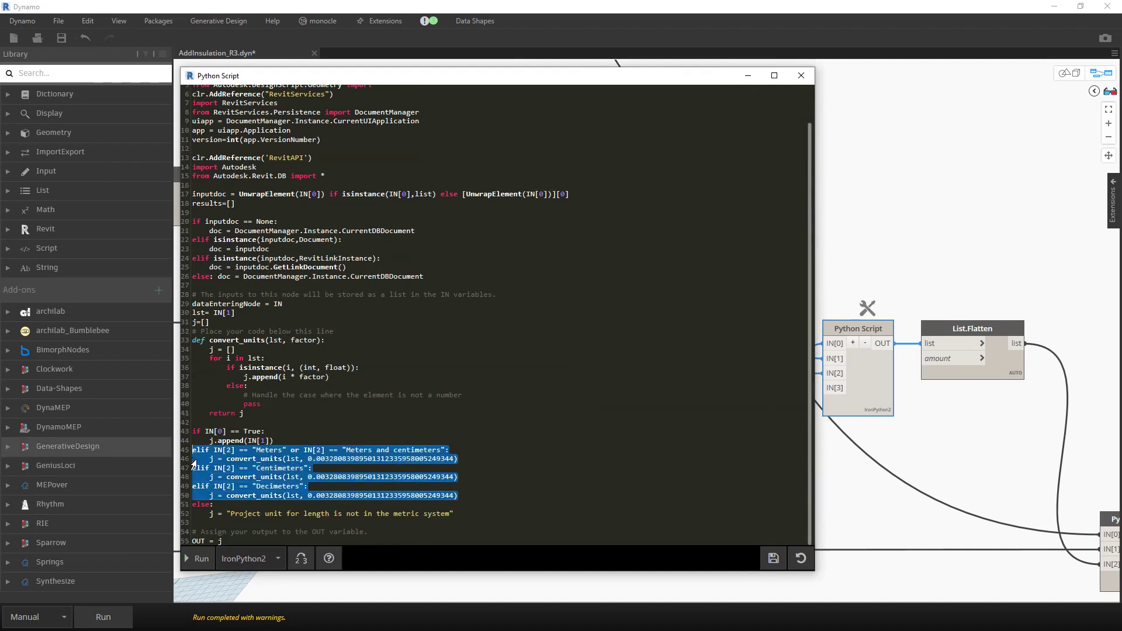
pyautogui.click(397, 497)
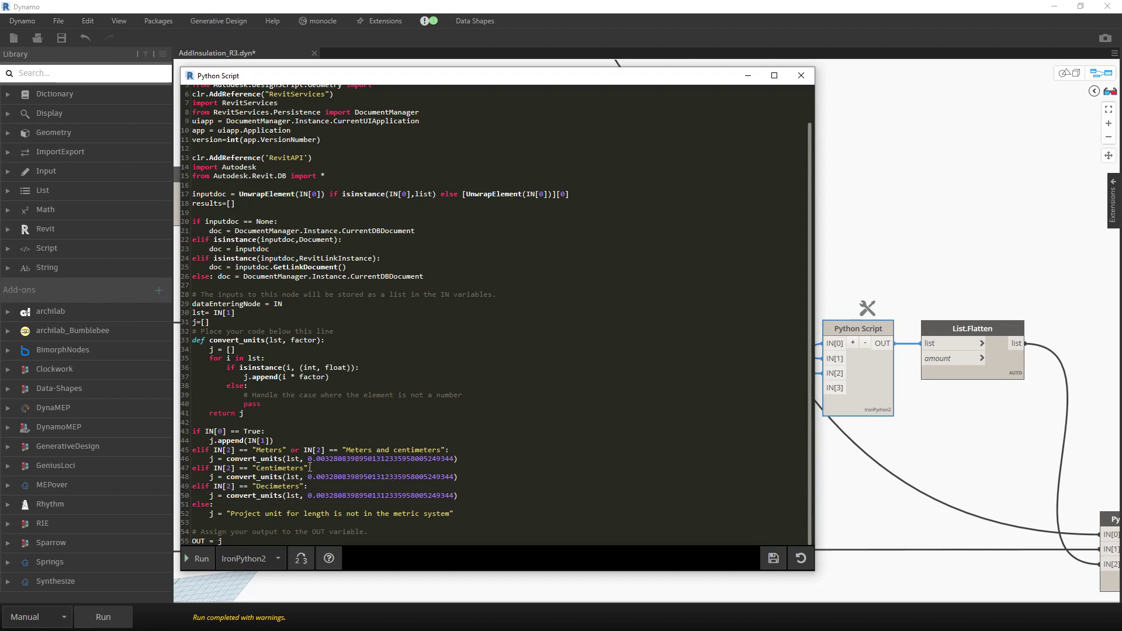
pyautogui.moveTo(412, 450); pyautogui.dragTo(376, 449)
pyautogui.moveTo(288, 468); pyautogui.dragTo(256, 468)
pyautogui.click(300, 514)
pyautogui.moveTo(230, 514); pyautogui.dragTo(450, 514)
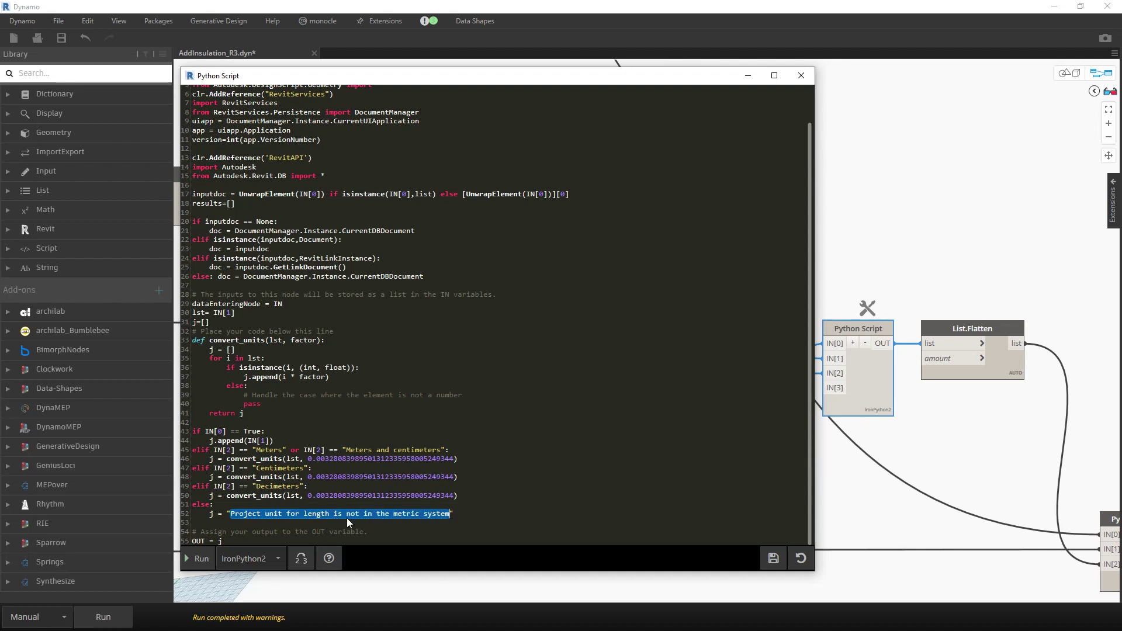
pyautogui.click(814, 82)
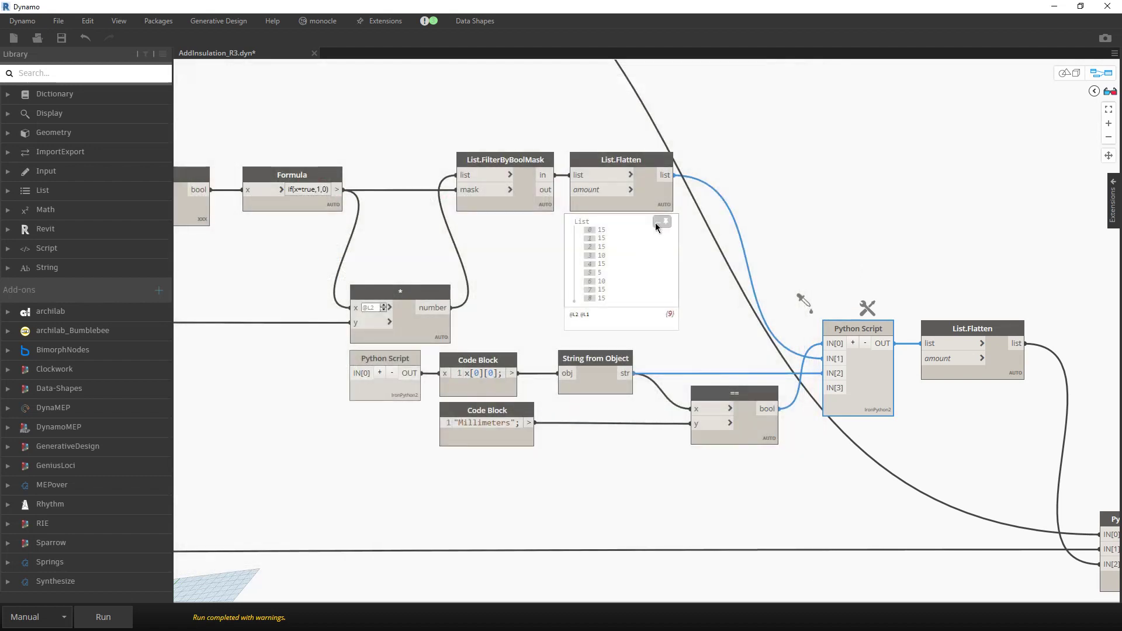
# Step: Preview the final Python Script node's output, then close its preview bubble
pyautogui.click(649, 193)
pyautogui.moveTo(662, 176); pyautogui.dragTo(531, 138, button='middle')
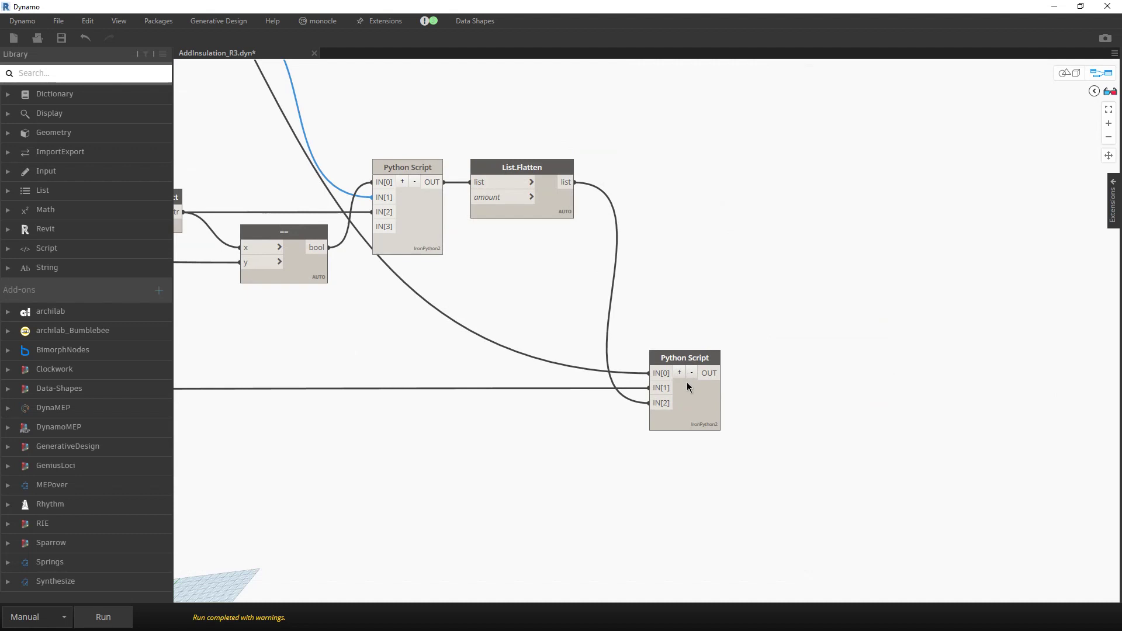
pyautogui.click(714, 439)
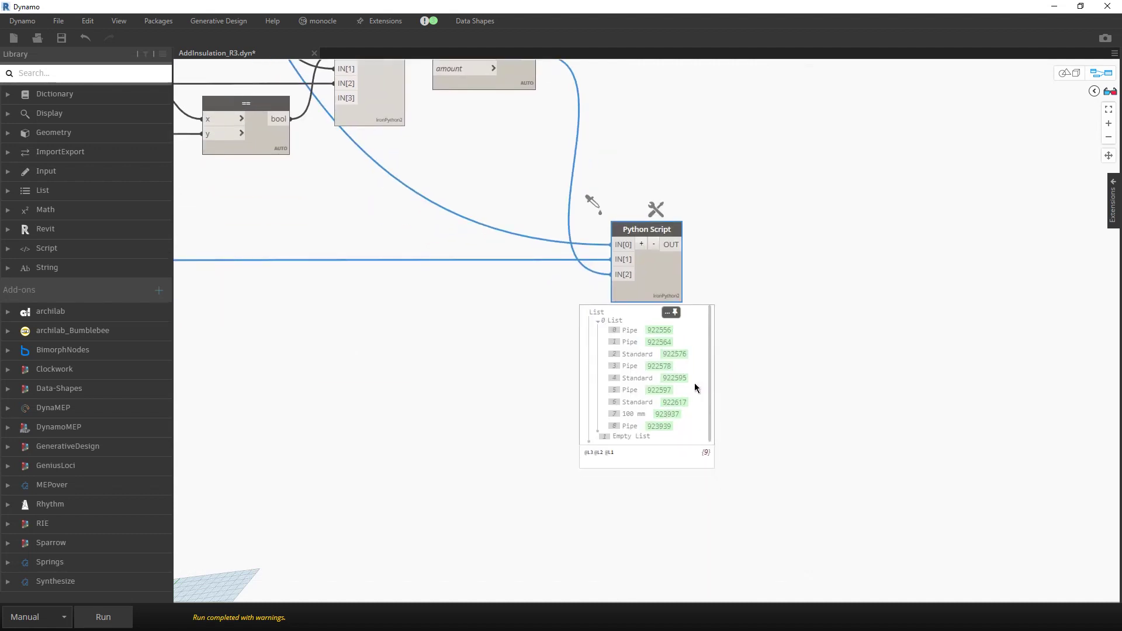
pyautogui.click(672, 313)
# Step: Zoom out and pan until the whole AddInsulation_R3 graph and its node groups are visible
pyautogui.scroll(-3, 813, 397)
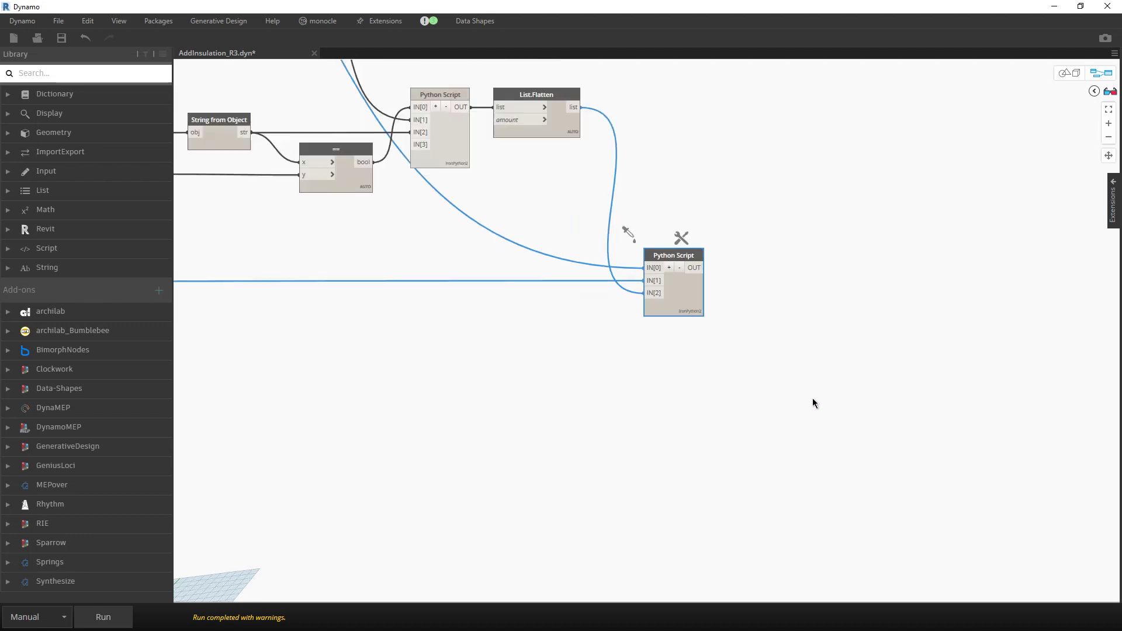
pyautogui.scroll(-5, 808, 398)
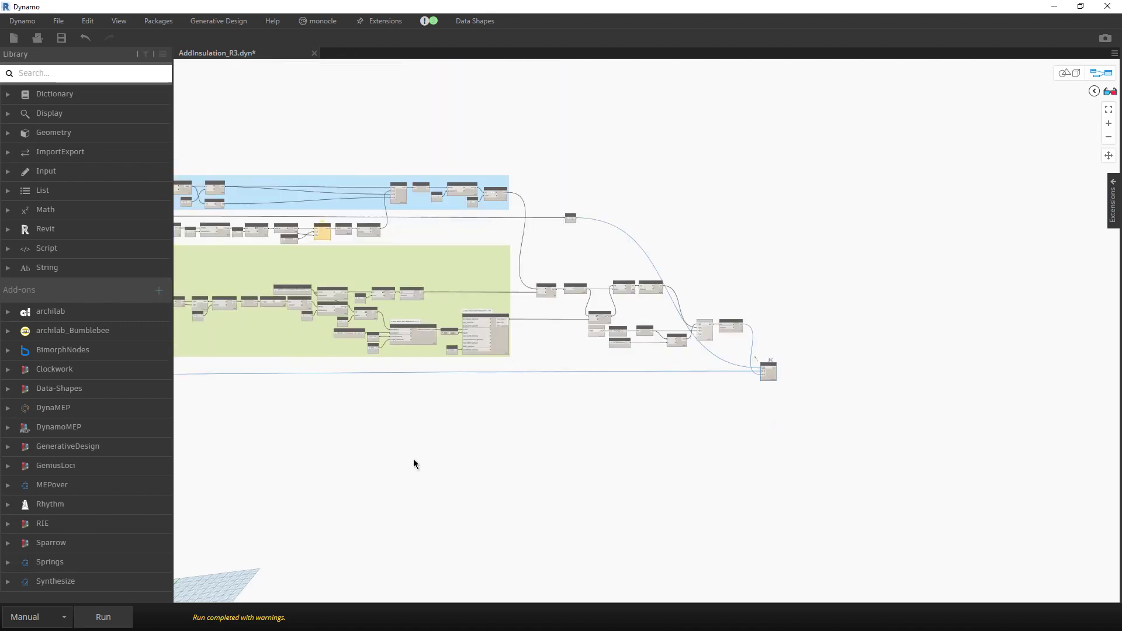
pyautogui.moveTo(453, 455); pyautogui.dragTo(681, 454, button='middle')
pyautogui.scroll(-3, 682, 454)
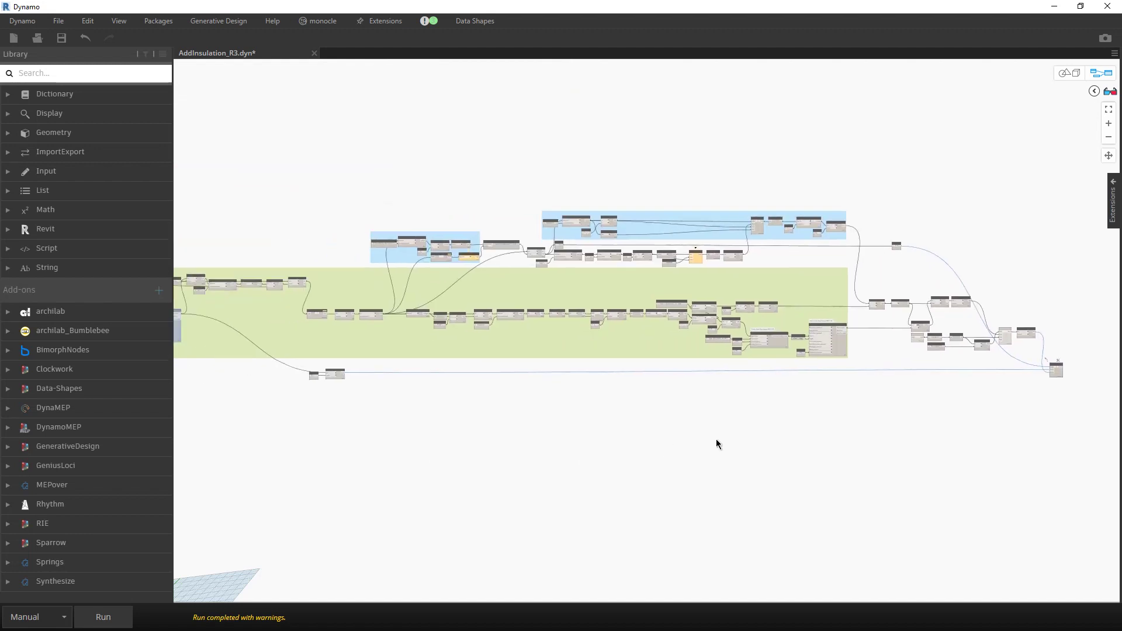
pyautogui.scroll(-2, 717, 440)
pyautogui.moveTo(637, 447); pyautogui.dragTo(701, 434, button='middle')
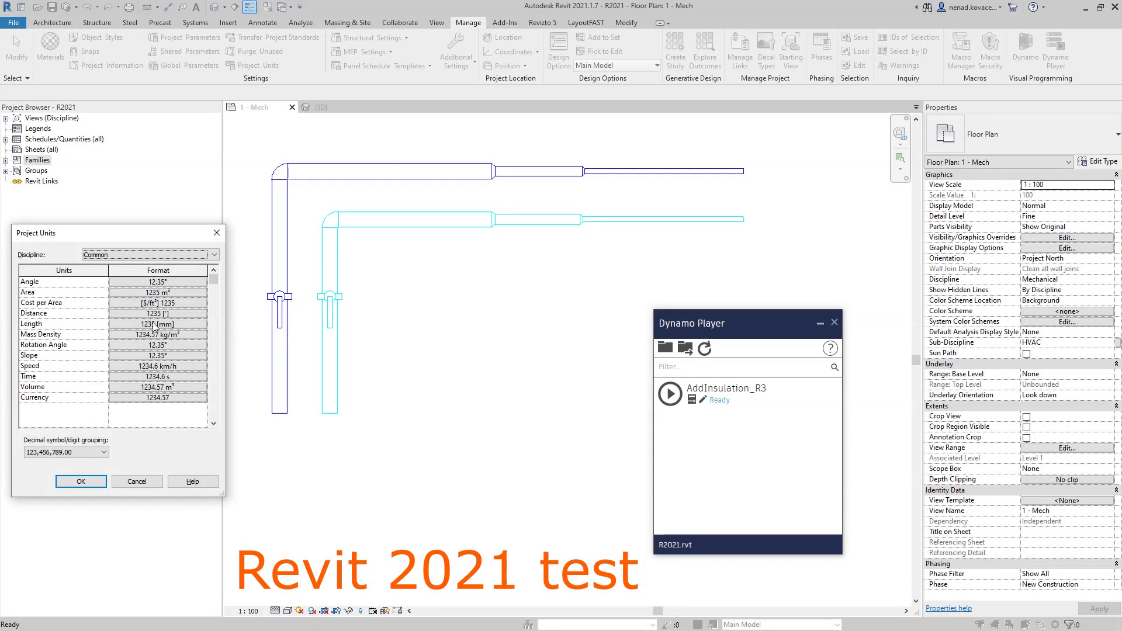
# Step: Close Project Units and run AddInsulation_R3 for Hydronic Supply, keeping Fiberglass insulation
pyautogui.click(217, 233)
pyautogui.click(671, 393)
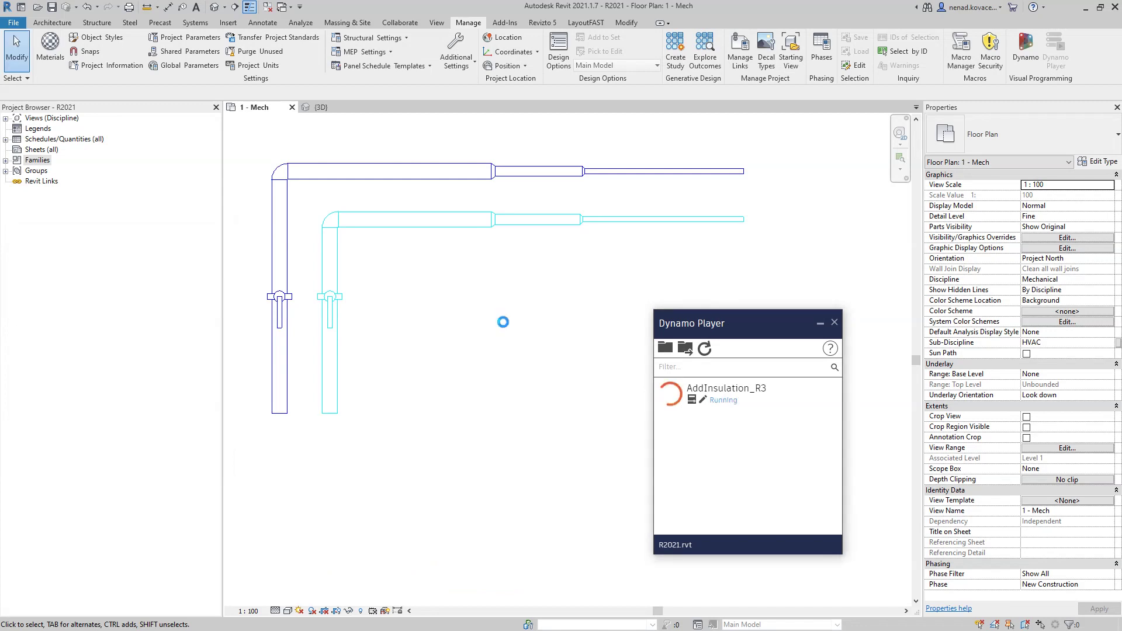
pyautogui.click(430, 144)
pyautogui.click(431, 144)
pyautogui.click(432, 170)
pyautogui.click(430, 167)
pyautogui.click(374, 234)
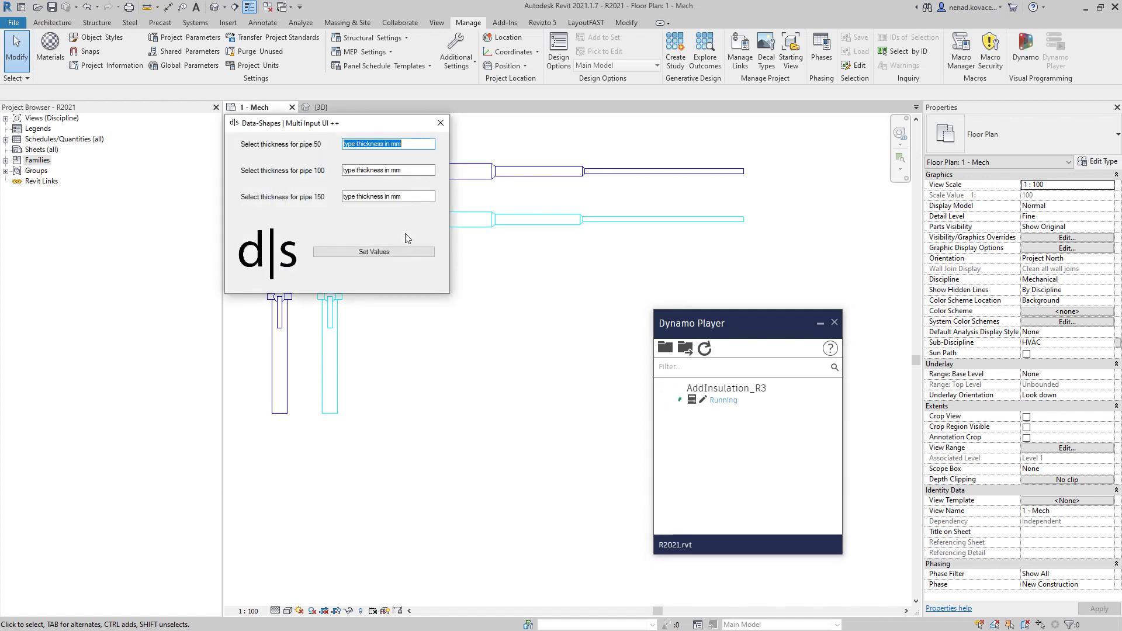
# Step: Enter thicknesses of 5, 10 and 15 mm for the 50, 100 and 150 pipes and submit
pyautogui.write('5')
pyautogui.press('Tab')
pyautogui.write('10')
pyautogui.press('Tab')
pyautogui.write('1')
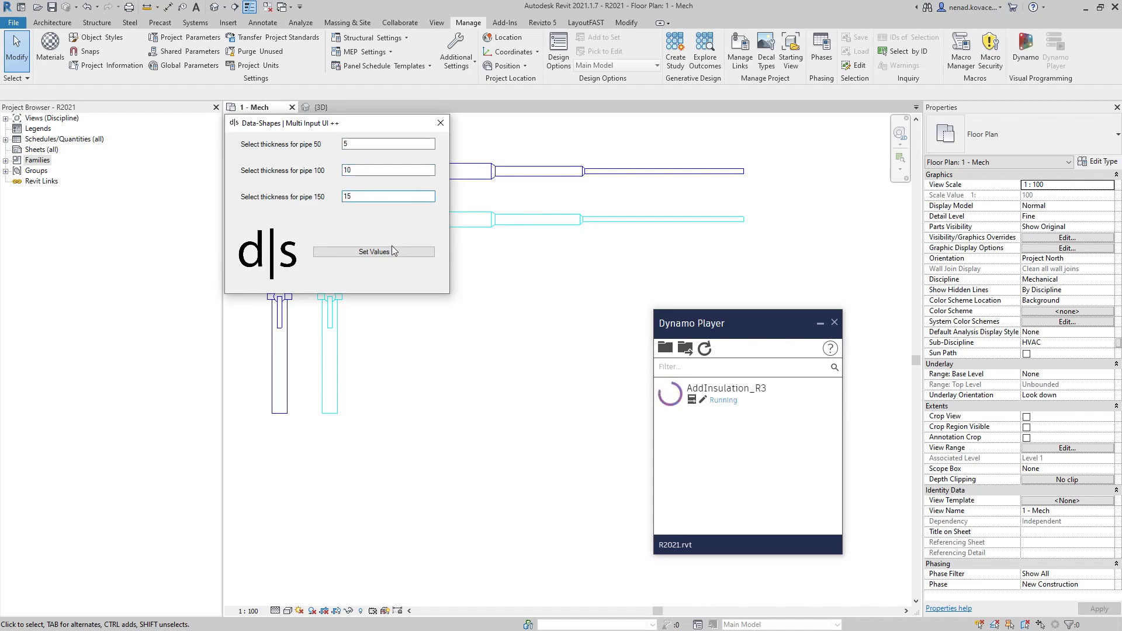
pyautogui.click(402, 252)
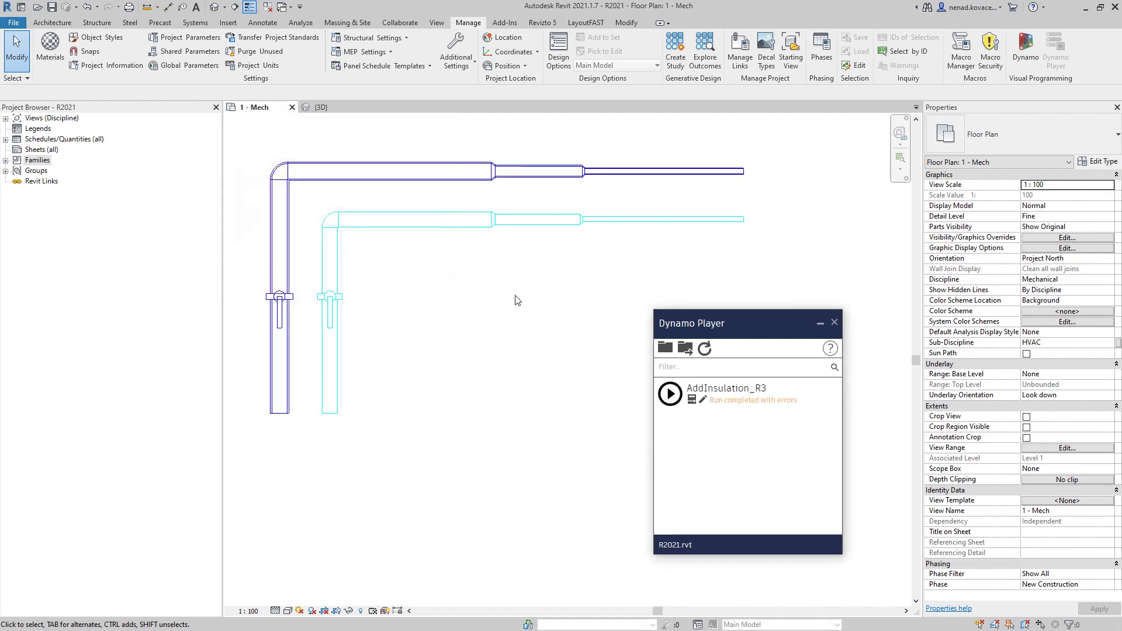
# Step: Check insulation on the 150, 100 and 50 mm pipes and the valve, then reopen Project Units
pyautogui.click(589, 247)
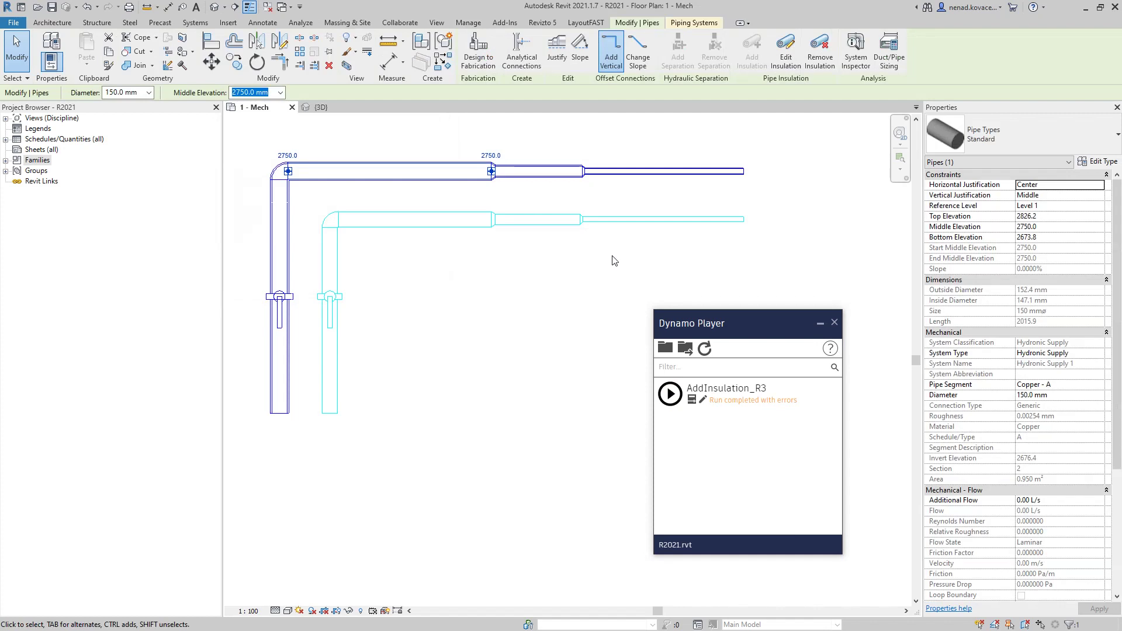
pyautogui.scroll(-5, 992, 417)
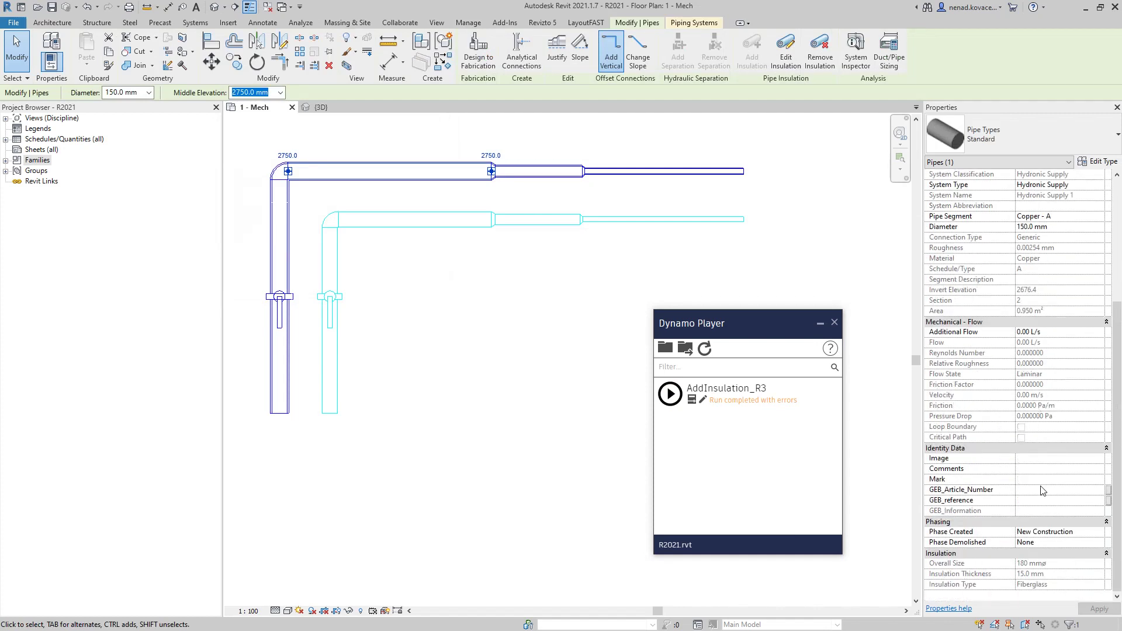
pyautogui.click(557, 167)
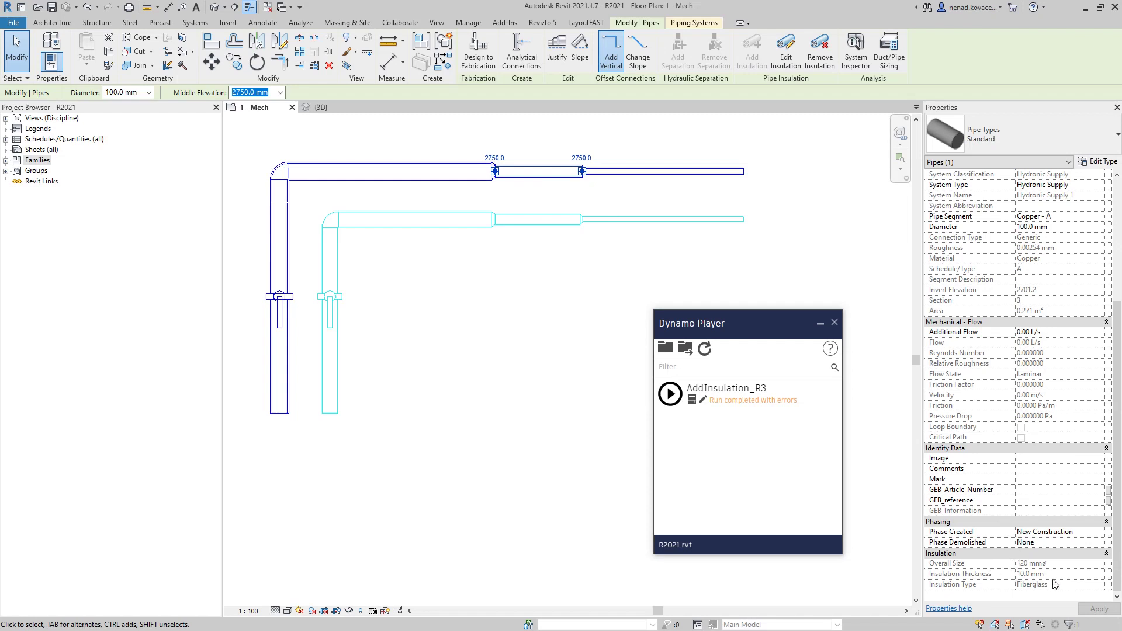
pyautogui.click(670, 171)
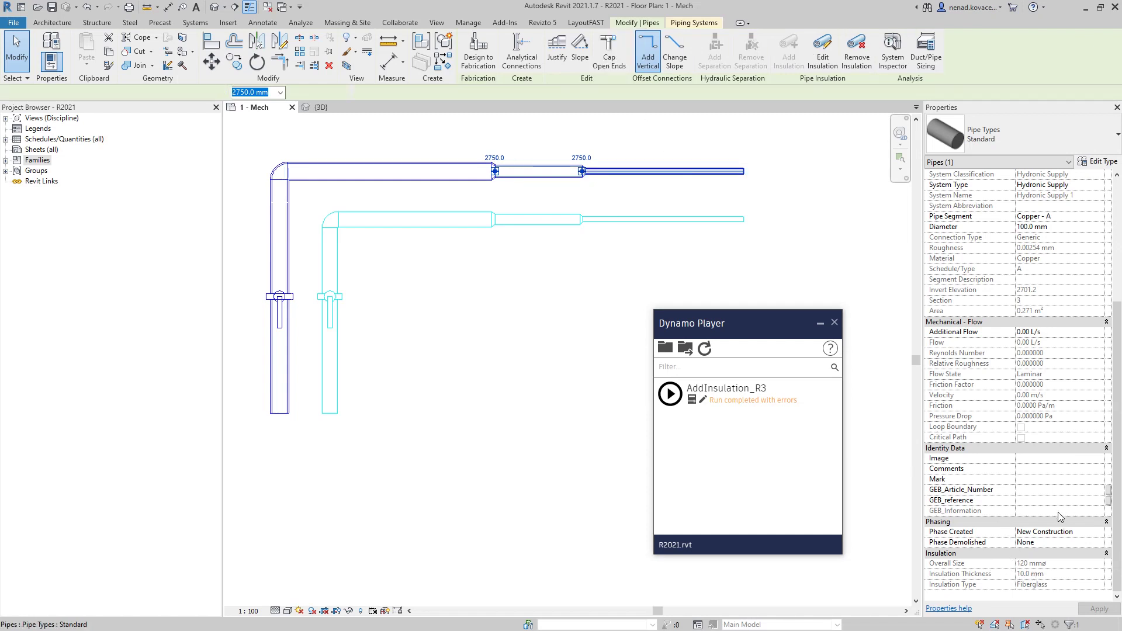
pyautogui.click(287, 297)
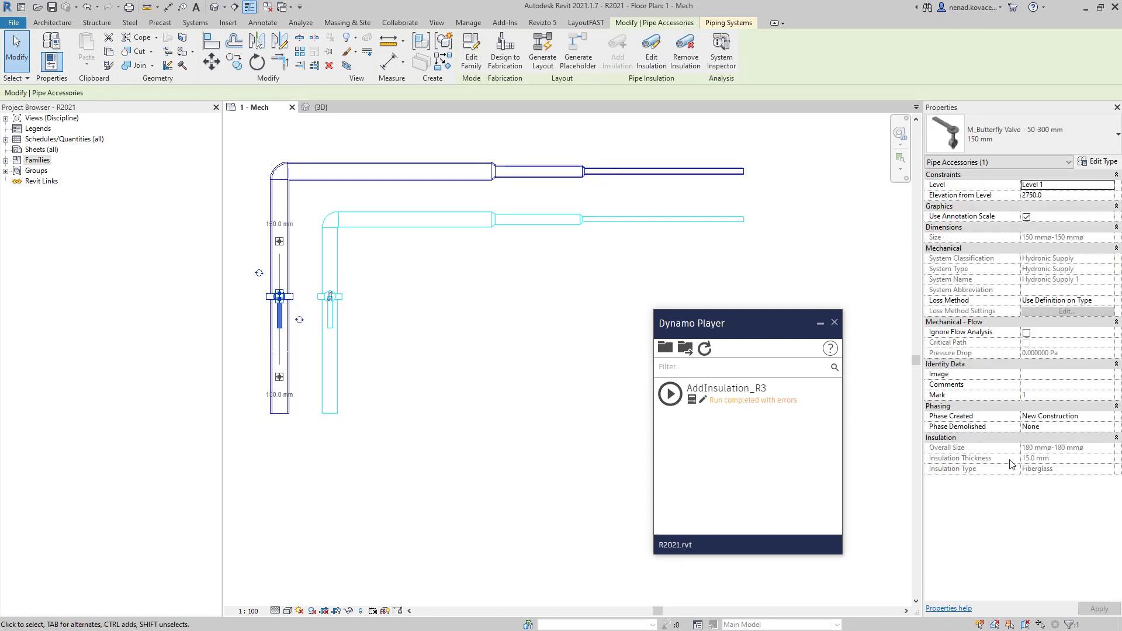
pyautogui.click(543, 353)
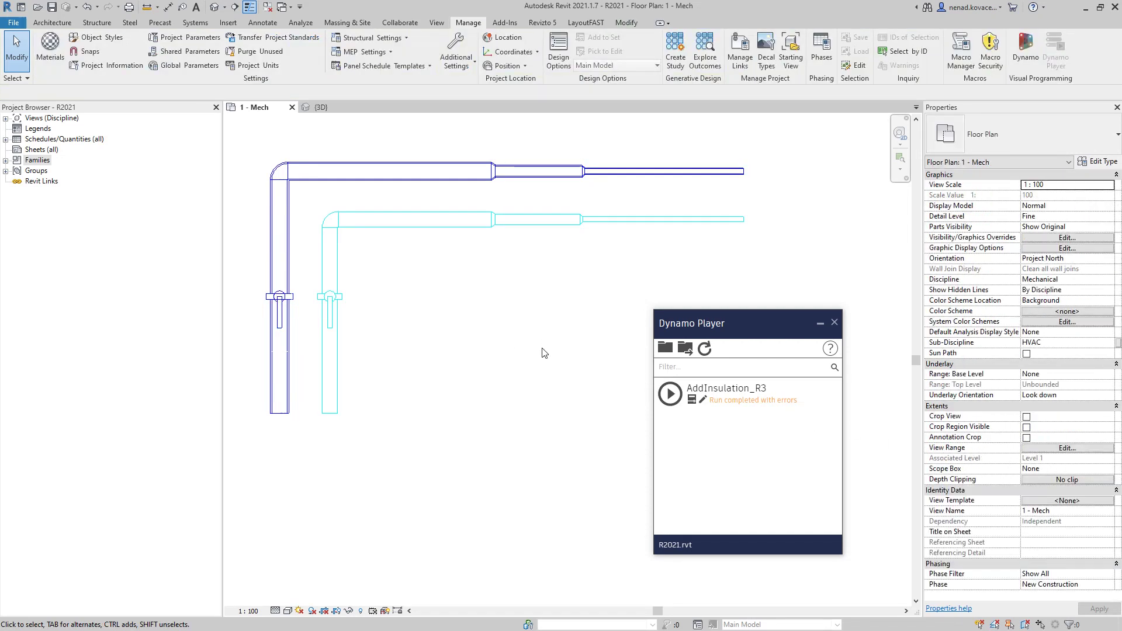
pyautogui.press('u')
pyautogui.press('n')
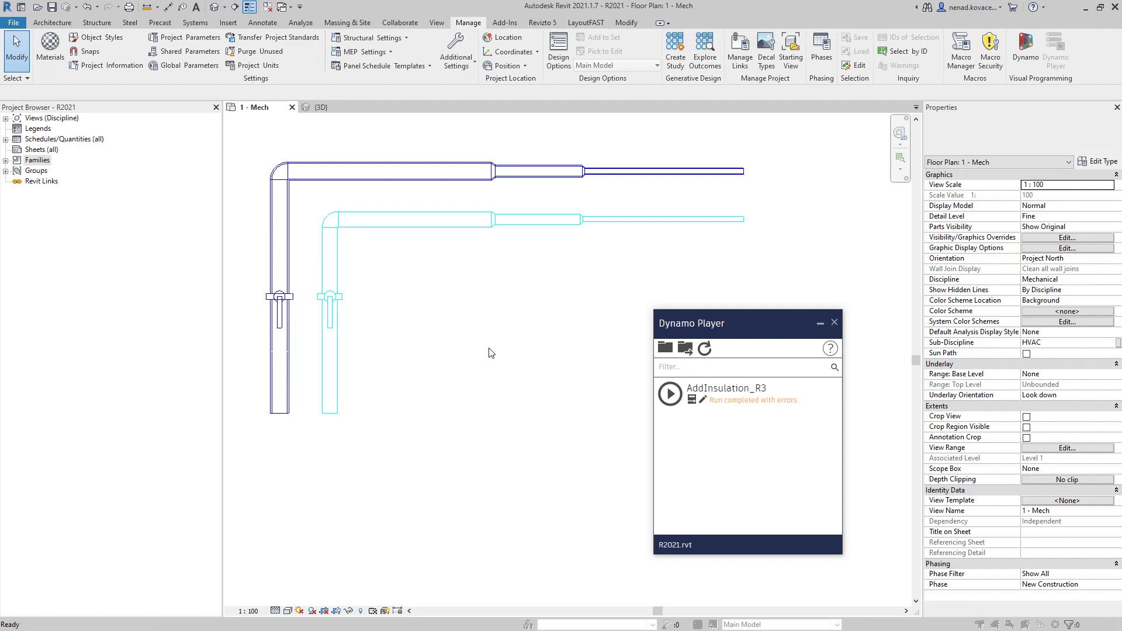
# Step: Set the project Length unit format to Meters
pyautogui.click(171, 325)
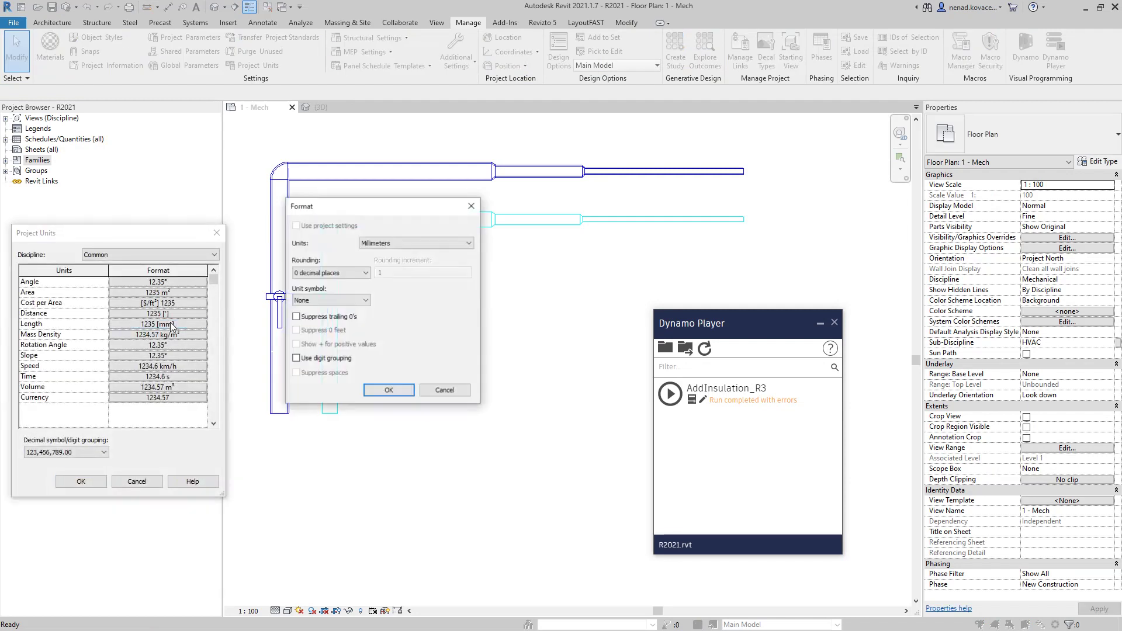
pyautogui.click(409, 243)
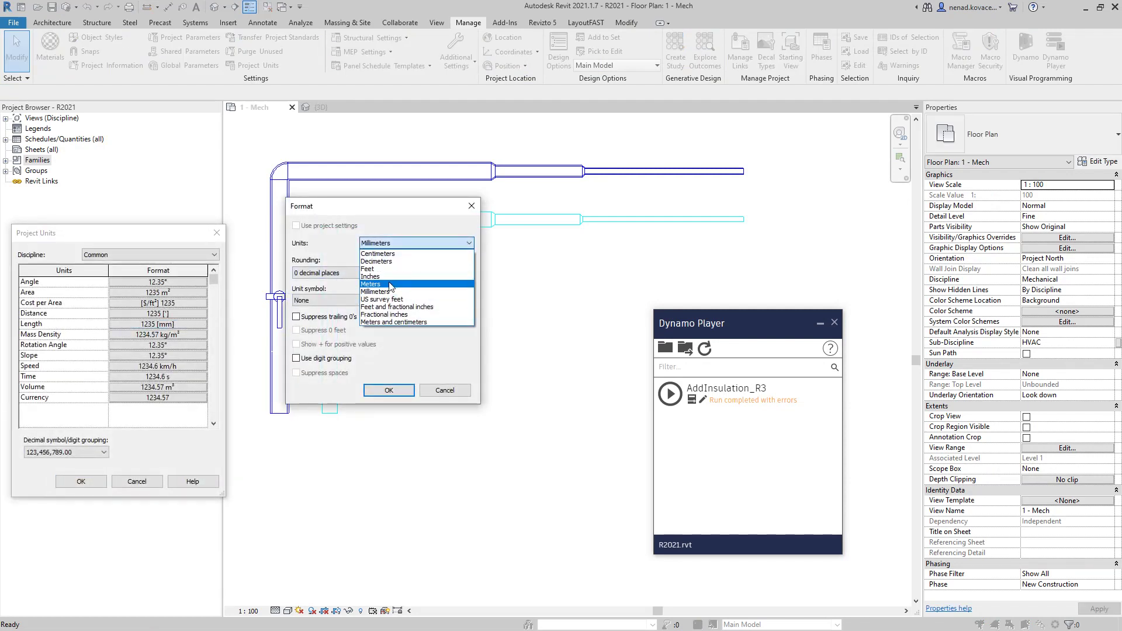
pyautogui.click(390, 285)
pyautogui.click(389, 390)
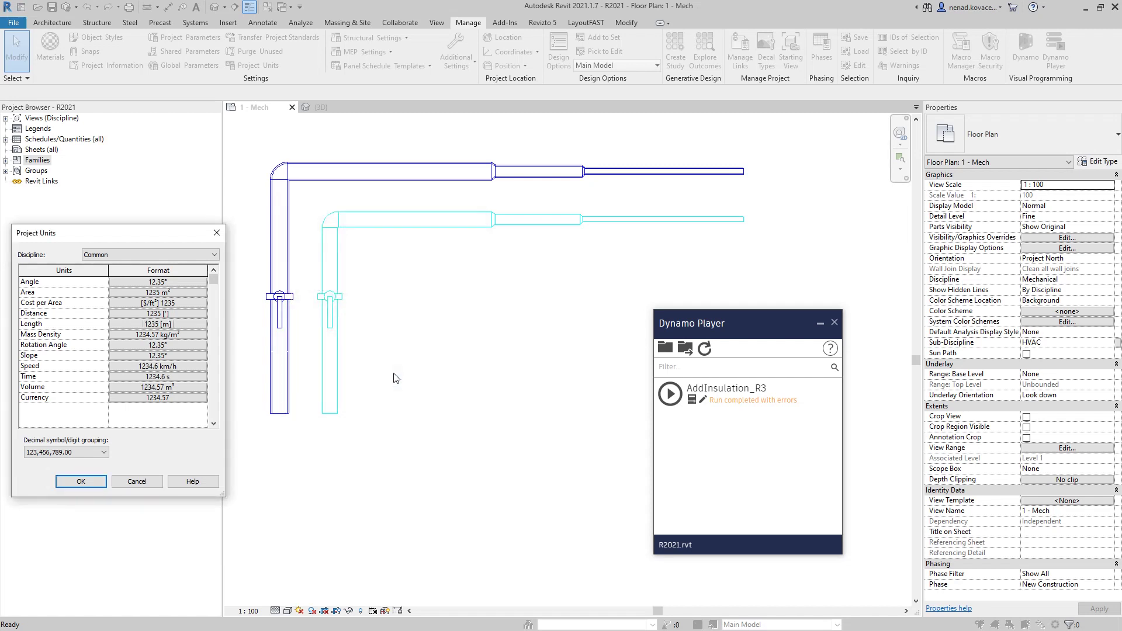
pyautogui.click(97, 481)
# Step: Run AddInsulation_R3 for Hydronic Return with 10, 20 and 30 mm thicknesses
pyautogui.click(670, 394)
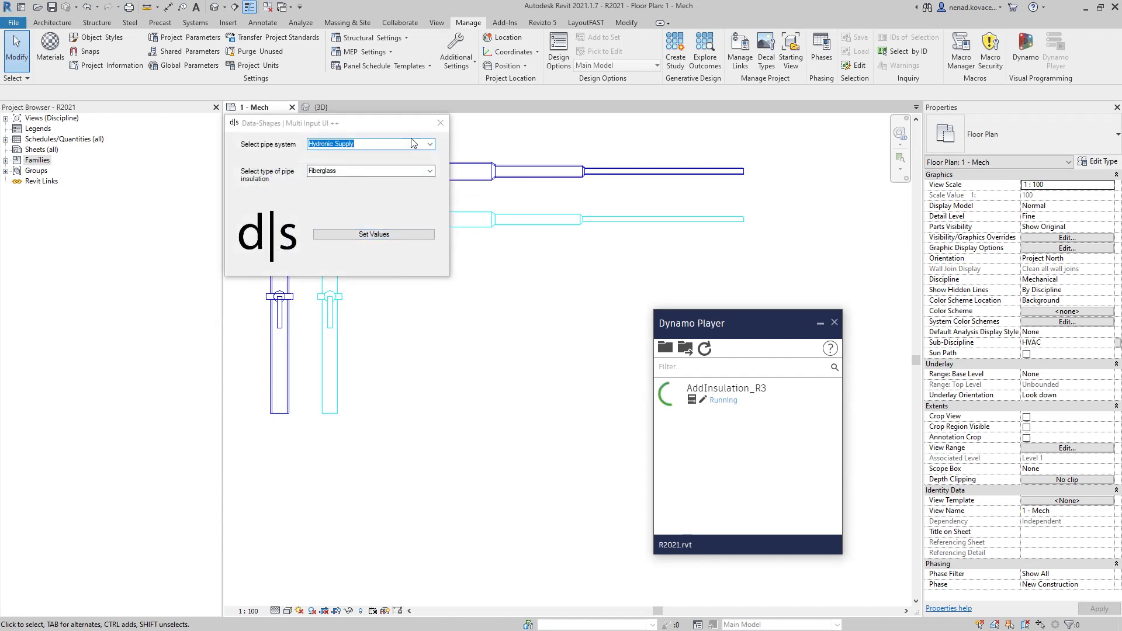
pyautogui.click(430, 146)
pyautogui.click(415, 161)
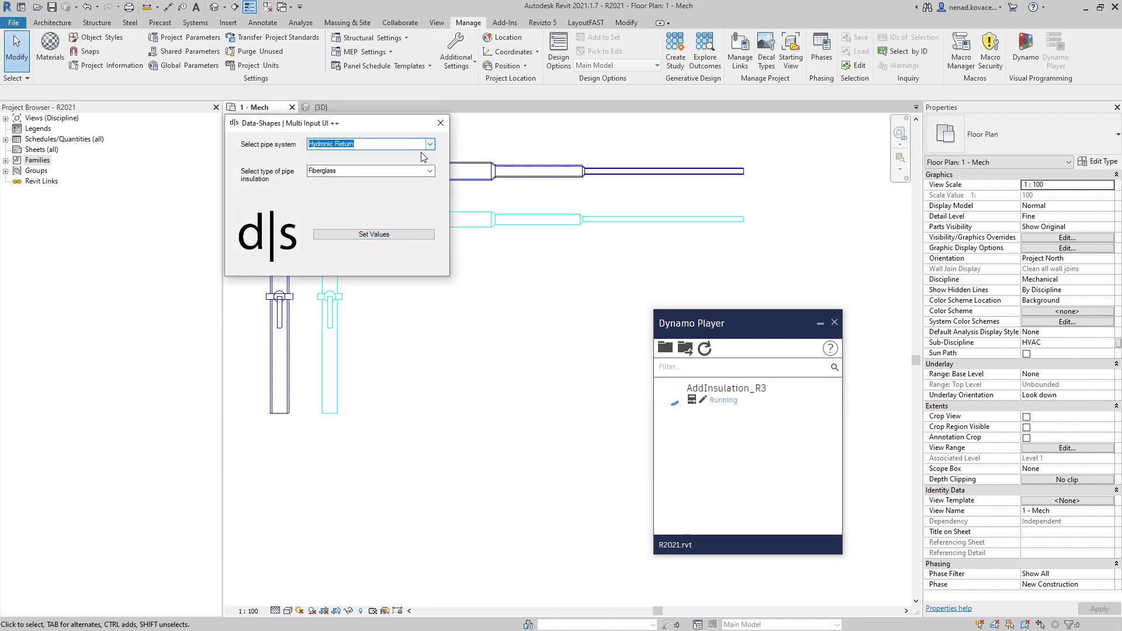
pyautogui.click(388, 235)
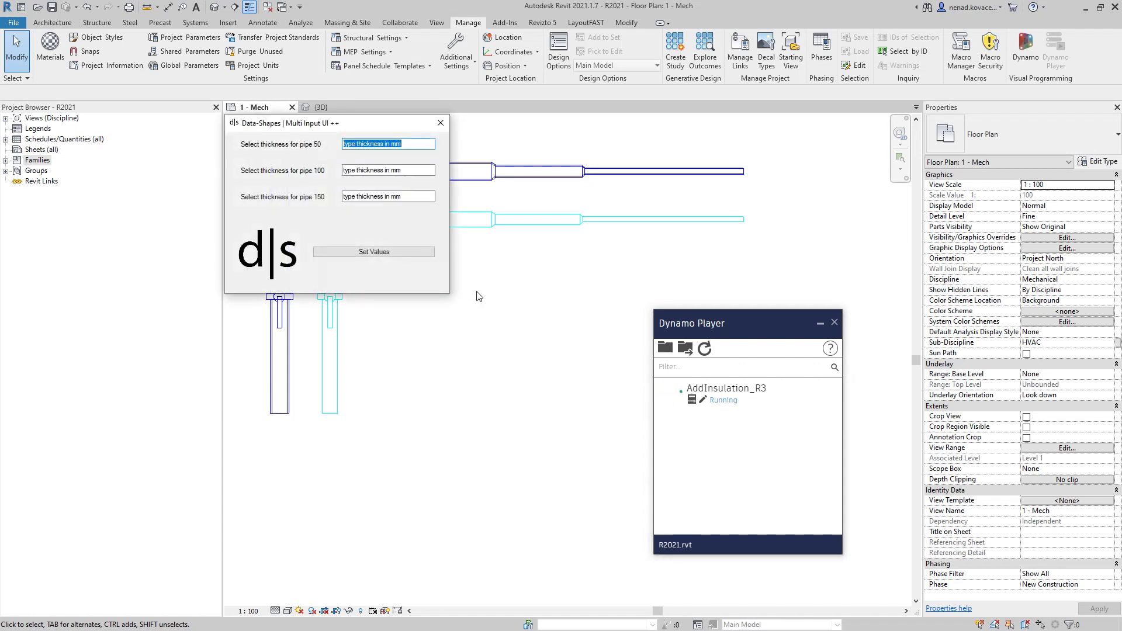
pyautogui.write('10')
pyautogui.press('Tab')
pyautogui.write('20')
pyautogui.press('Tab')
pyautogui.write('30')
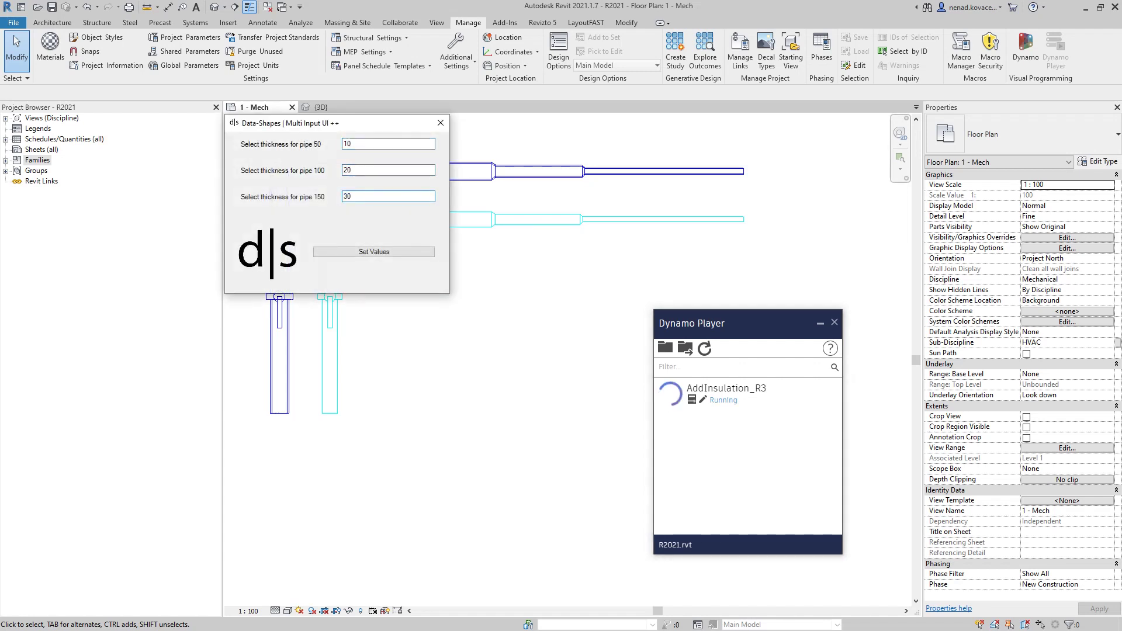
pyautogui.click(345, 250)
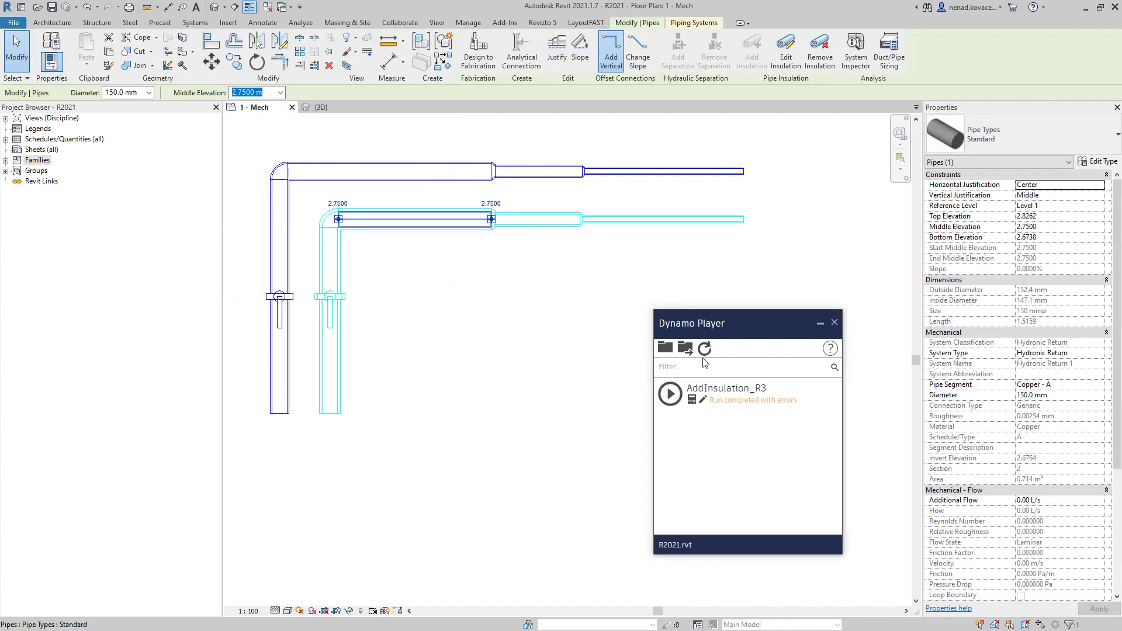
# Step: Window-select both pipe runs with fittings and remove their insulation, confirming Yes
pyautogui.scroll(-5, 1016, 574)
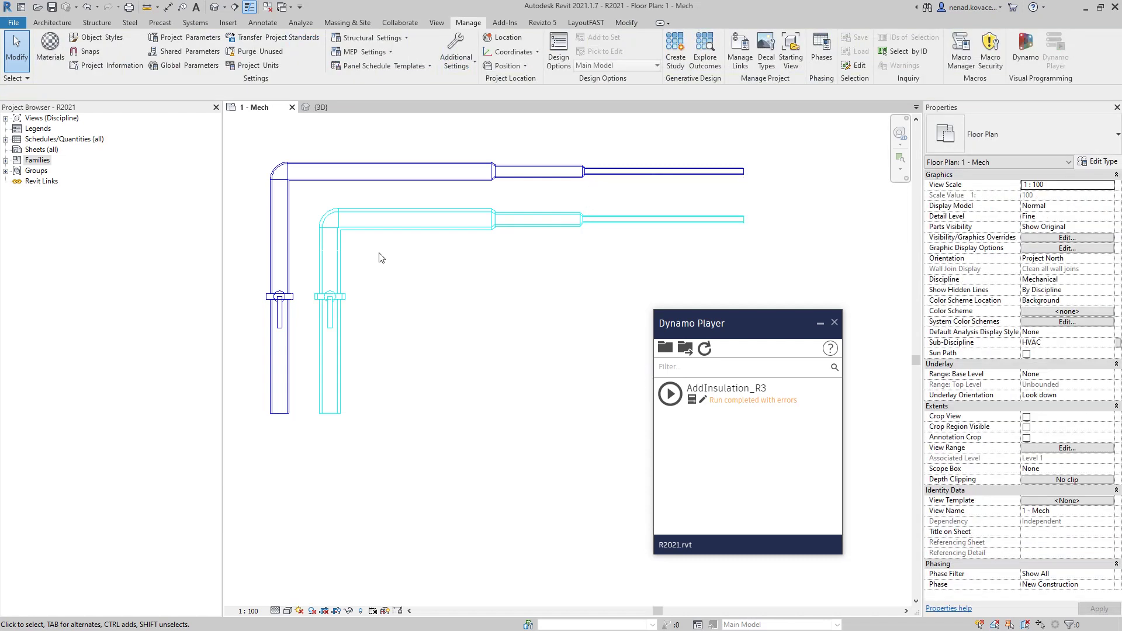
pyautogui.scroll(-3, 380, 253)
pyautogui.moveTo(272, 172); pyautogui.dragTo(602, 410)
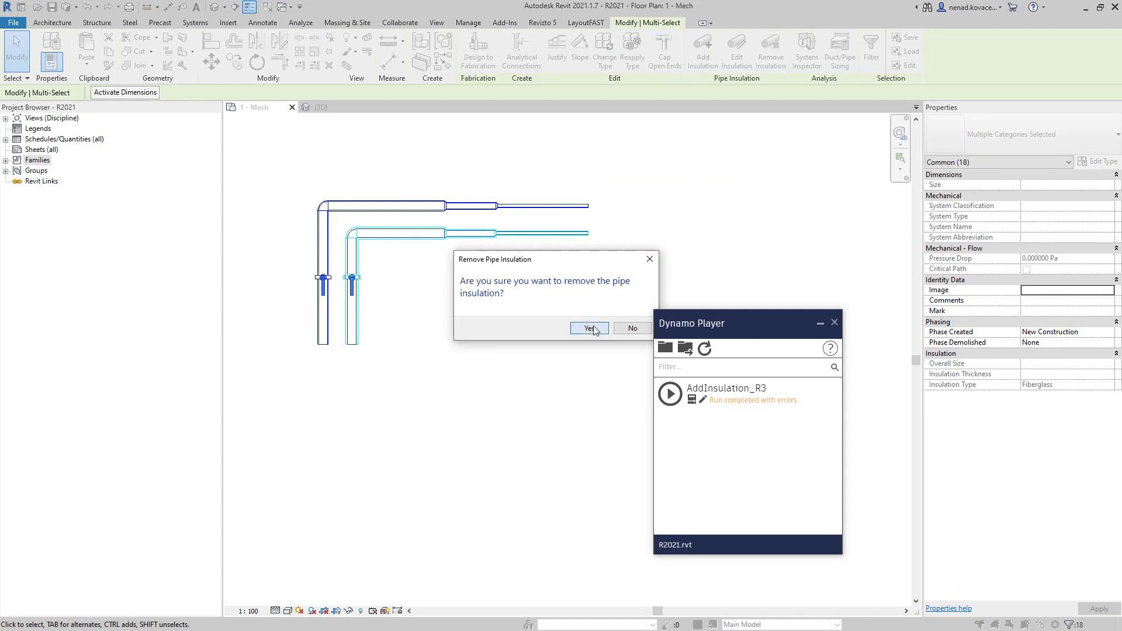
pyautogui.click(593, 328)
pyautogui.click(427, 290)
pyautogui.scroll(1, 427, 290)
pyautogui.scroll(2, 468, 301)
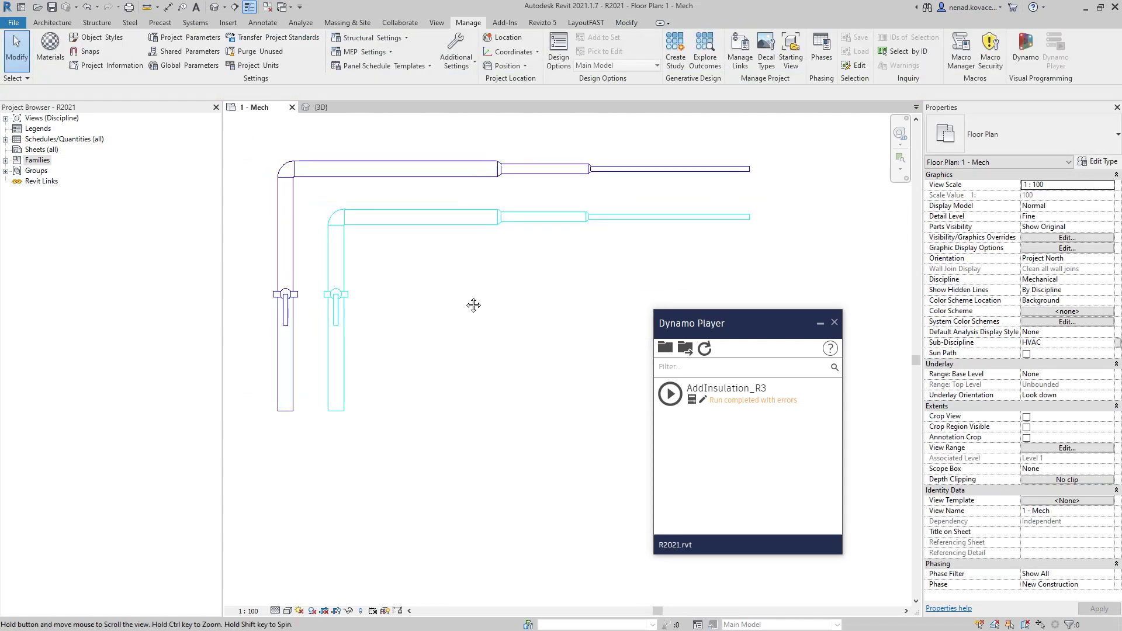
# Step: Set the project Length unit format to Centimeters in Project Units
pyautogui.press('u')
pyautogui.press('n')
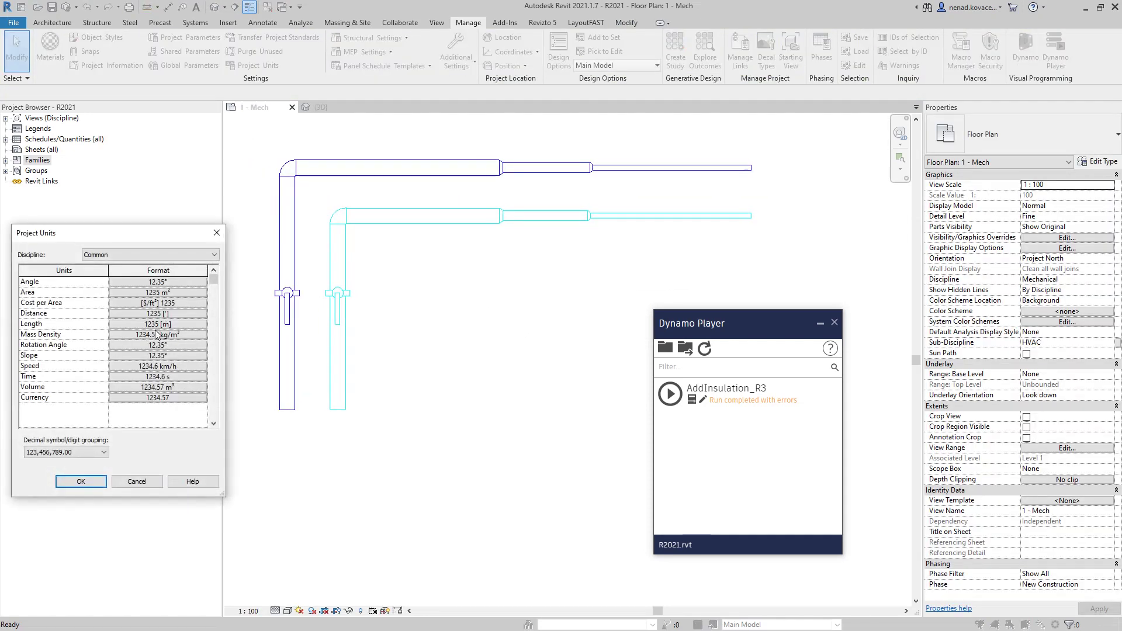
pyautogui.click(162, 325)
pyautogui.click(408, 244)
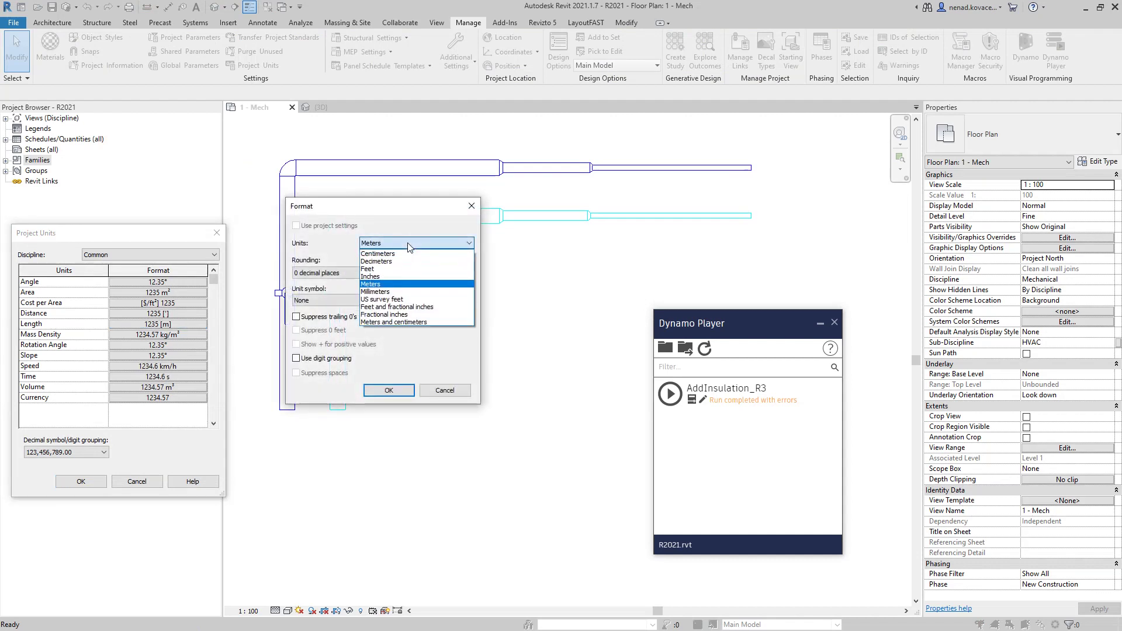
pyautogui.click(399, 254)
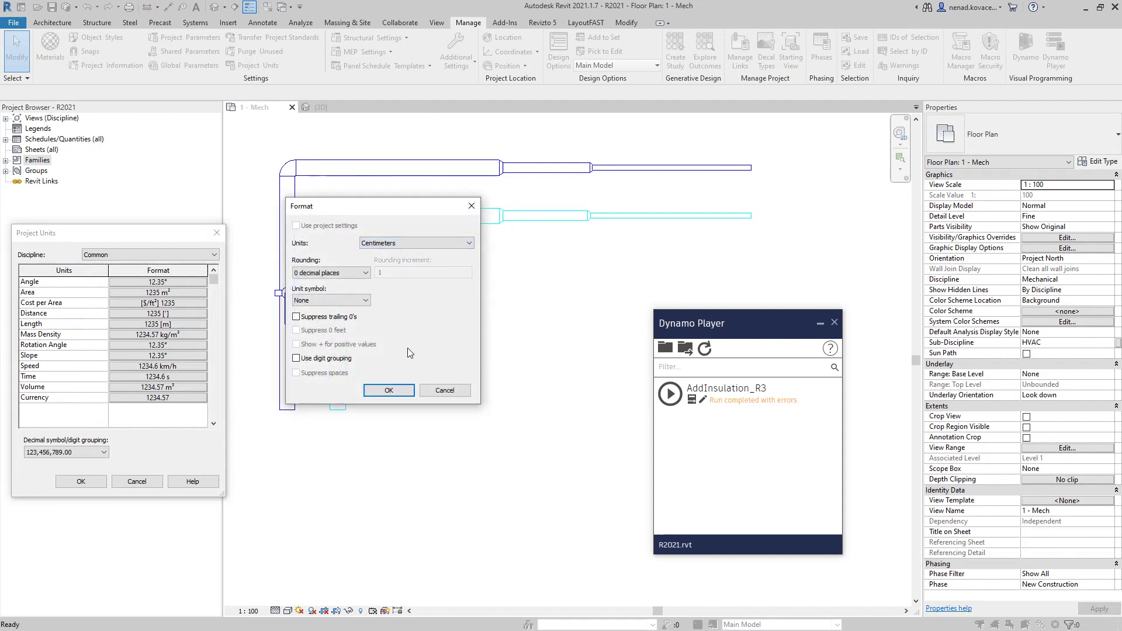
pyautogui.click(409, 390)
pyautogui.click(81, 482)
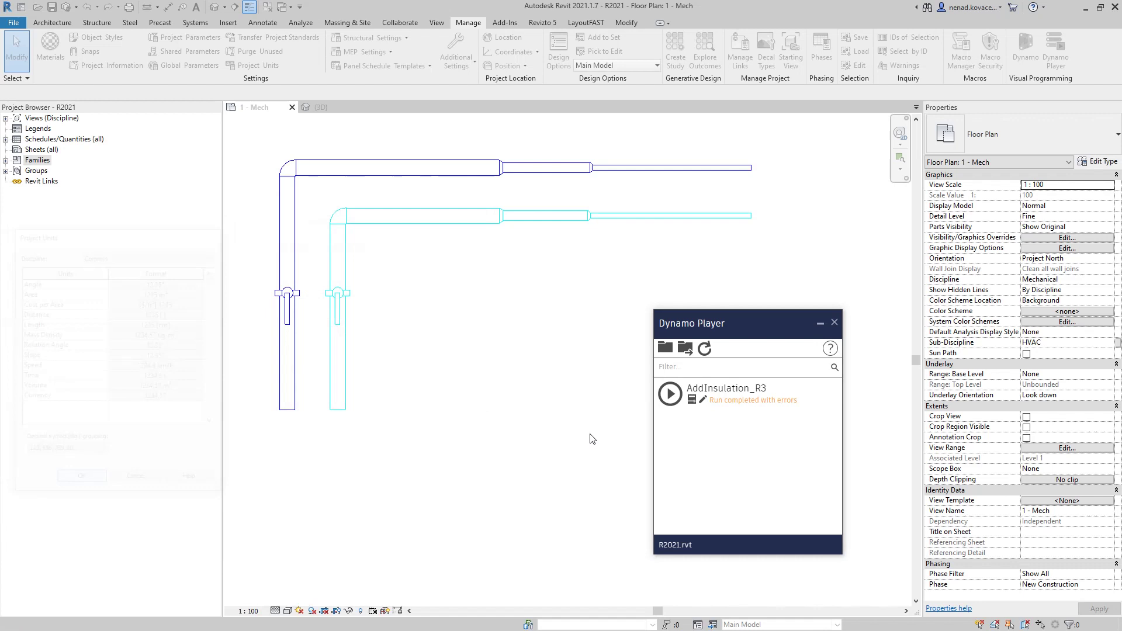
# Step: Run AddInsulation_R3 with PVC Jacketed Fiberglass as the insulation type
pyautogui.click(670, 393)
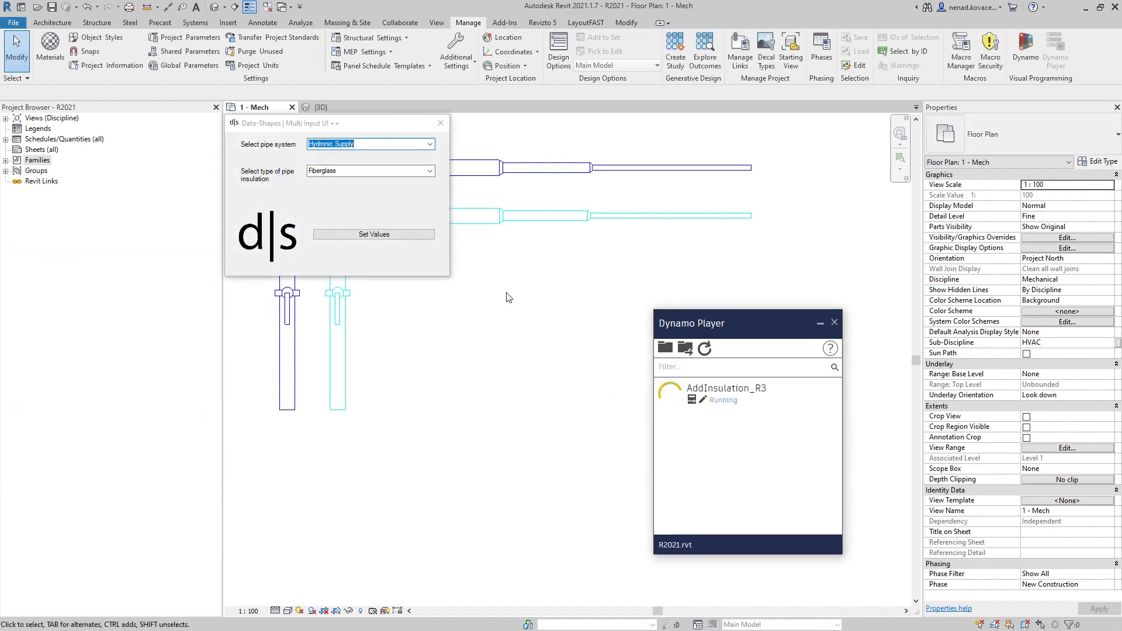
pyautogui.click(409, 171)
pyautogui.click(409, 191)
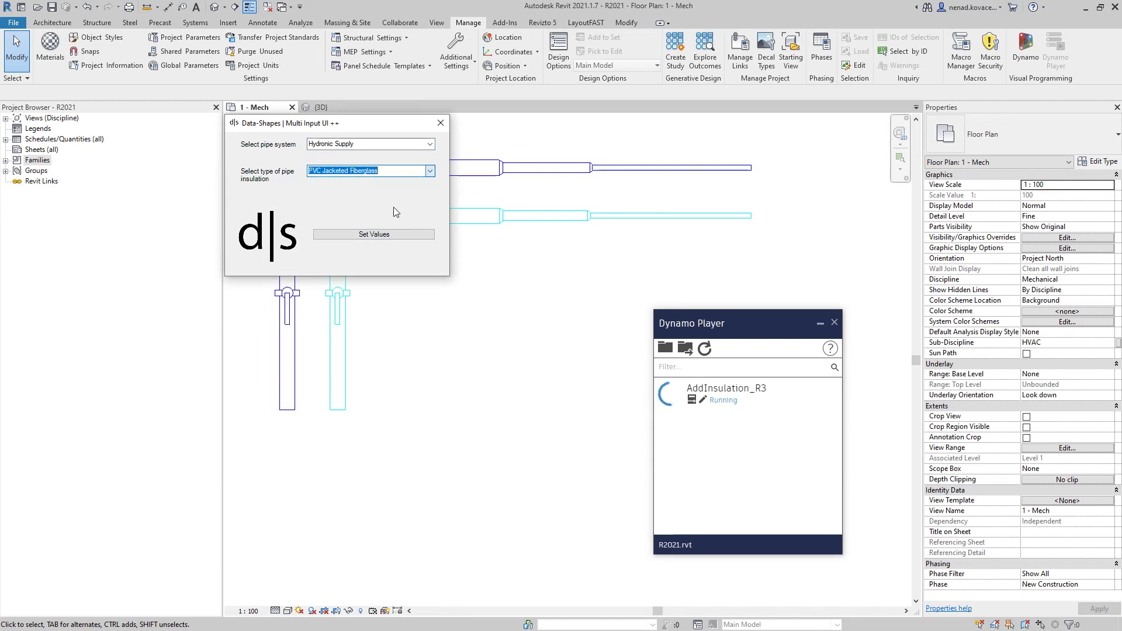
pyautogui.click(374, 234)
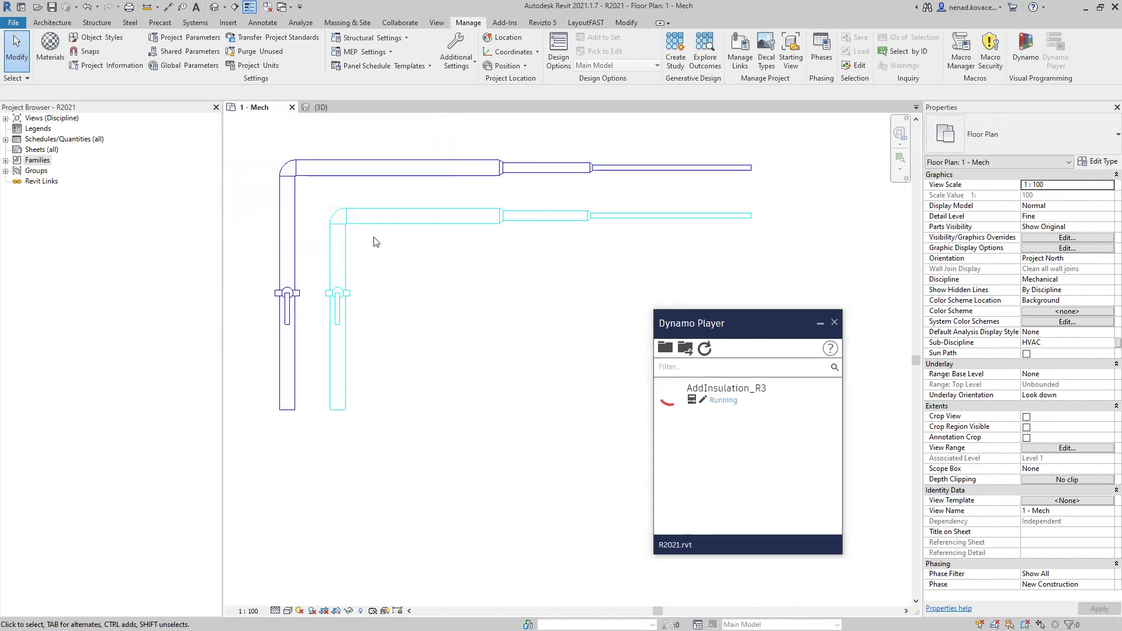
# Step: Apply 5, 10 and 15 mm thicknesses and select the 150 mm supply pipe
pyautogui.write('5')
pyautogui.press('Tab')
pyautogui.write('10')
pyautogui.press('Tab')
pyautogui.write('15')
pyautogui.click(374, 251)
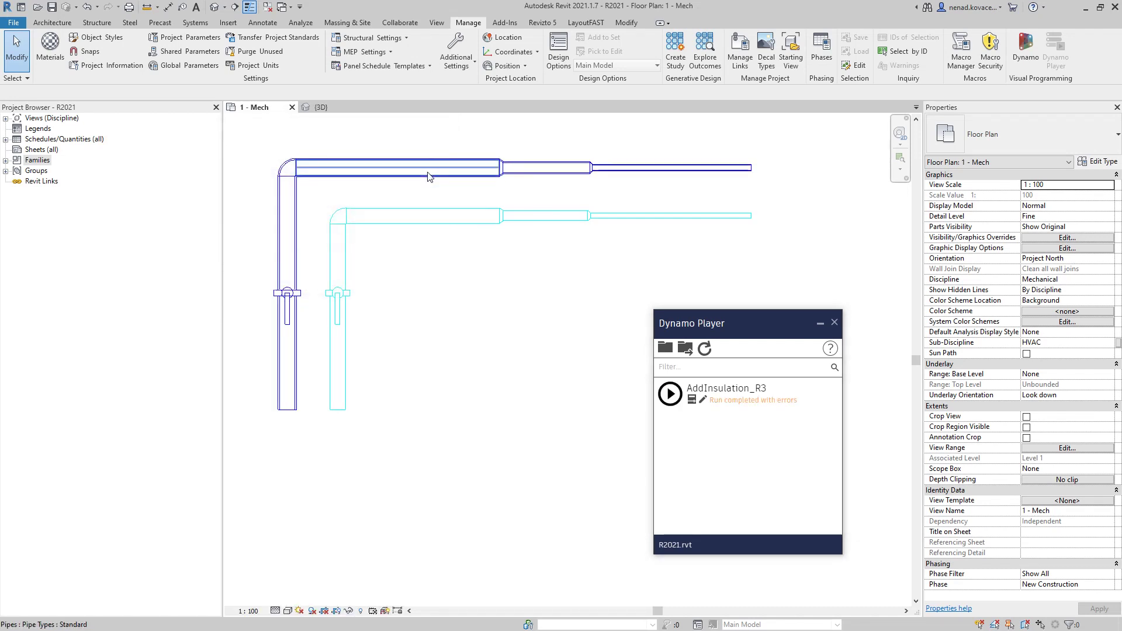
pyautogui.click(532, 187)
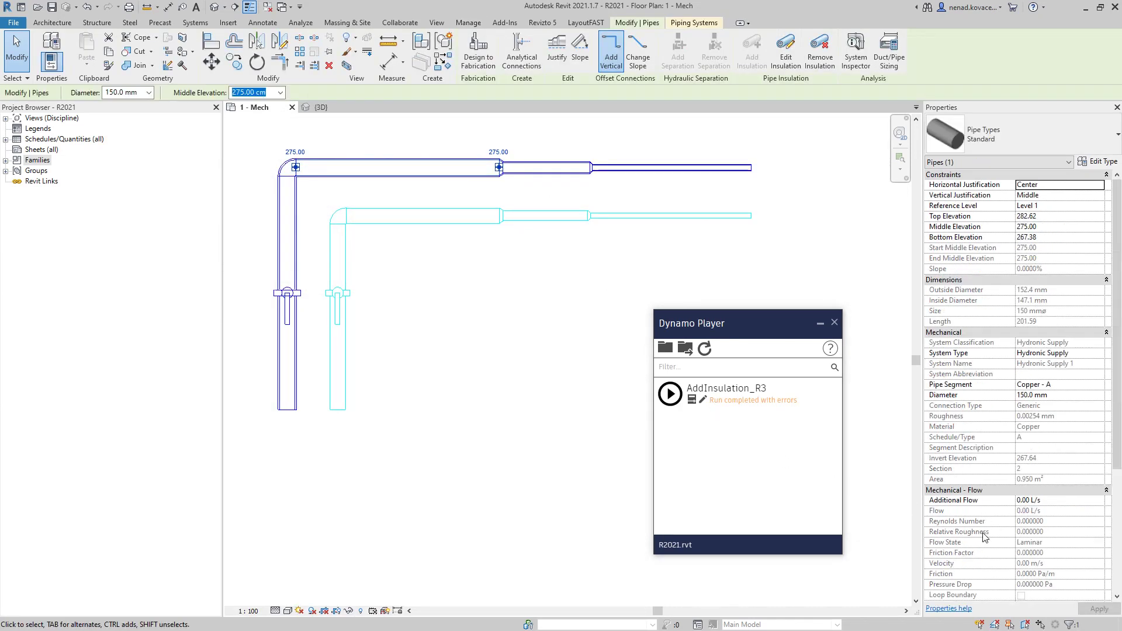
# Step: Inspect the PVC Jacketed Fiberglass insulation on the 100 and 50 mm supply pipes
pyautogui.scroll(-5, 1052, 601)
pyautogui.click(546, 169)
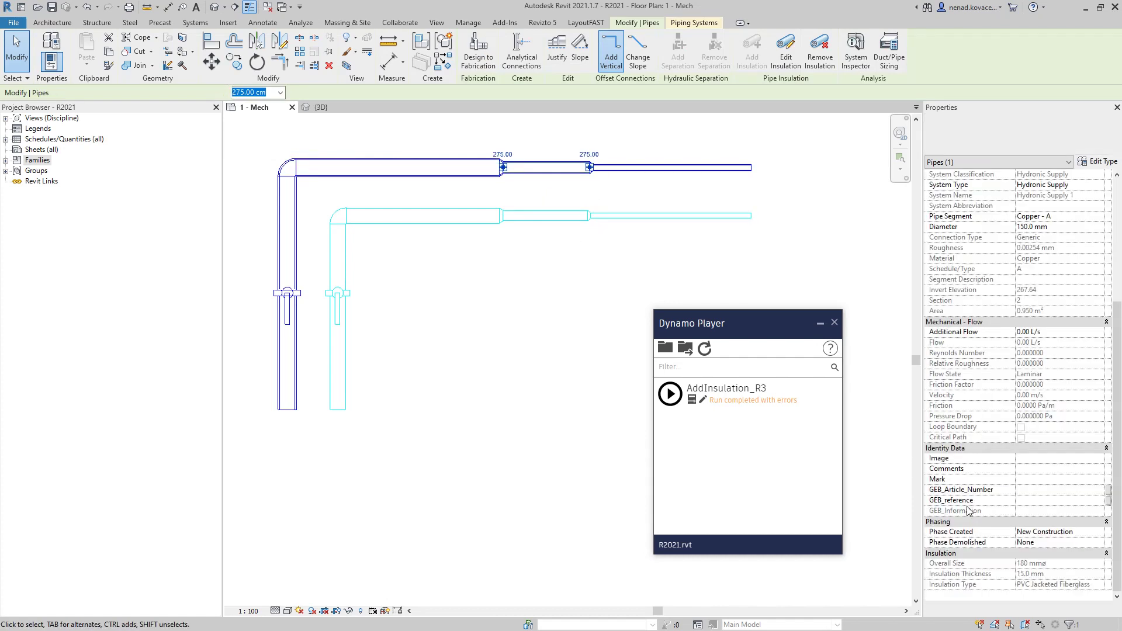
pyautogui.click(688, 170)
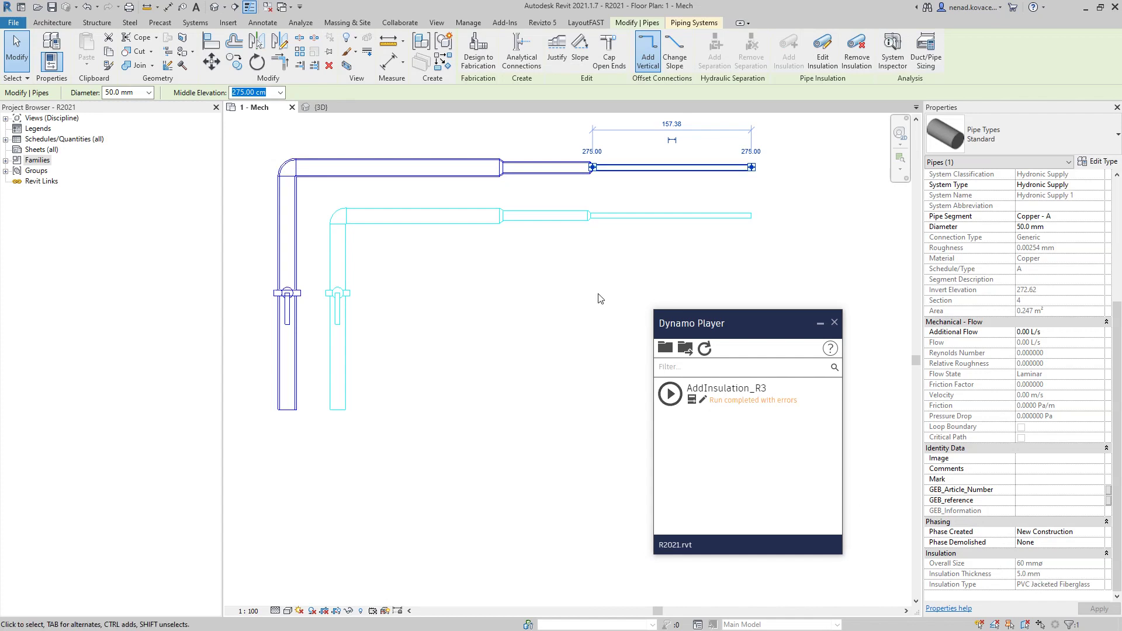
pyautogui.click(822, 49)
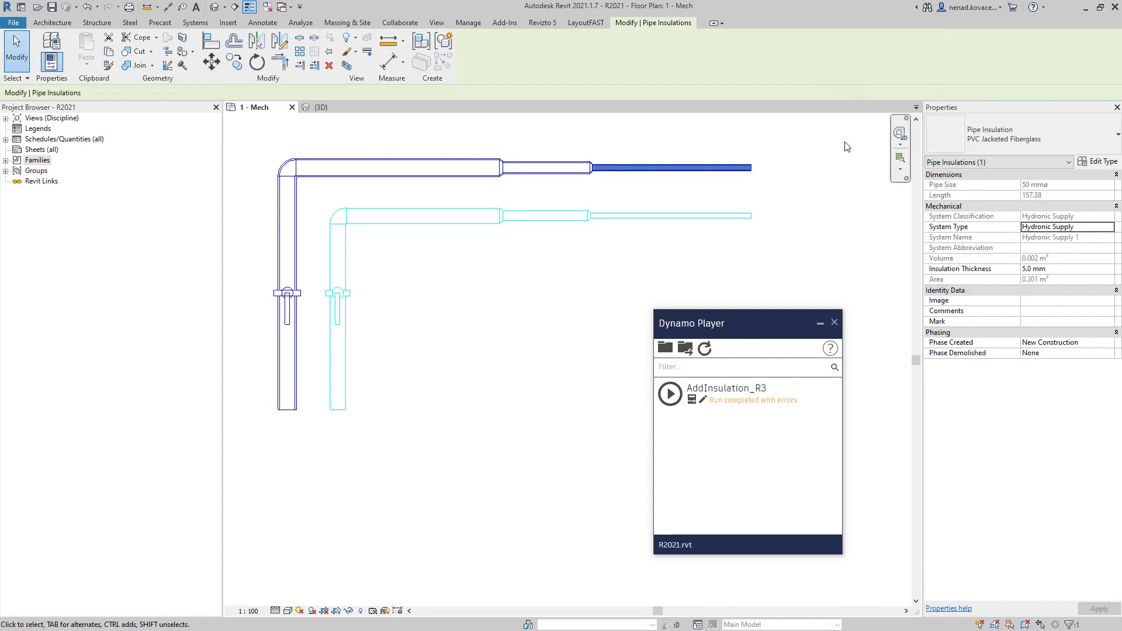
pyautogui.click(636, 257)
# Step: Rerun AddInsulation_R3 choosing Hydronic Return and PVC Jacketed Fiberglass
pyautogui.click(670, 394)
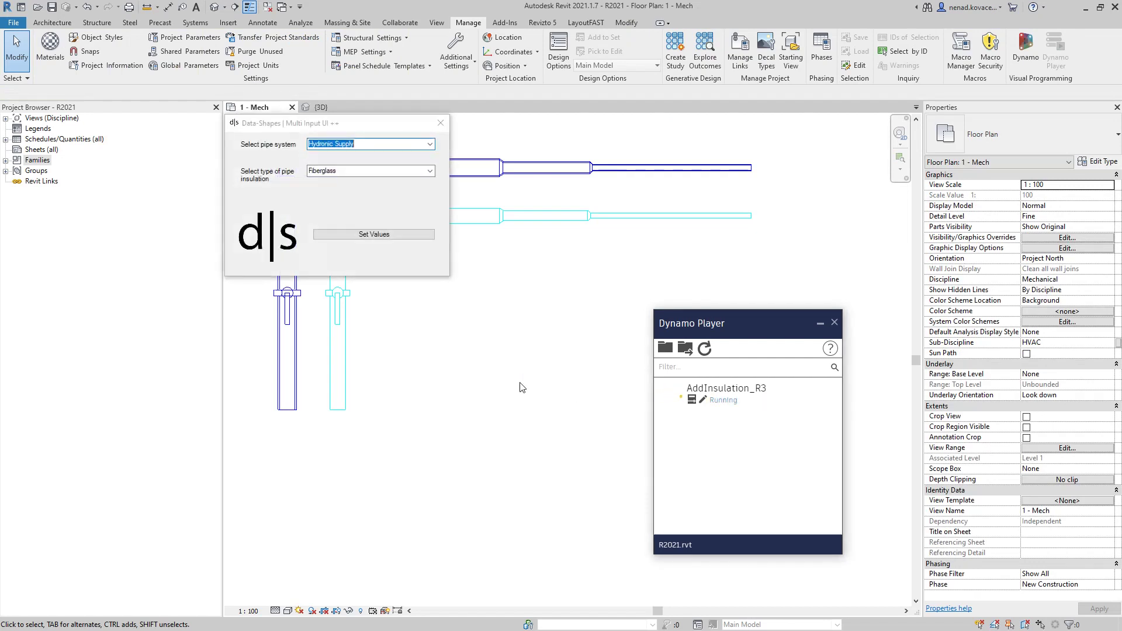
pyautogui.click(430, 144)
pyautogui.click(409, 158)
pyautogui.click(430, 171)
pyautogui.click(375, 190)
pyautogui.click(374, 234)
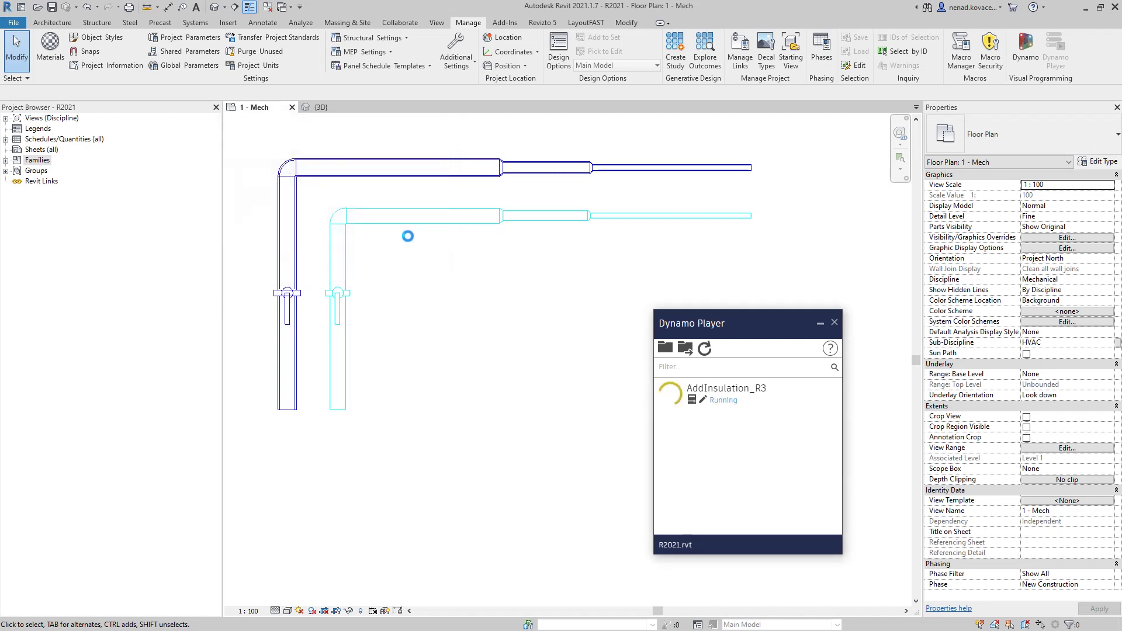
# Step: Enter thicknesses of 7, 9 and 11 mm for the 50, 100 and 150 pipes
pyautogui.write('7')
pyautogui.press('Tab')
pyautogui.write('9')
pyautogui.press('Tab')
pyautogui.write('11')
pyautogui.click(425, 254)
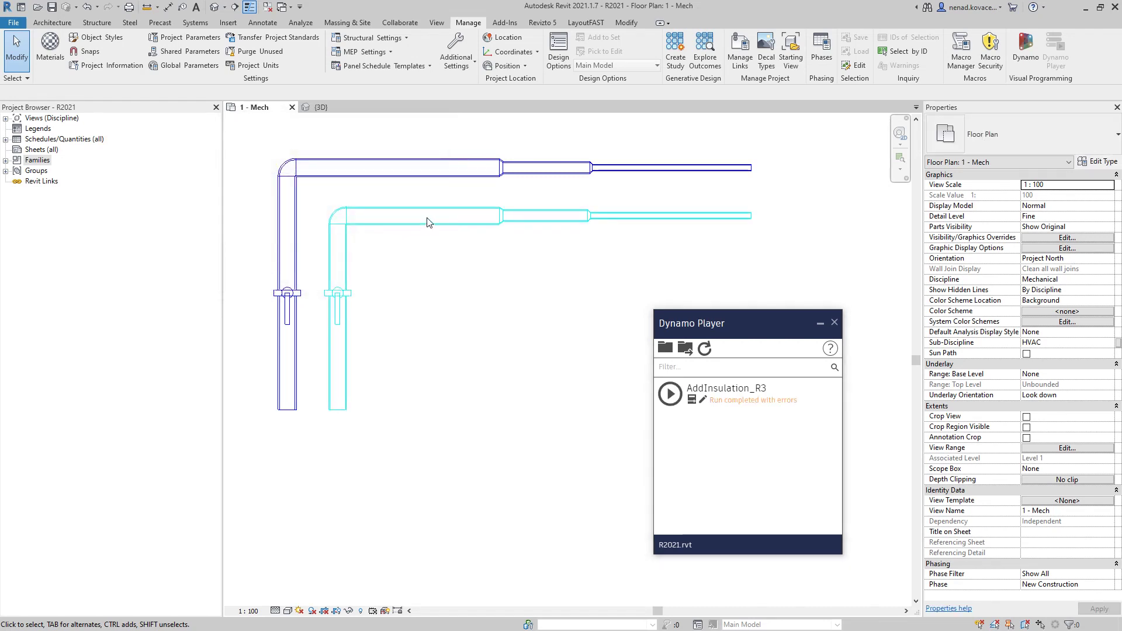
# Step: Check insulation on the 150, 100 and 50 mm return pipes, then window-select all pipes
pyautogui.click(428, 222)
pyautogui.scroll(-3, 1048, 526)
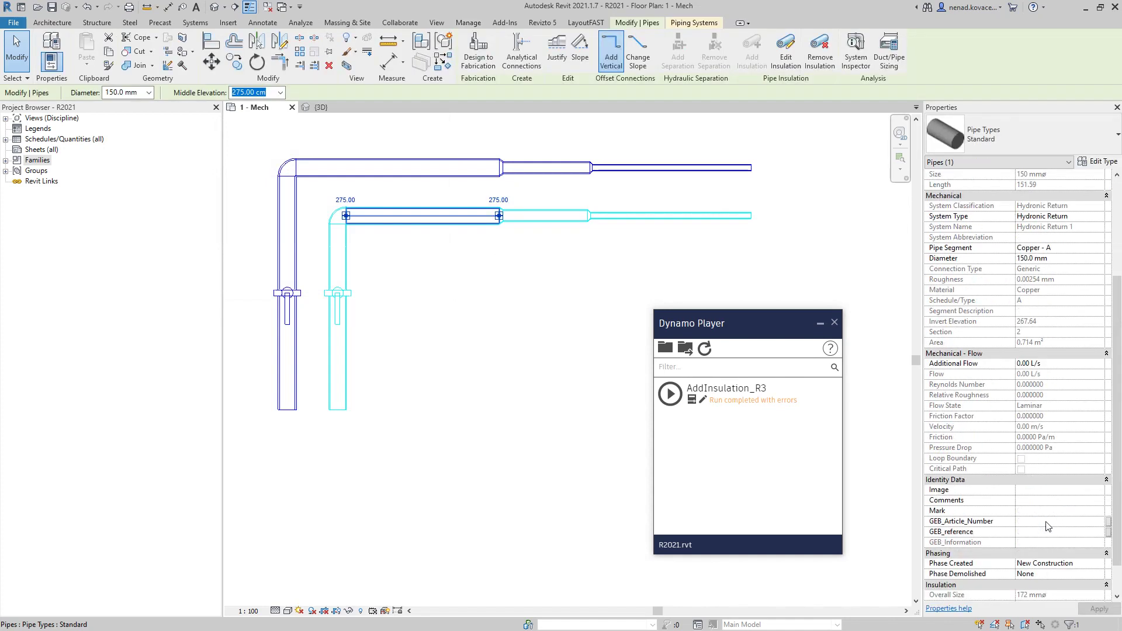
pyautogui.scroll(-1, 1048, 527)
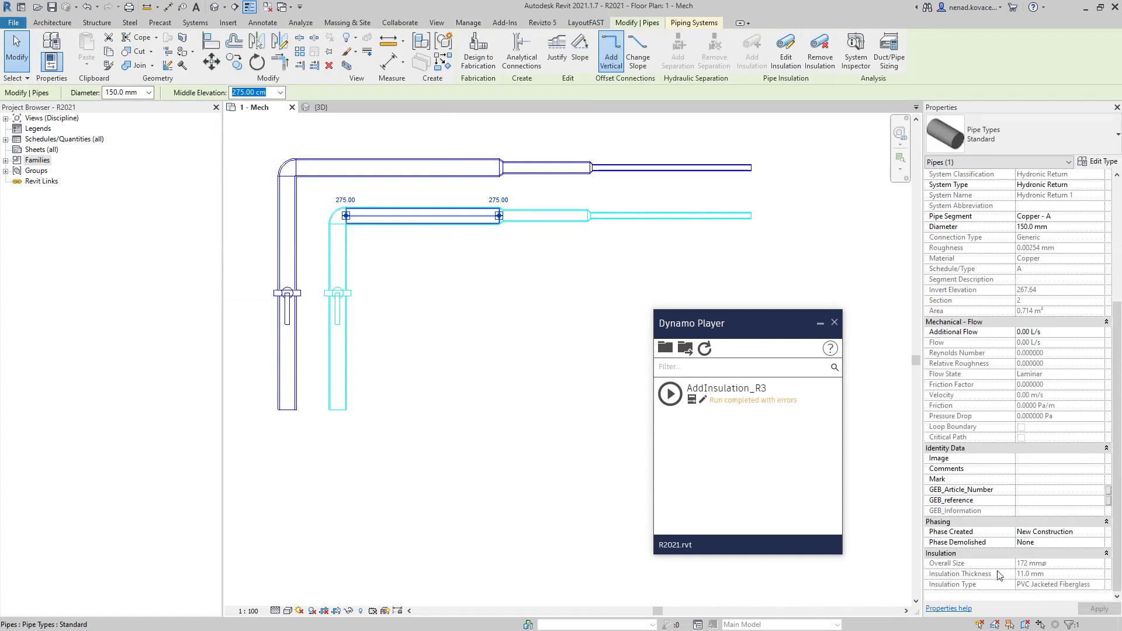
pyautogui.click(545, 217)
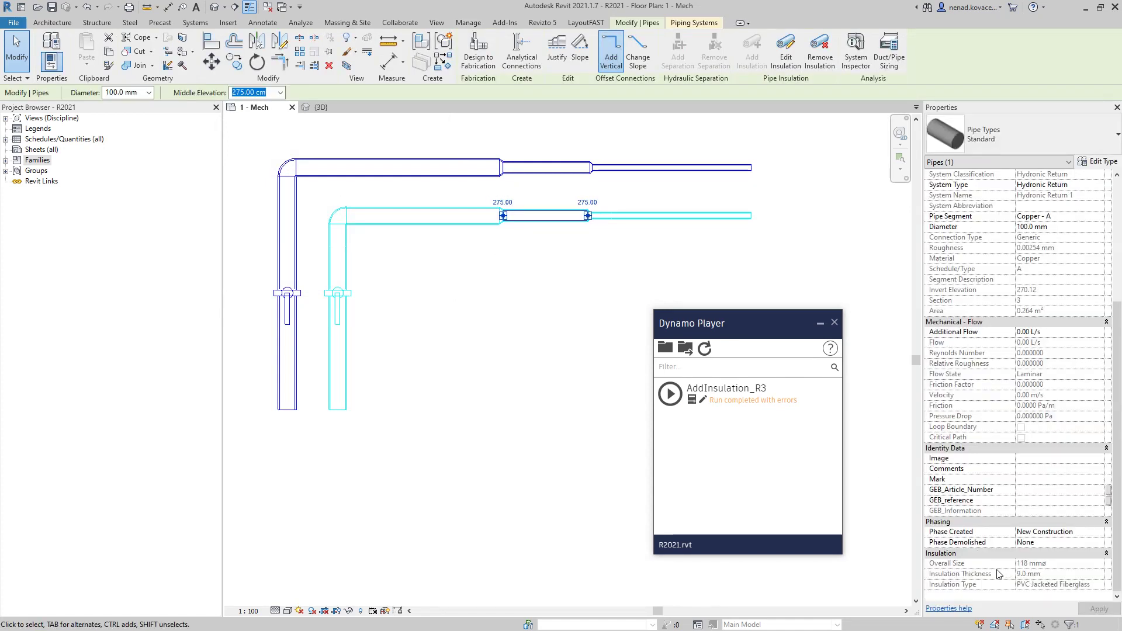
pyautogui.click(620, 218)
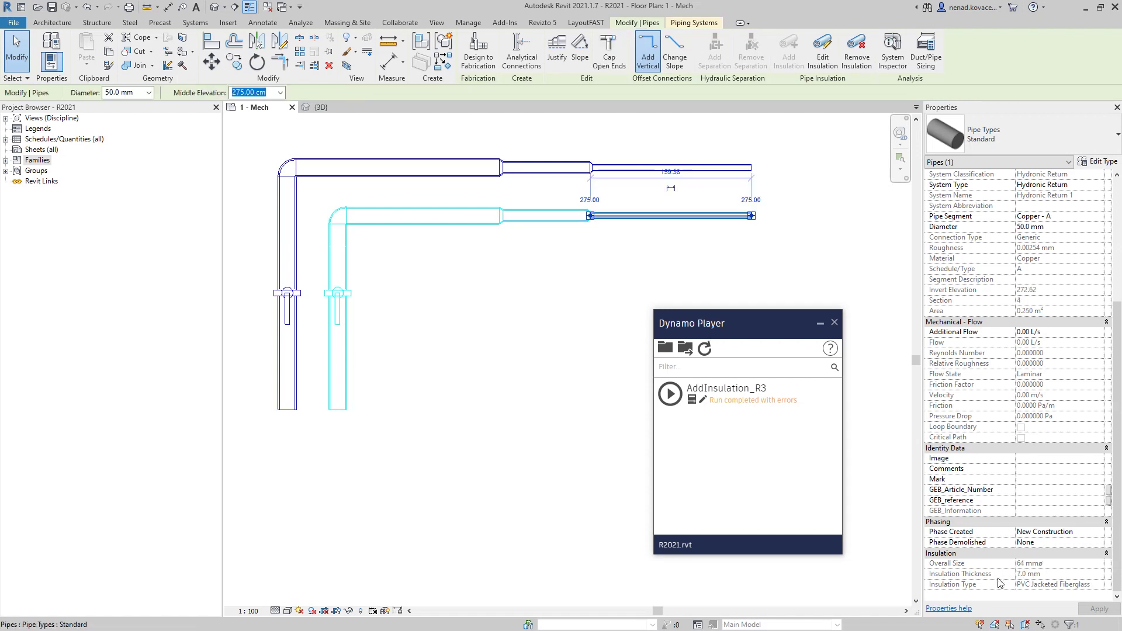
pyautogui.click(509, 301)
pyautogui.scroll(-2, 359, 251)
pyautogui.moveTo(284, 163); pyautogui.dragTo(621, 391)
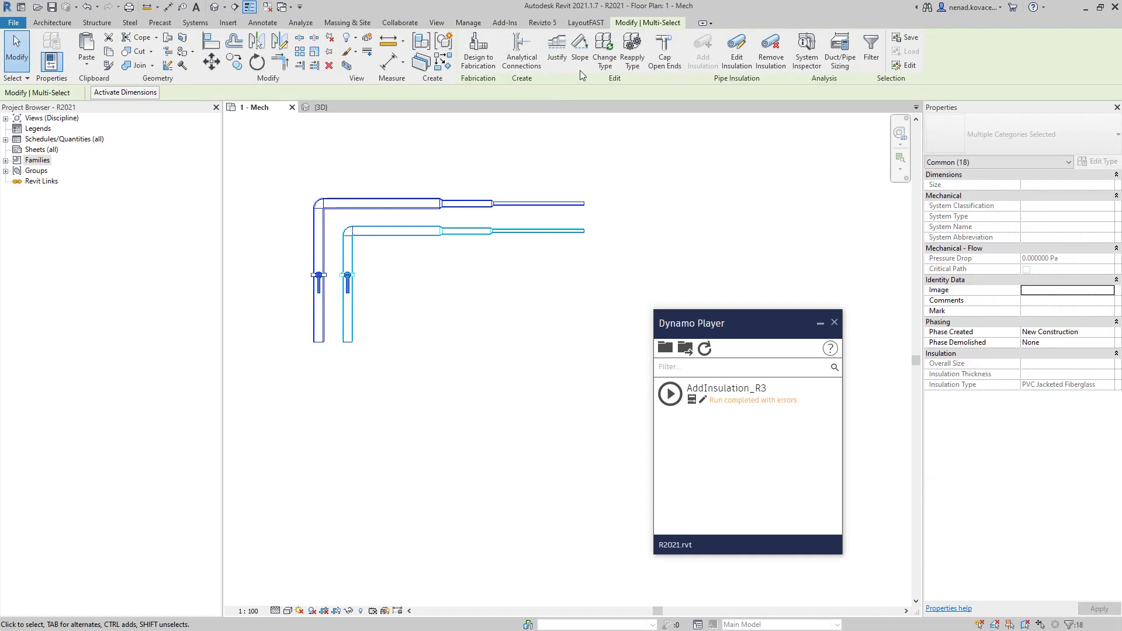
# Step: Remove insulation from all selected pipes and clear the selection
pyautogui.click(768, 57)
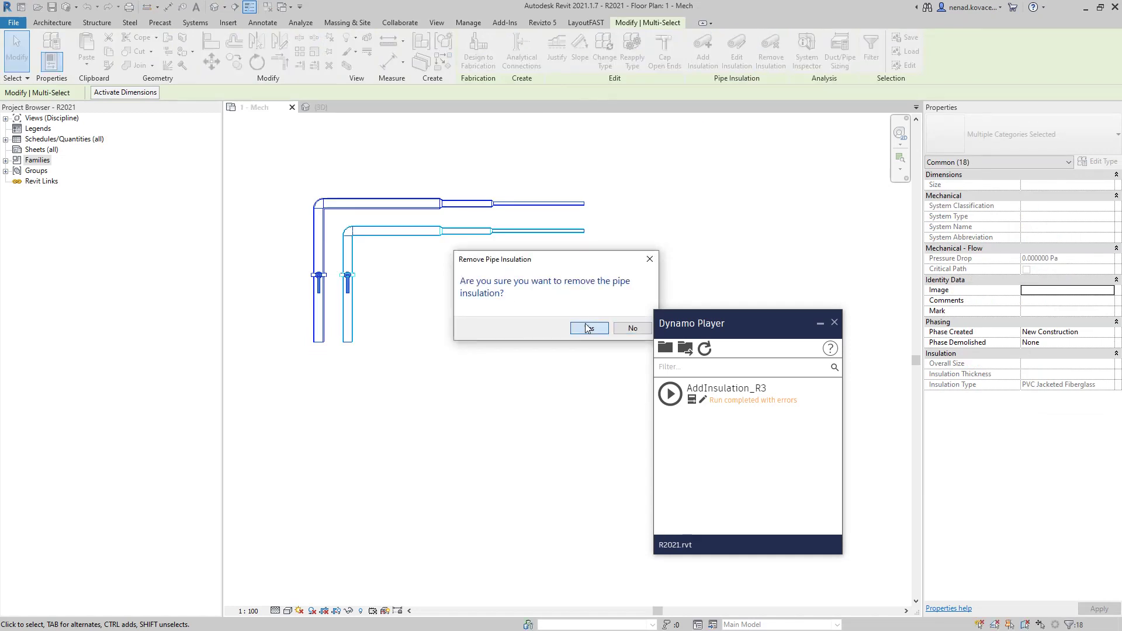
pyautogui.press('Return')
pyautogui.scroll(2, 412, 272)
pyautogui.click(412, 270)
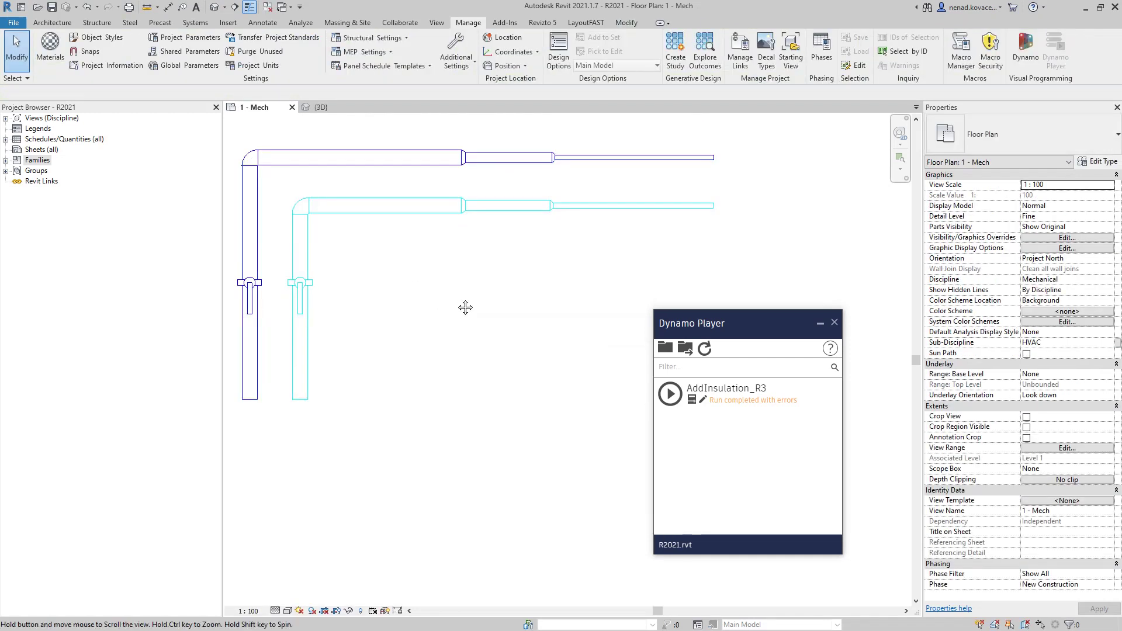
# Step: Set the project Length unit to Decimeters and start AddInsulation_R3 again
pyautogui.press('u')
pyautogui.press('n')
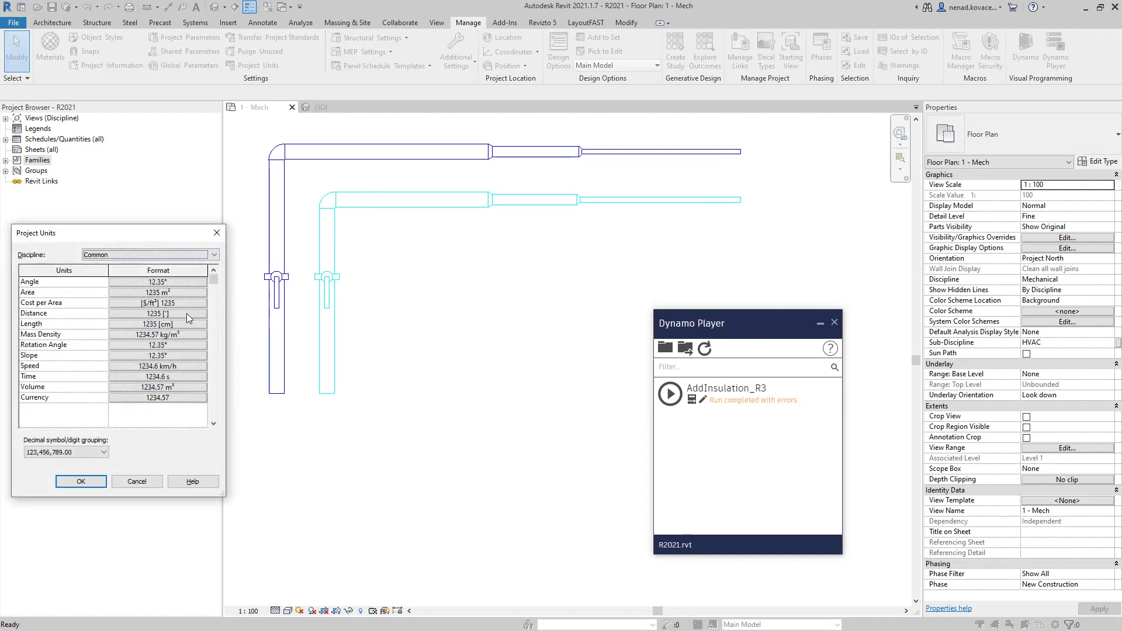
pyautogui.click(187, 325)
pyautogui.click(416, 244)
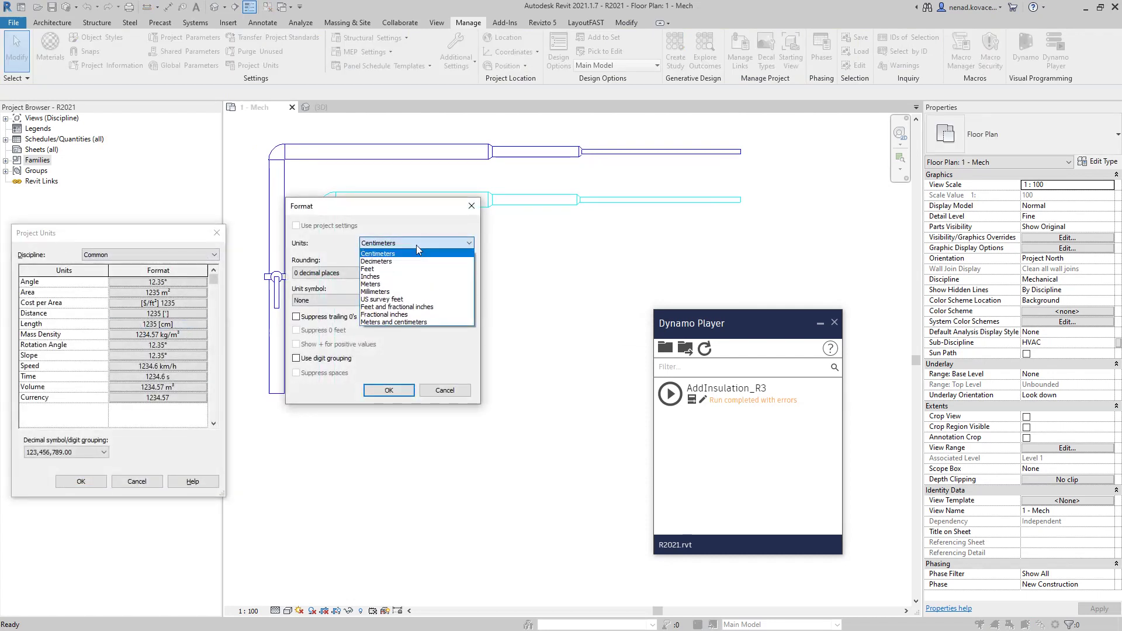
pyautogui.click(417, 261)
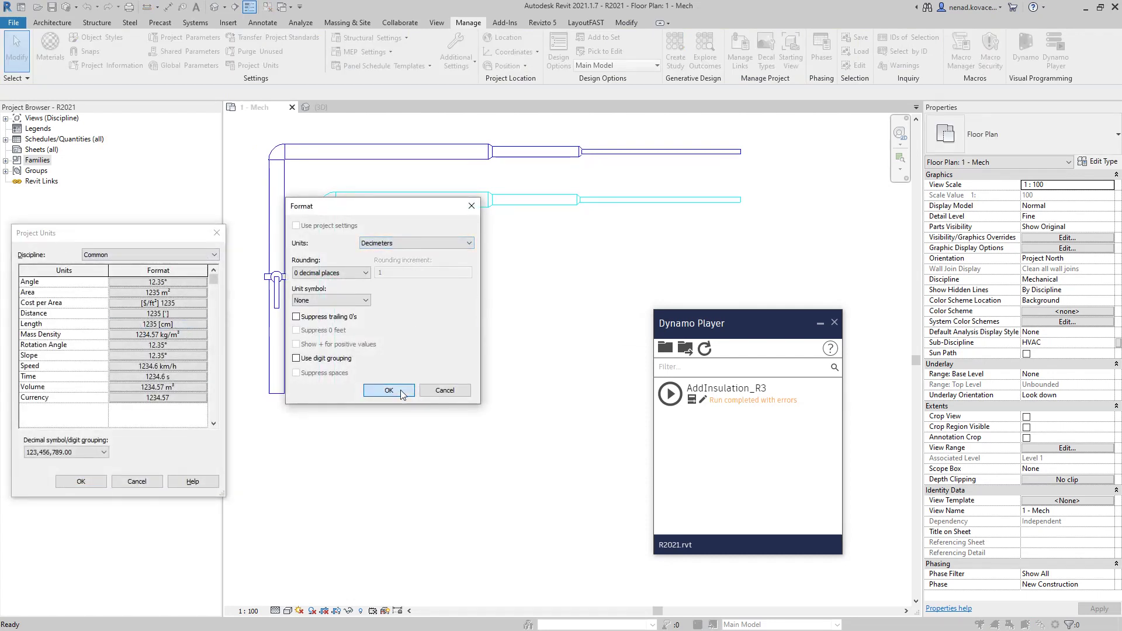
pyautogui.click(389, 390)
pyautogui.click(80, 481)
pyautogui.click(670, 394)
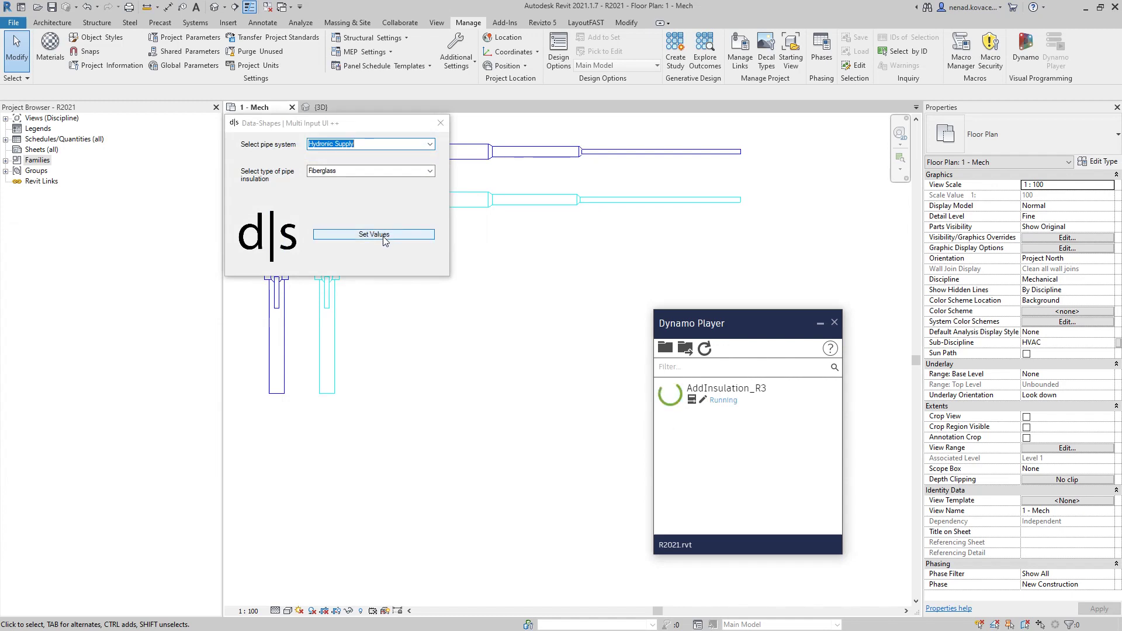
pyautogui.click(374, 235)
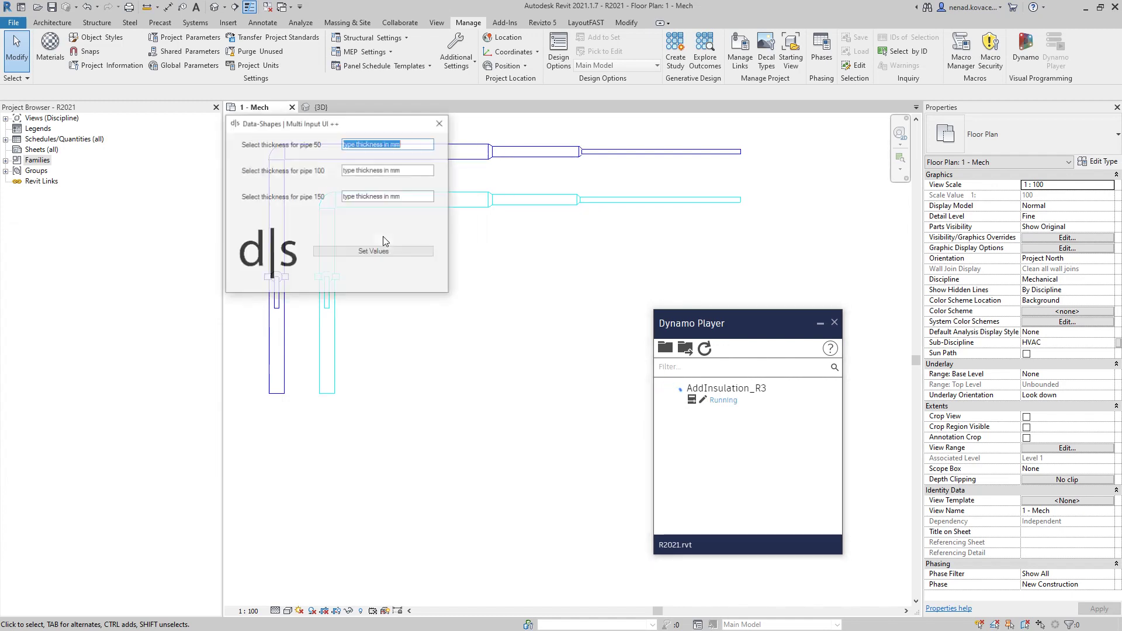
pyautogui.write('6')
pyautogui.press('Tab')
pyautogui.write('9')
pyautogui.press('Tab')
pyautogui.write('12')
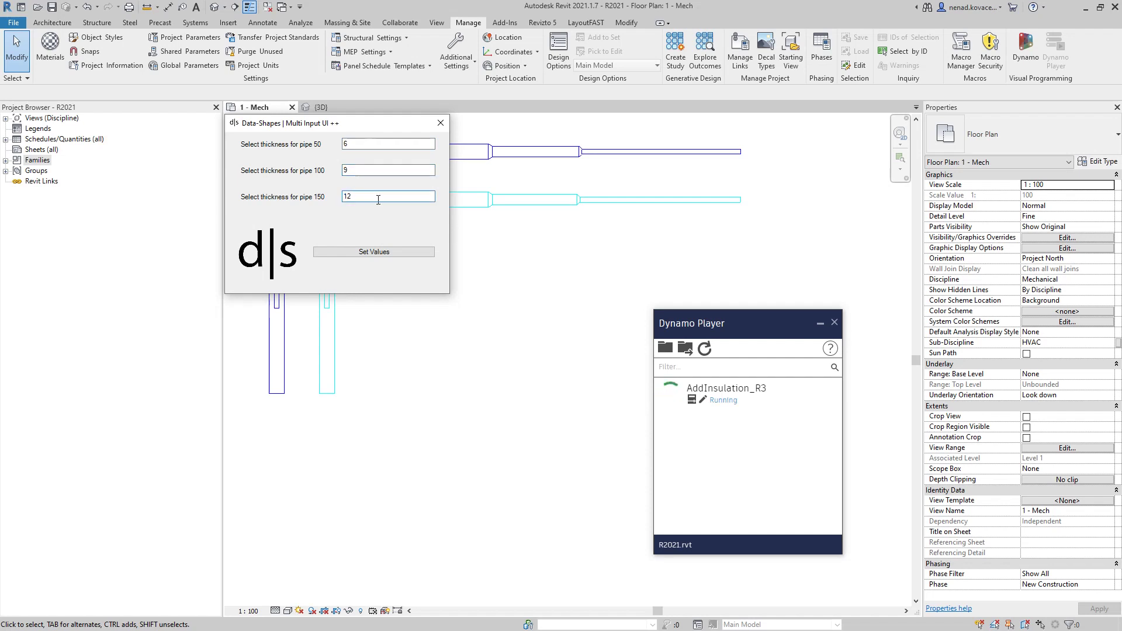
pyautogui.click(387, 251)
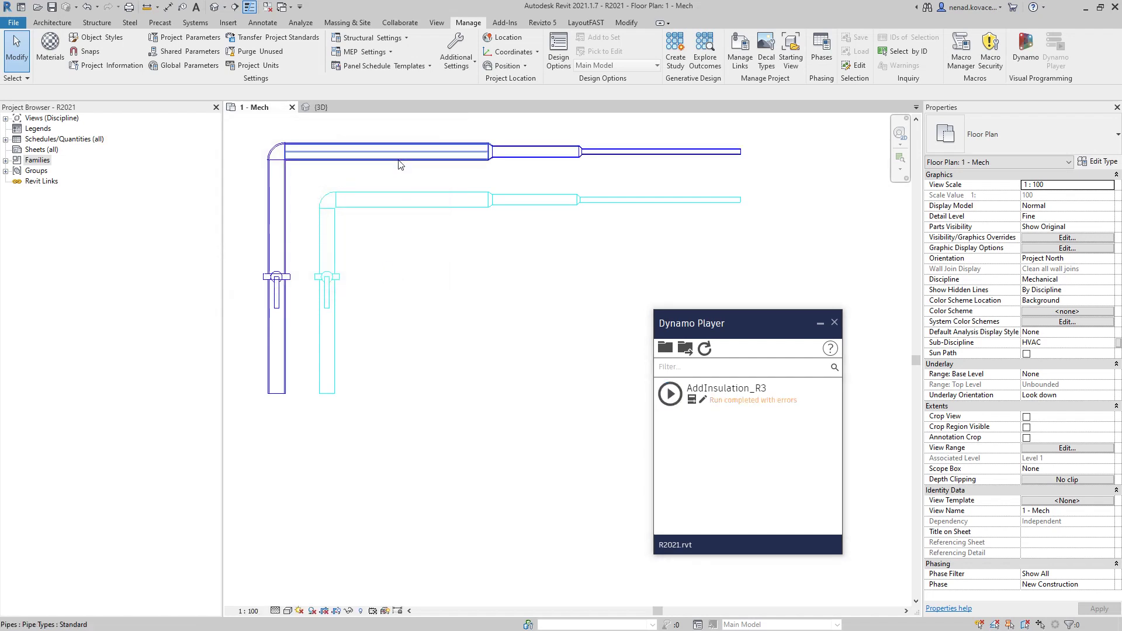
pyautogui.click(420, 164)
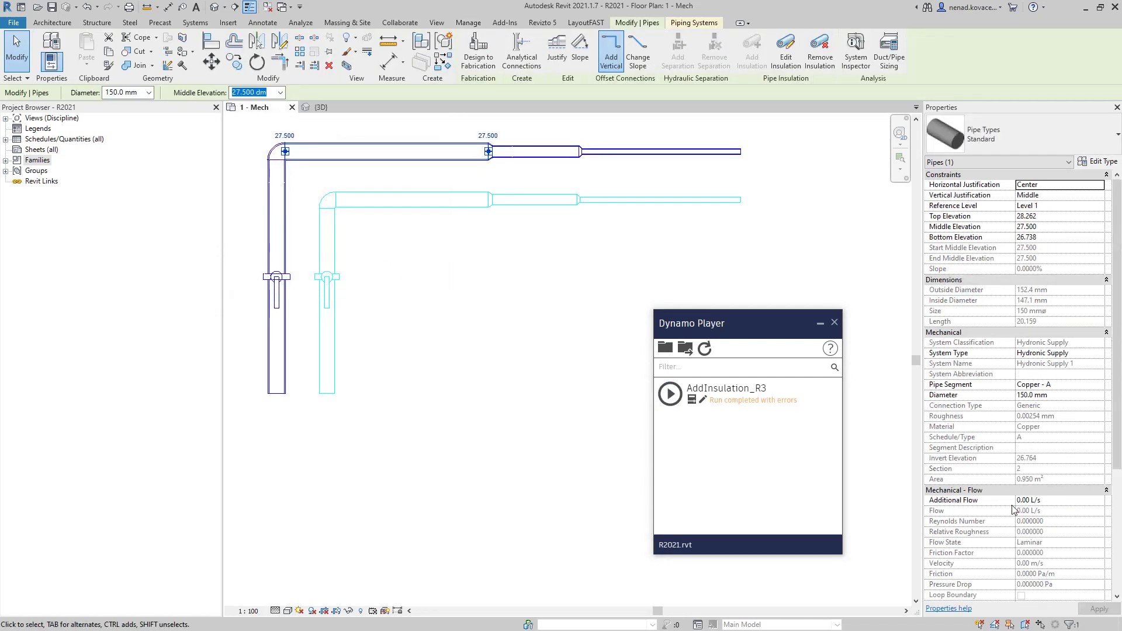
pyautogui.scroll(-5, 1024, 573)
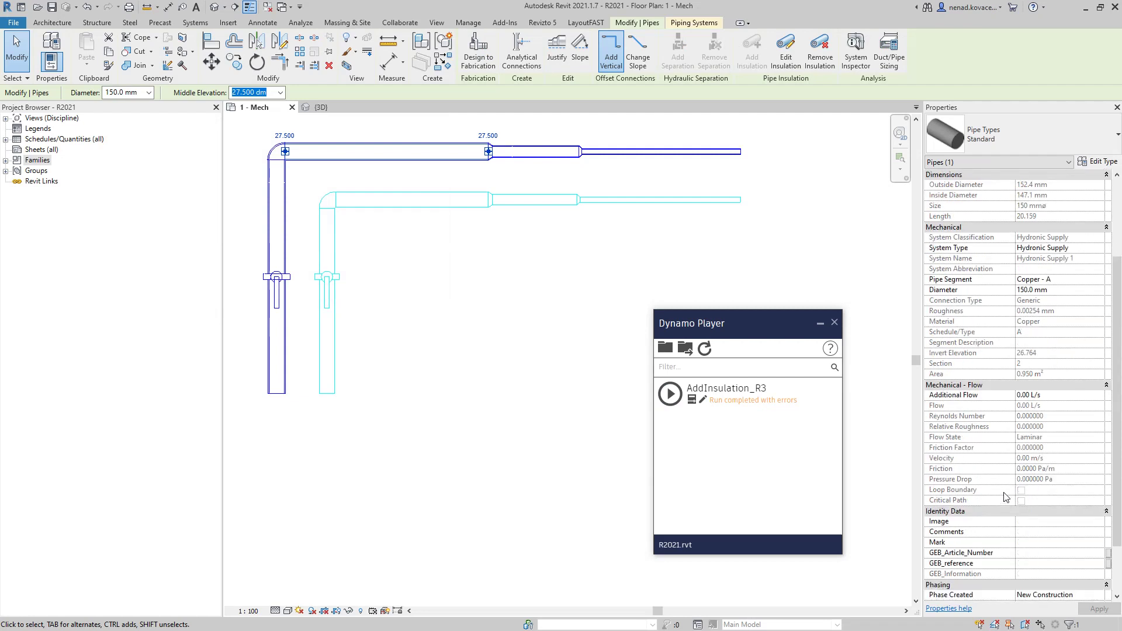
pyautogui.click(542, 155)
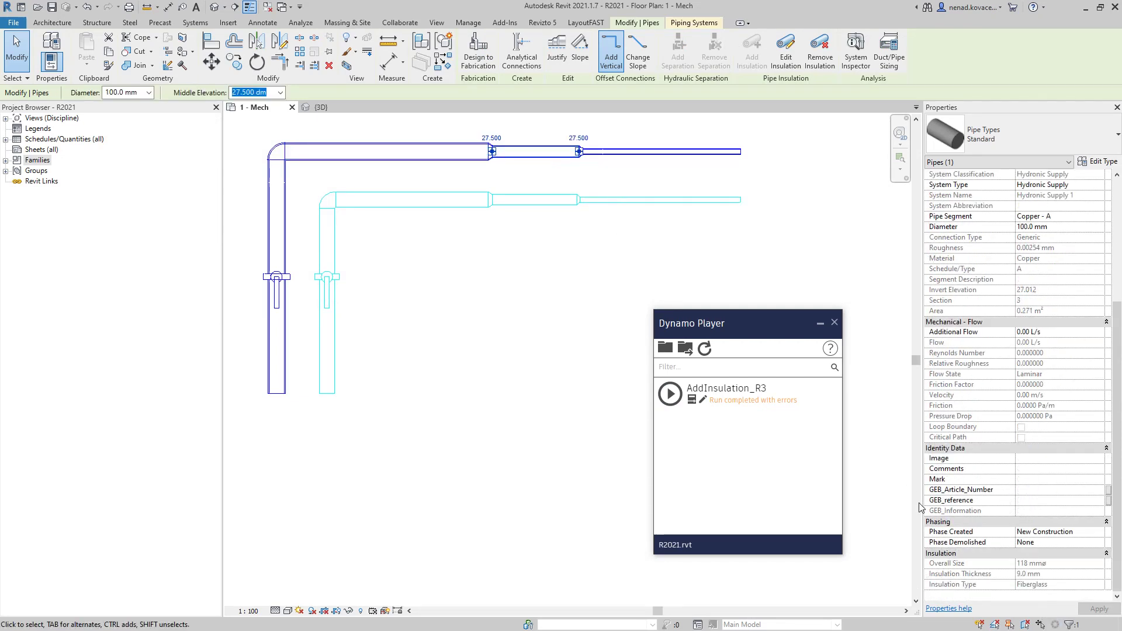
pyautogui.click(605, 152)
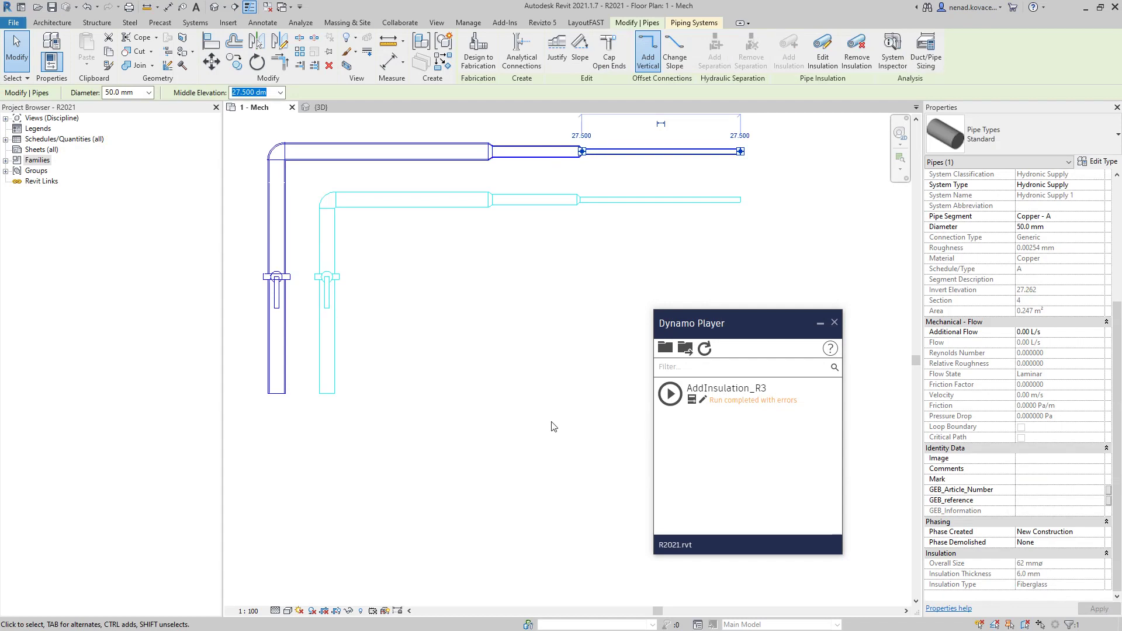
pyautogui.click(468, 379)
pyautogui.press('u')
pyautogui.press('n')
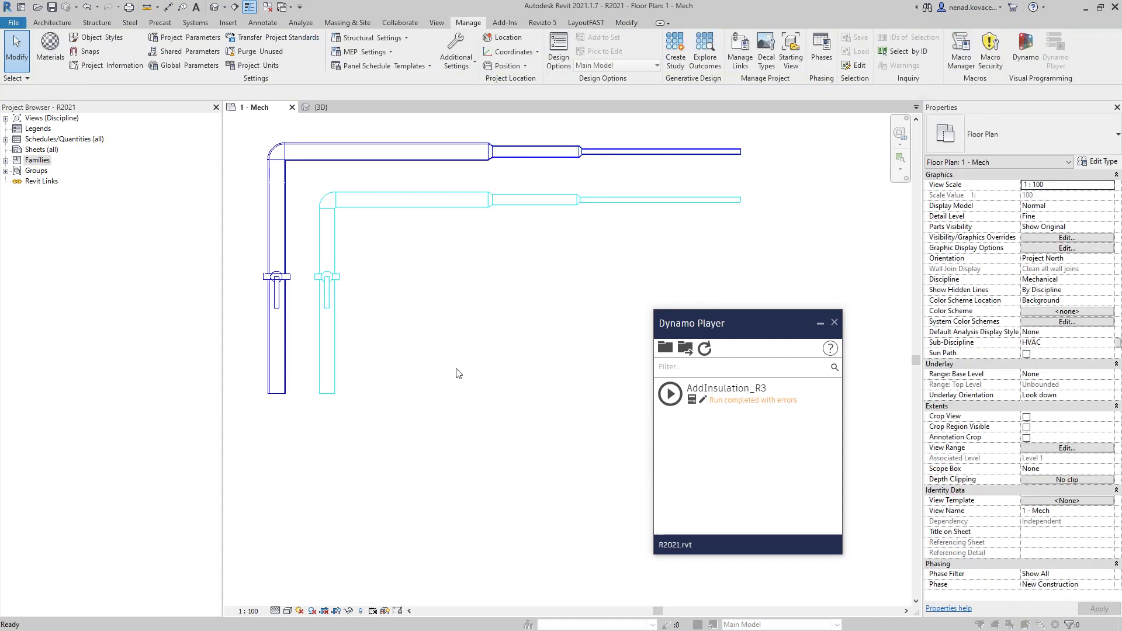
# Step: Set the project Length unit format to Meters and centimeters
pyautogui.click(193, 321)
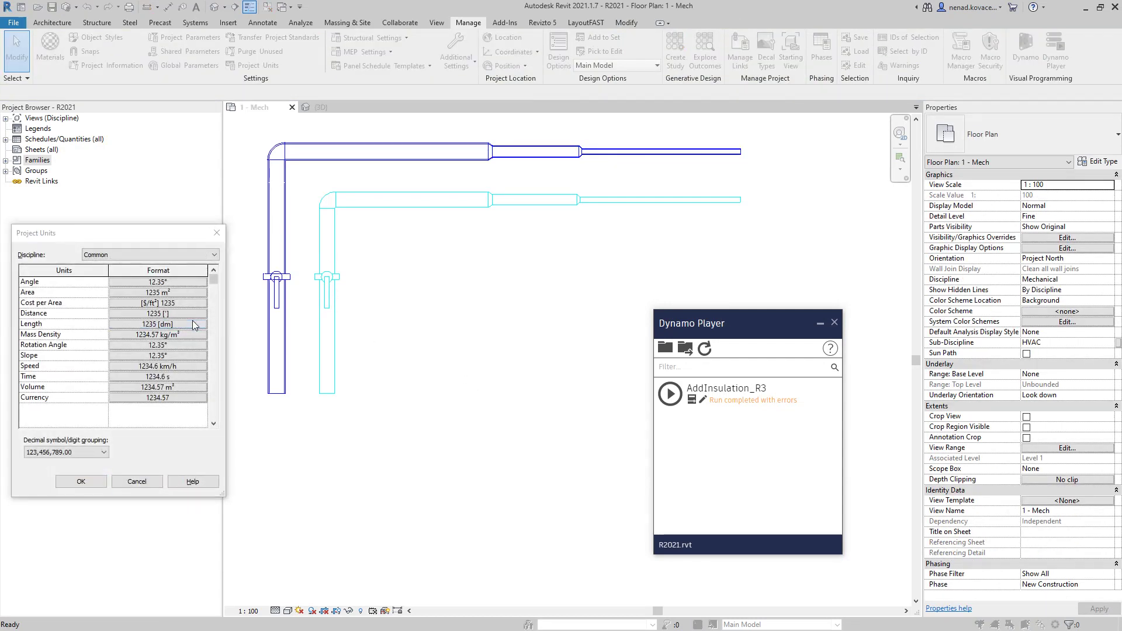
pyautogui.click(440, 244)
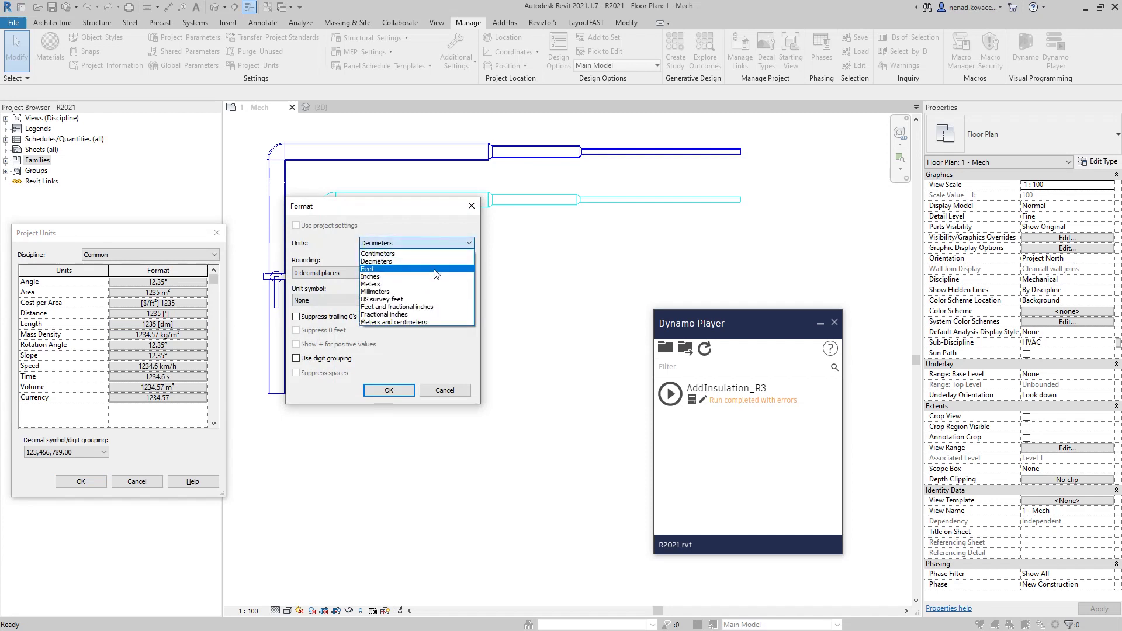
pyautogui.click(427, 322)
pyautogui.click(387, 393)
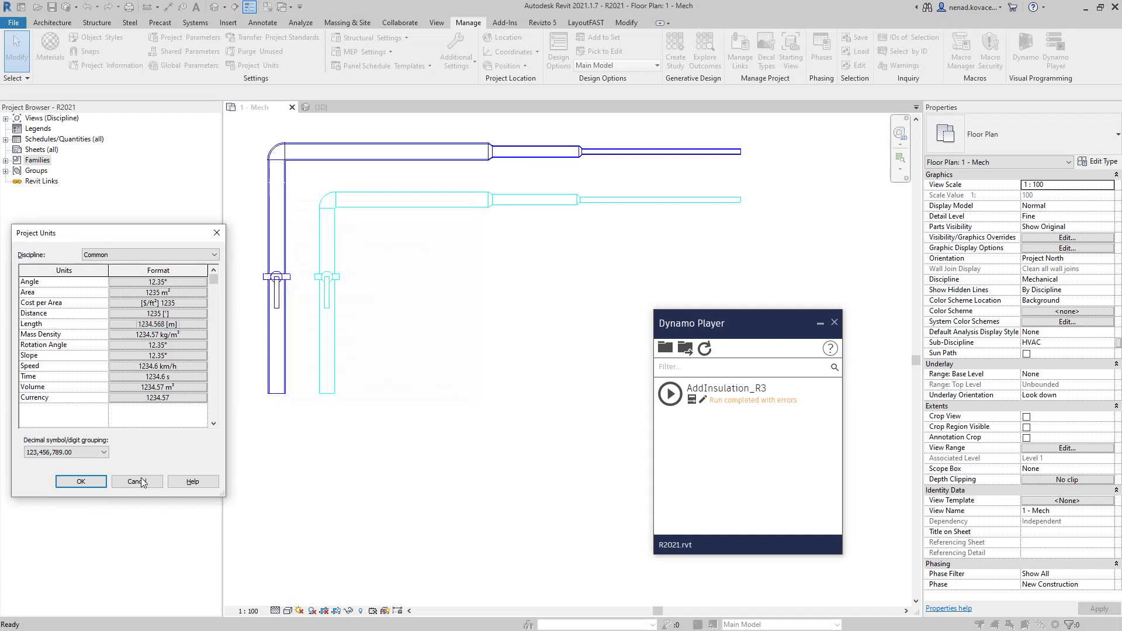
pyautogui.click(100, 484)
# Step: Run AddInsulation_R3 for Hydronic Return with Fiberglass, entering thicknesses from 5 to 15
pyautogui.click(670, 393)
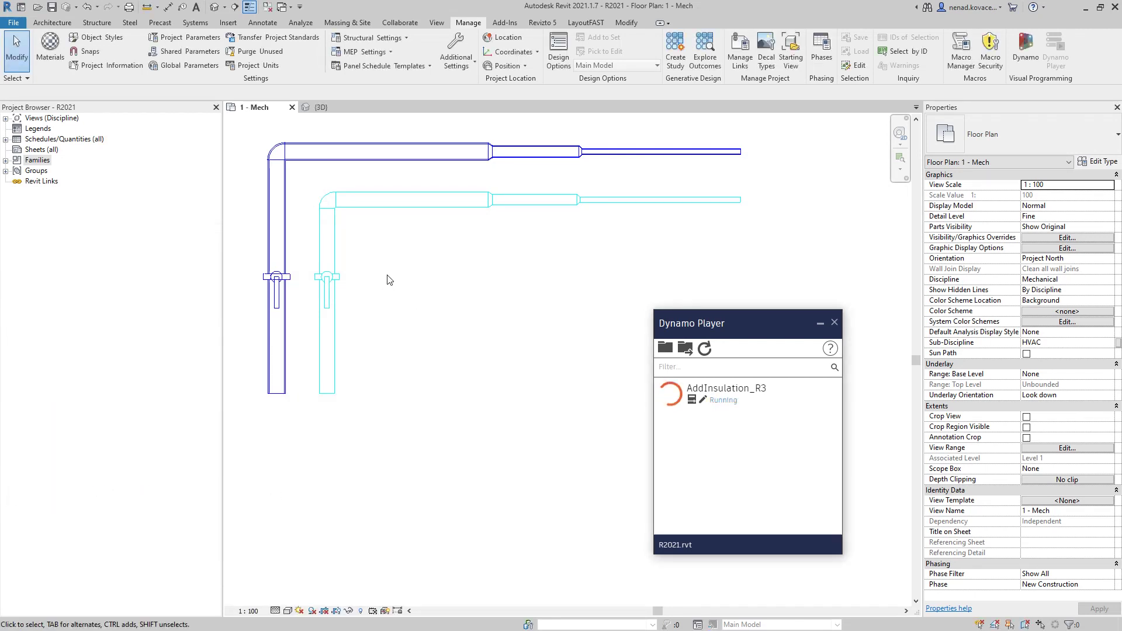
pyautogui.click(430, 144)
pyautogui.click(386, 153)
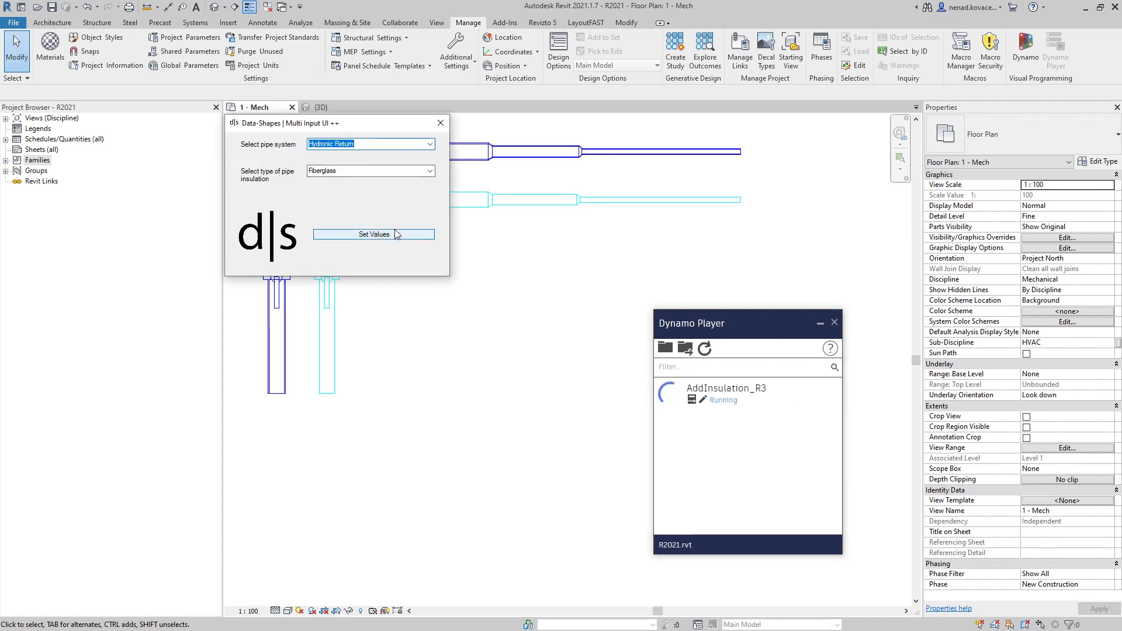
pyautogui.click(374, 234)
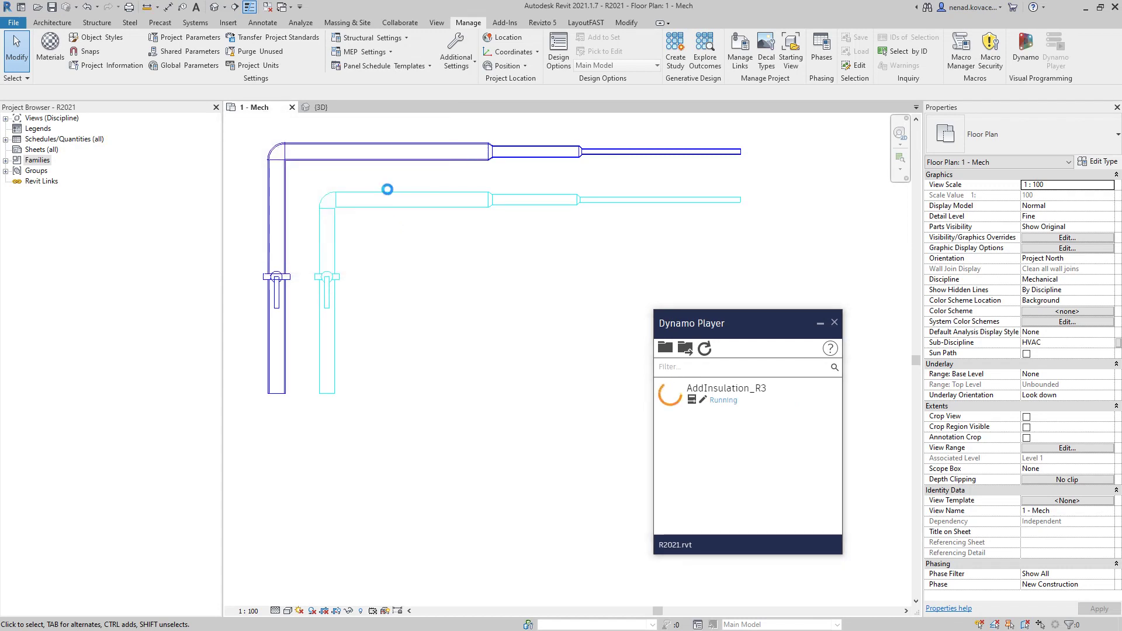
pyautogui.write('5')
pyautogui.press('Tab')
pyautogui.write('1')
pyautogui.press('Tab')
pyautogui.write('15')
pyautogui.click(372, 252)
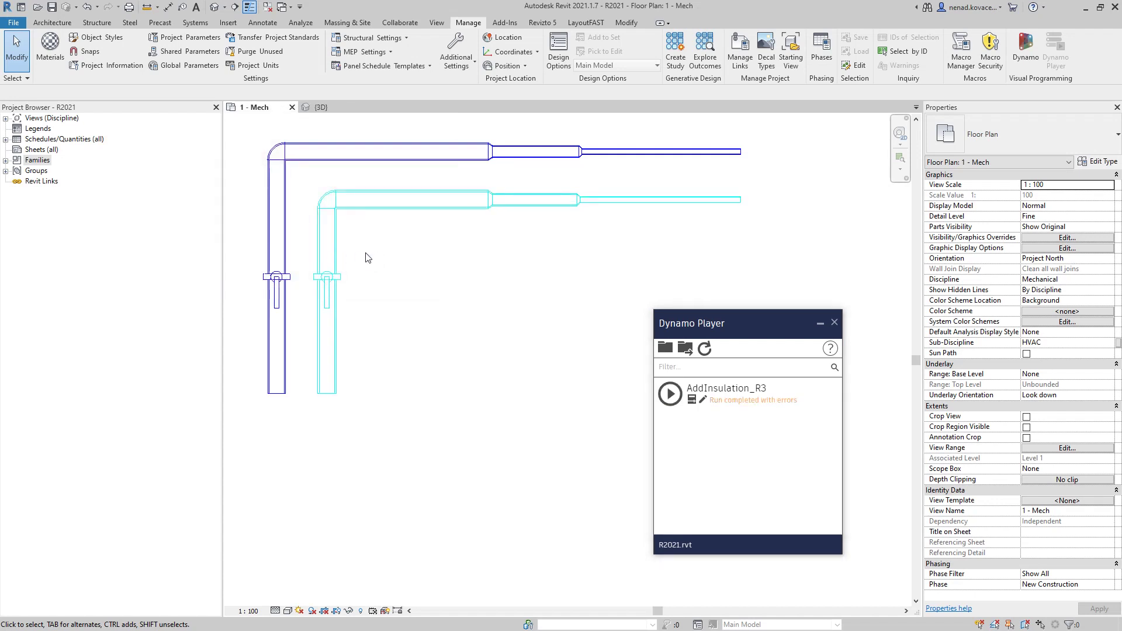
# Step: Check insulation on the vertical, middle and 50 mm return pipes, then close Dynamo Player
pyautogui.click(337, 253)
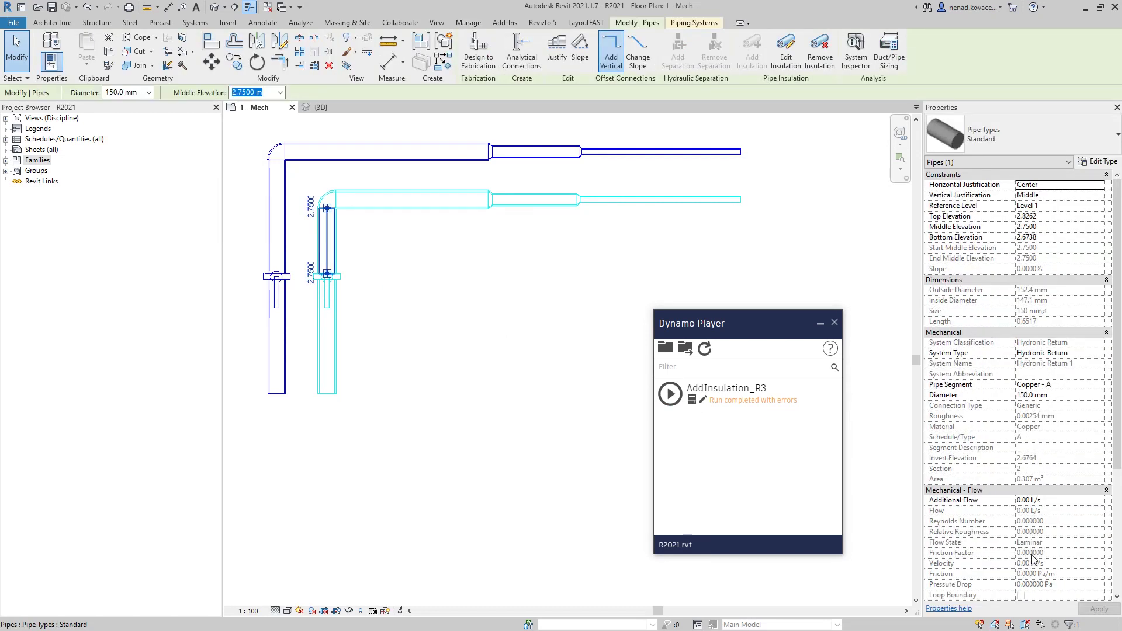
pyautogui.scroll(-3, 1036, 549)
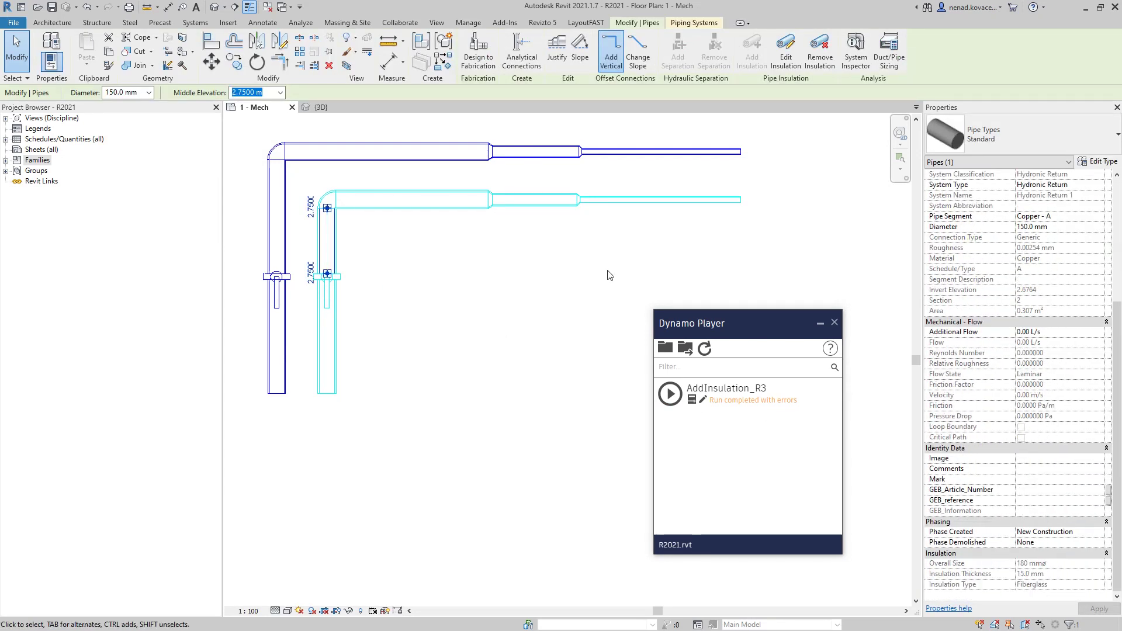
pyautogui.click(547, 200)
pyautogui.click(629, 201)
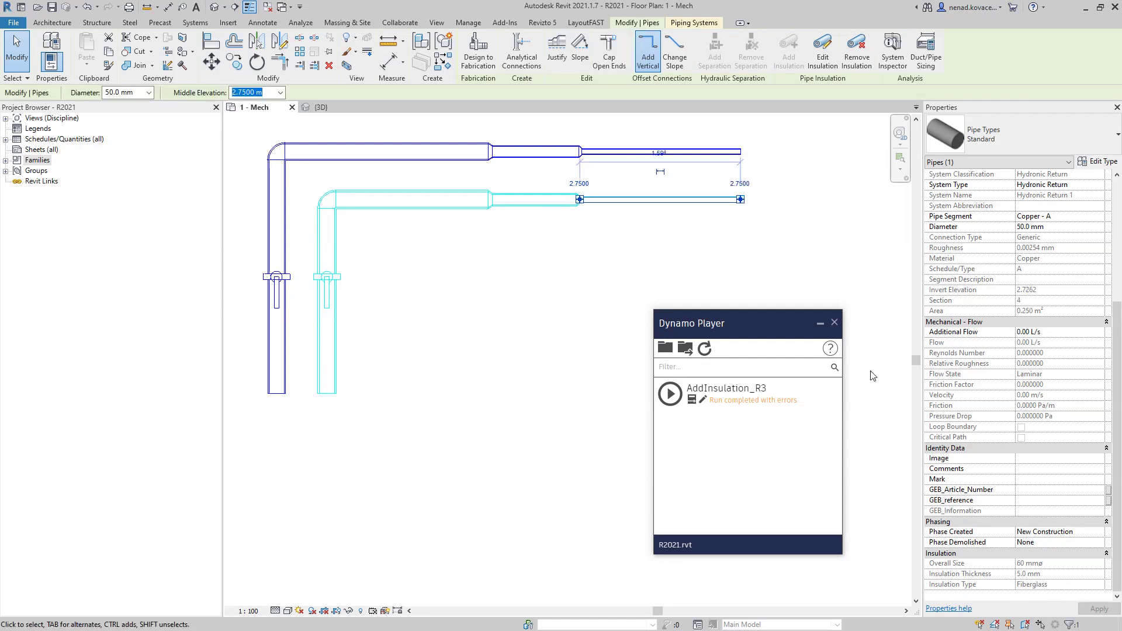
pyautogui.press('Escape')
pyautogui.click(834, 323)
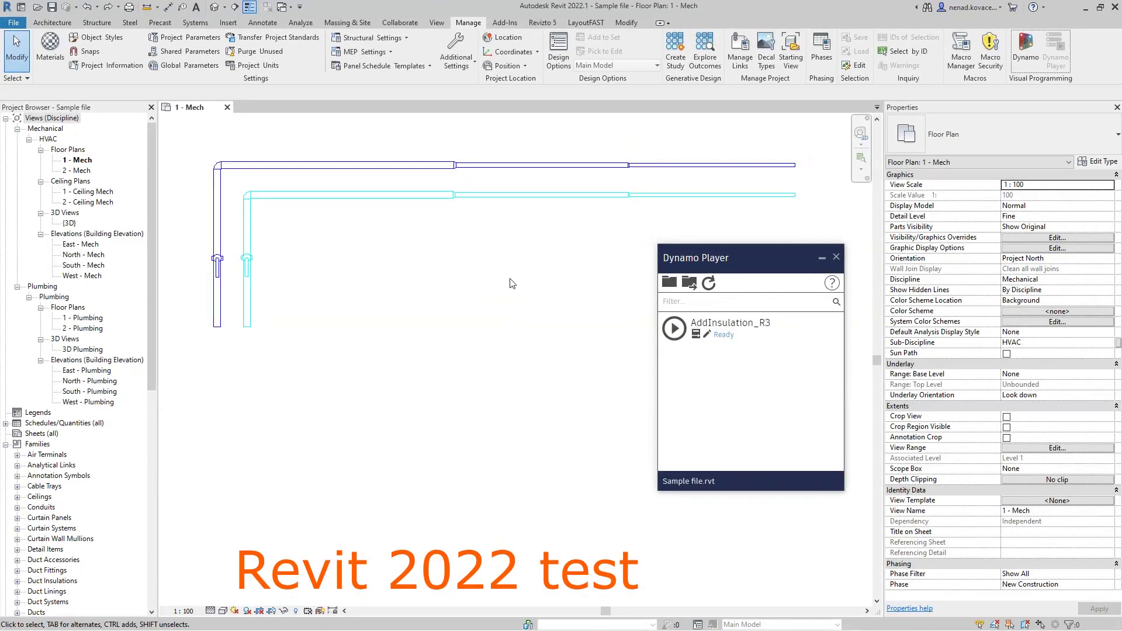
# Step: Confirm Project Units with the Length format left in meters
pyautogui.press('u')
pyautogui.press('n')
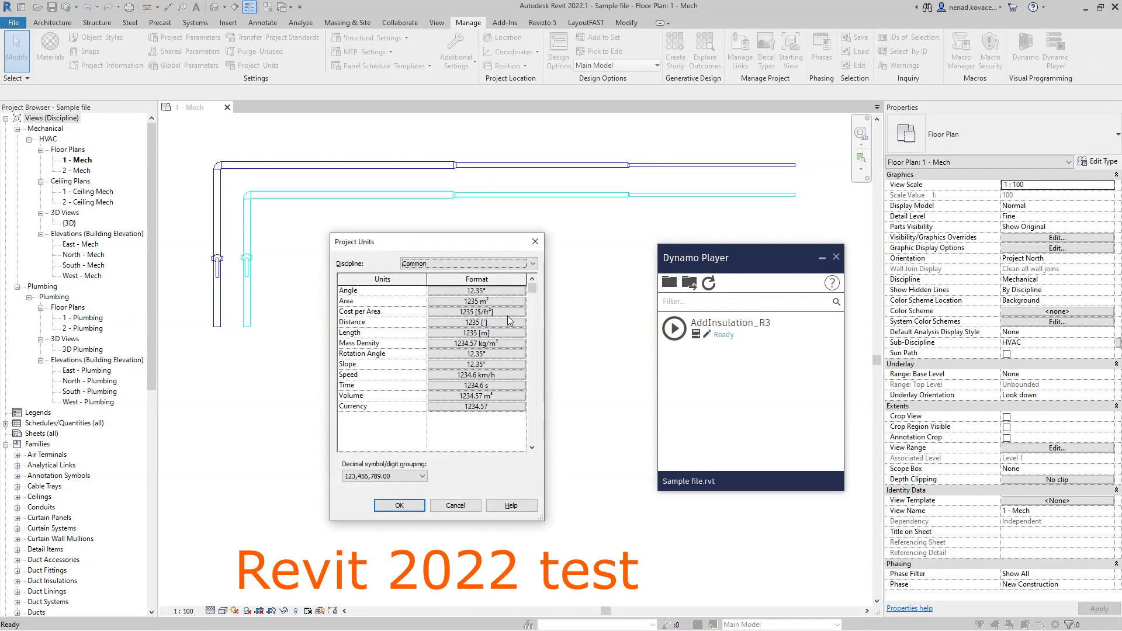
pyautogui.click(500, 332)
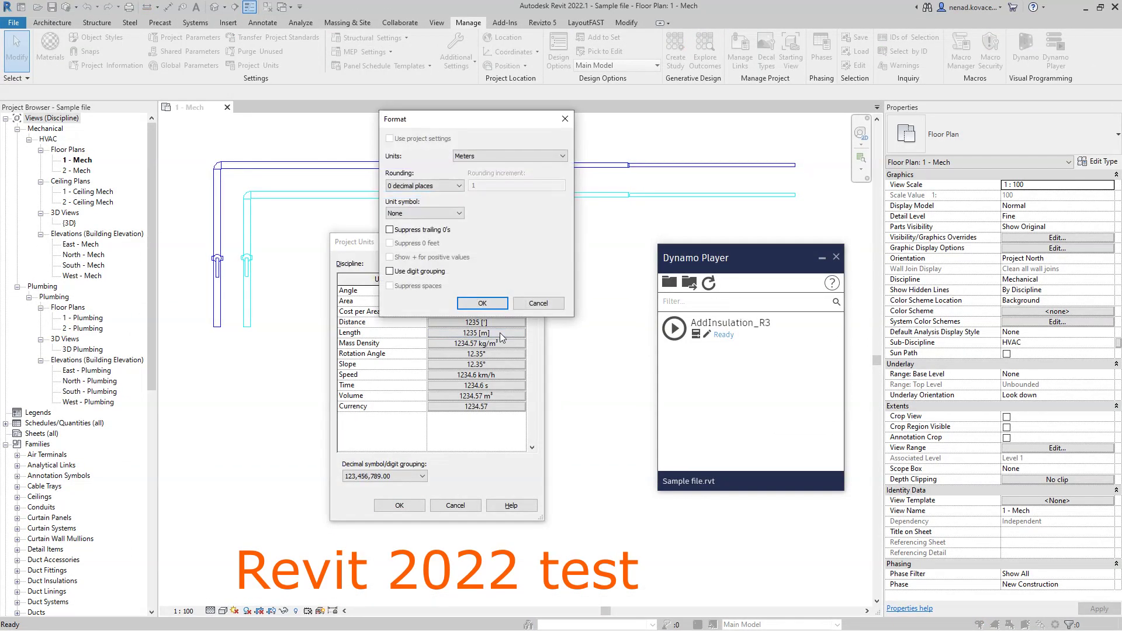
pyautogui.click(538, 303)
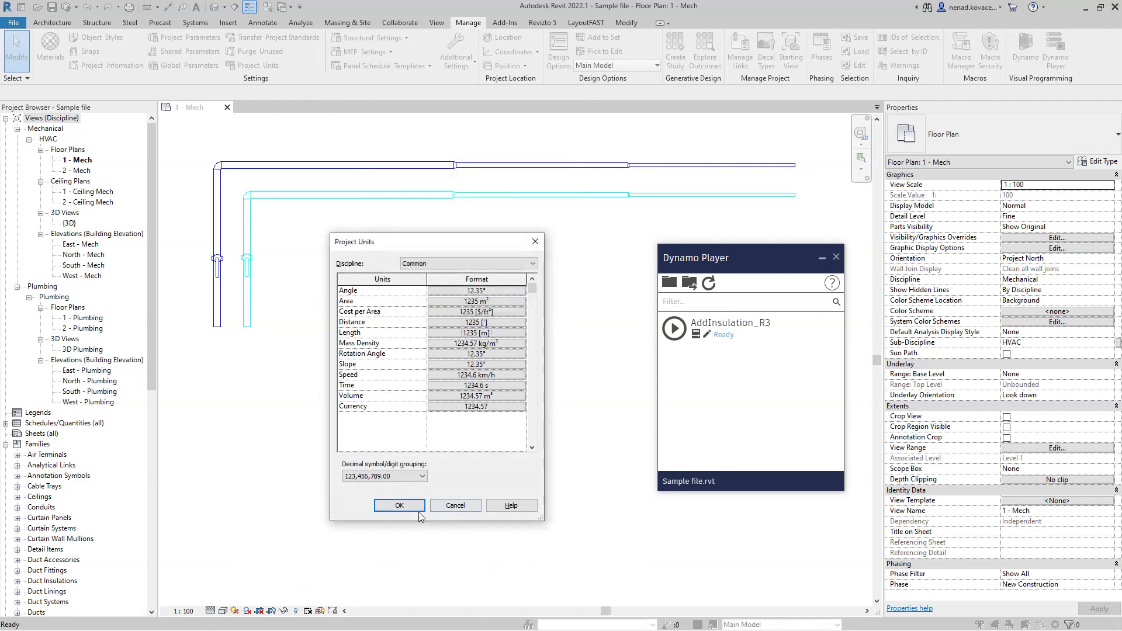
pyautogui.click(399, 505)
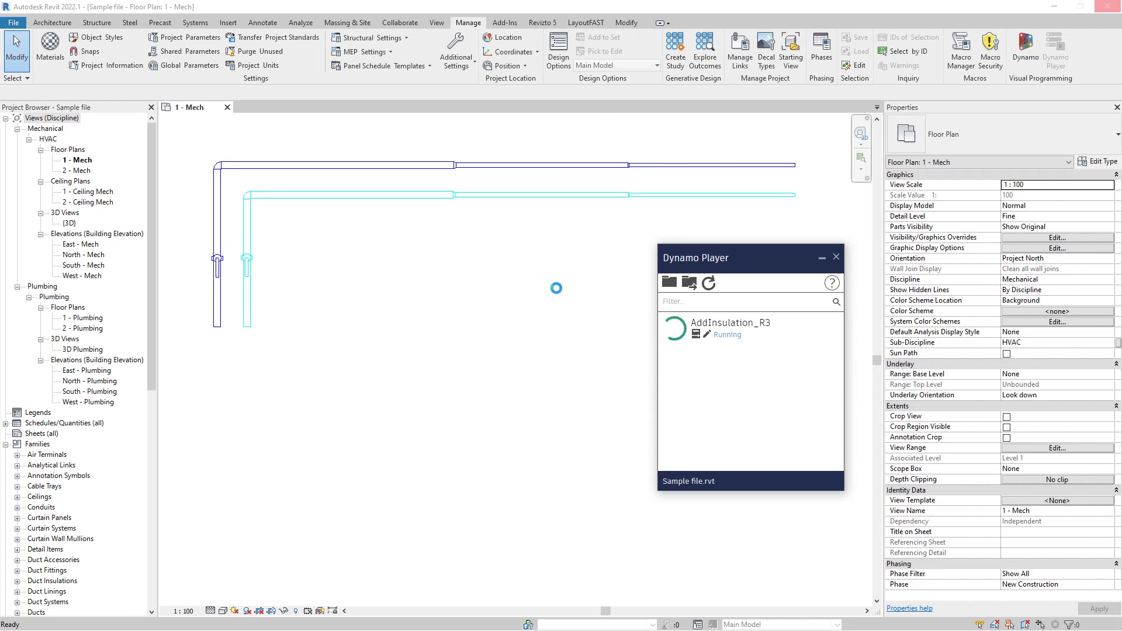
# Step: Keep Hydronic Supply with Fiberglass and apply 5, 10 and 15 mm thicknesses
pyautogui.click(354, 233)
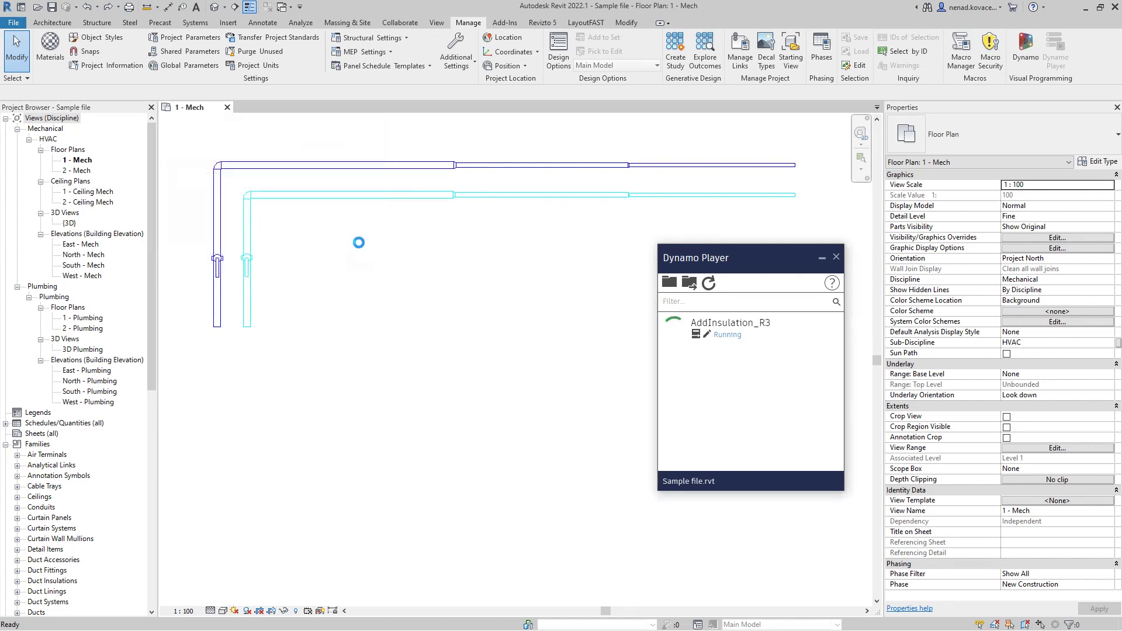
pyautogui.write('5')
pyautogui.press('Tab')
pyautogui.write('10')
pyautogui.press('Tab')
pyautogui.write('15')
pyautogui.click(348, 251)
# Step: Inspect the insulation on the 65 mm and 50 mm supply pipes
pyautogui.scroll(4, 440, 171)
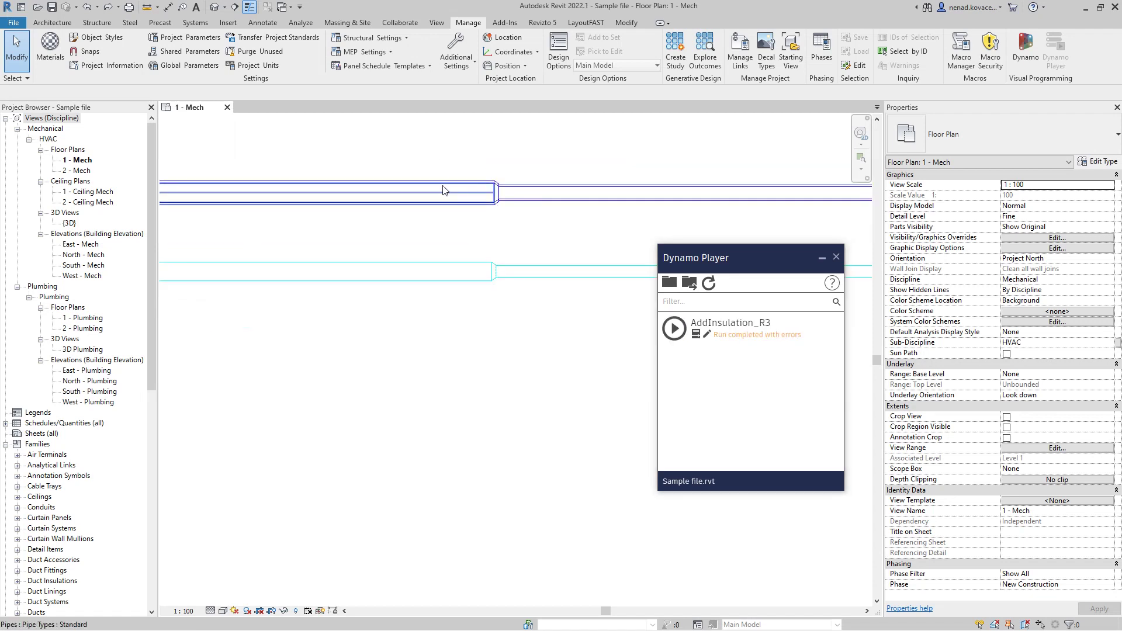
pyautogui.scroll(-3, 961, 398)
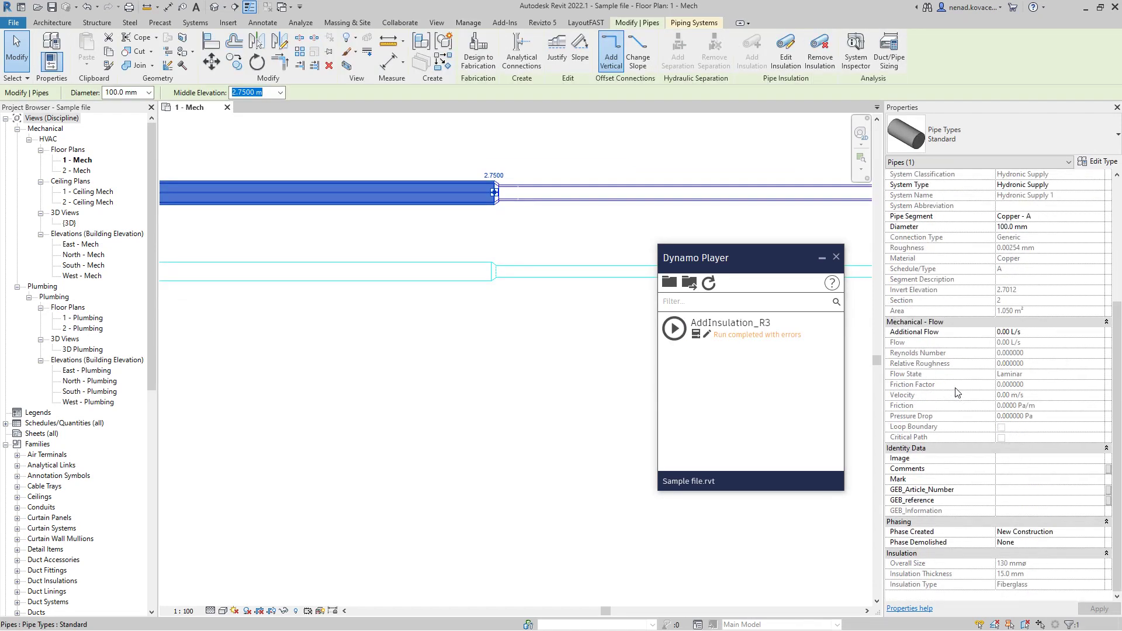
pyautogui.click(710, 201)
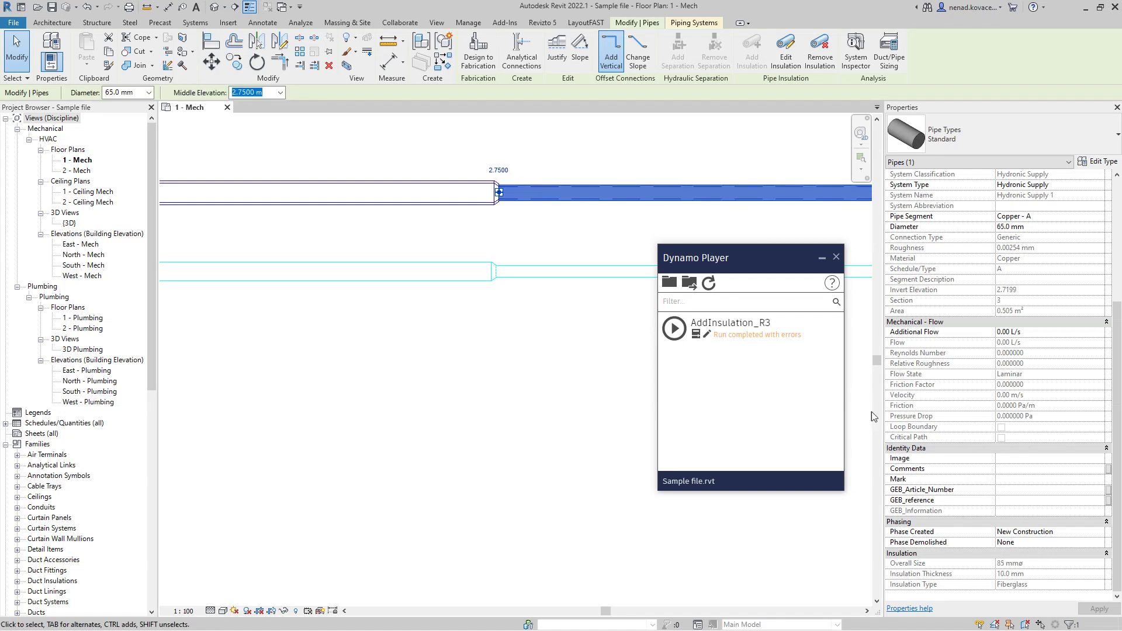
pyautogui.scroll(-2, 522, 296)
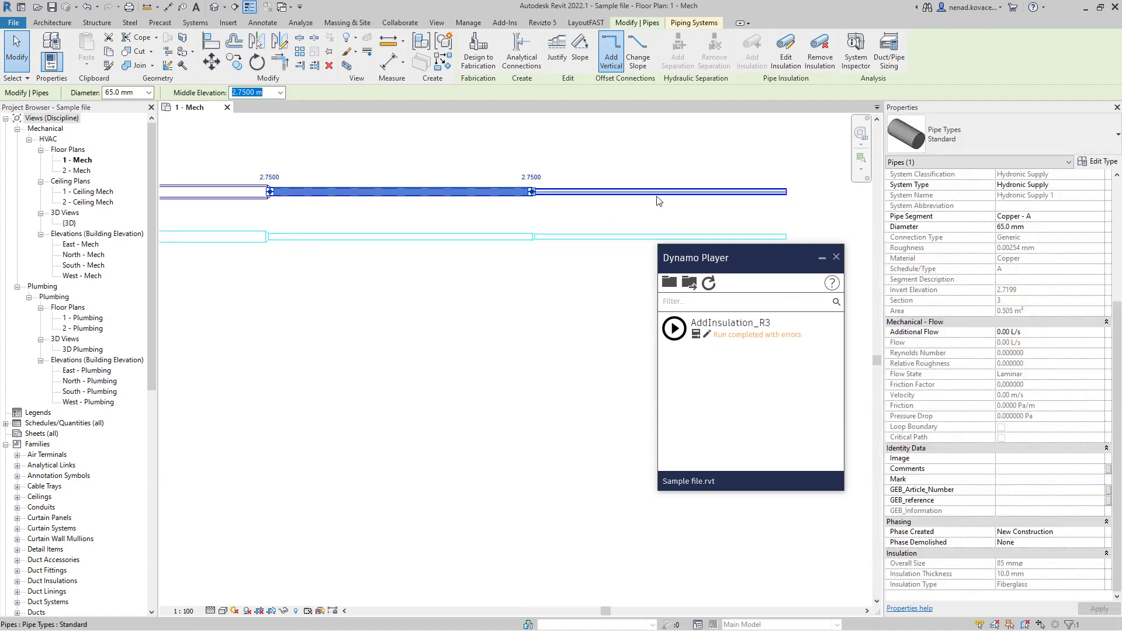
pyautogui.click(660, 192)
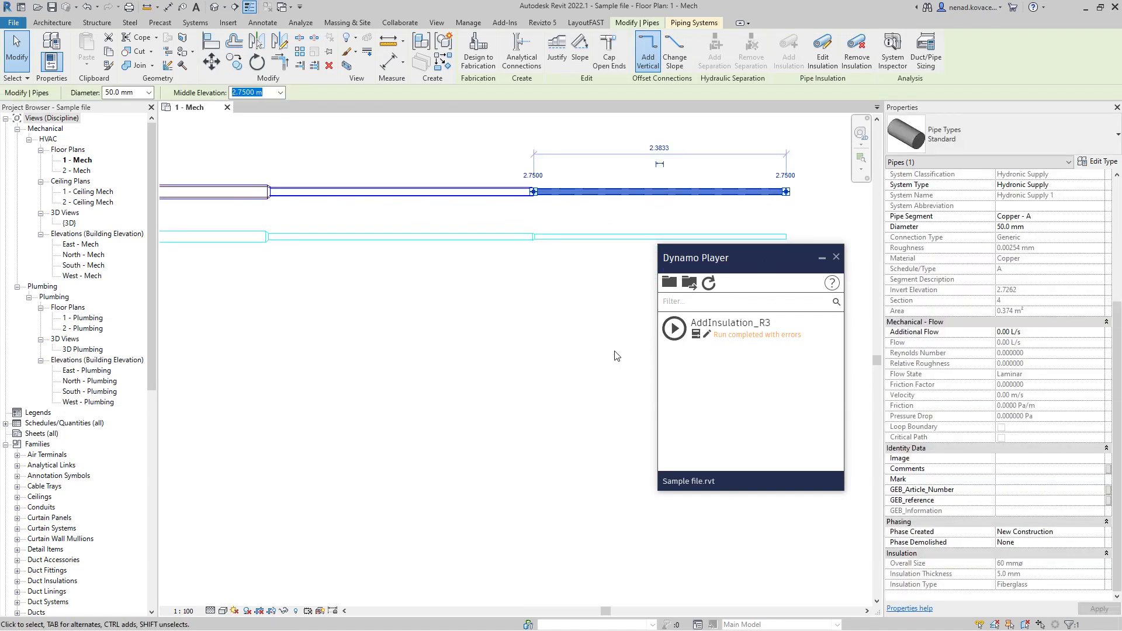
pyautogui.scroll(-1, 615, 353)
pyautogui.press('Escape')
pyautogui.scroll(-1, 519, 335)
pyautogui.moveTo(519, 335); pyautogui.dragTo(551, 297, button='middle')
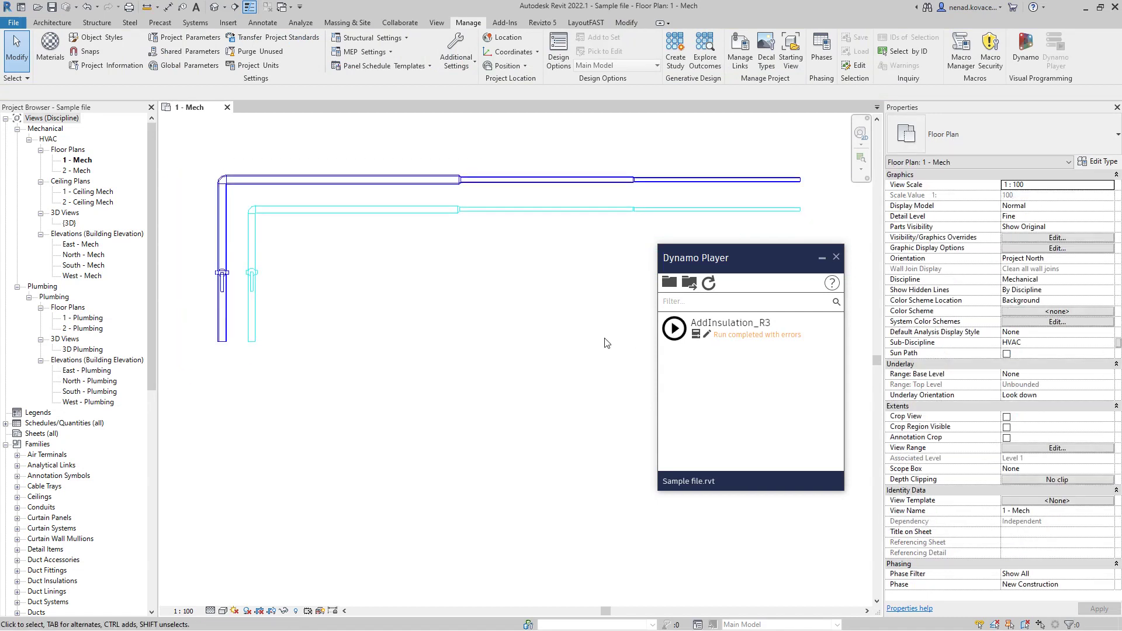
# Step: Set the project length units to millimeters with UN
pyautogui.press('u')
pyautogui.press('n')
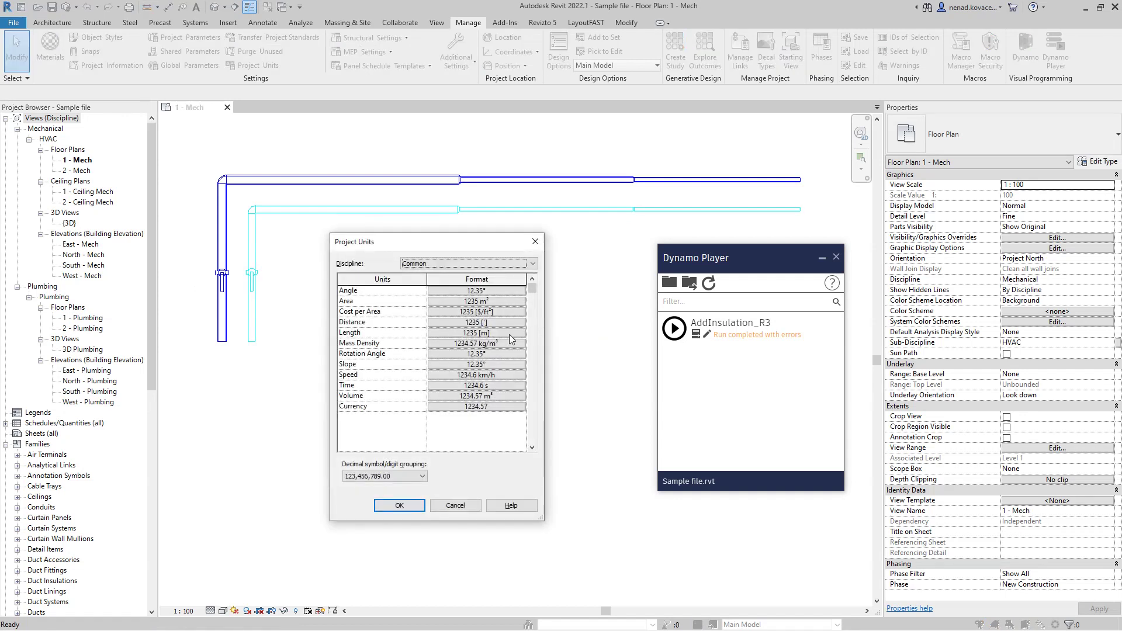
pyautogui.click(510, 333)
pyautogui.click(520, 156)
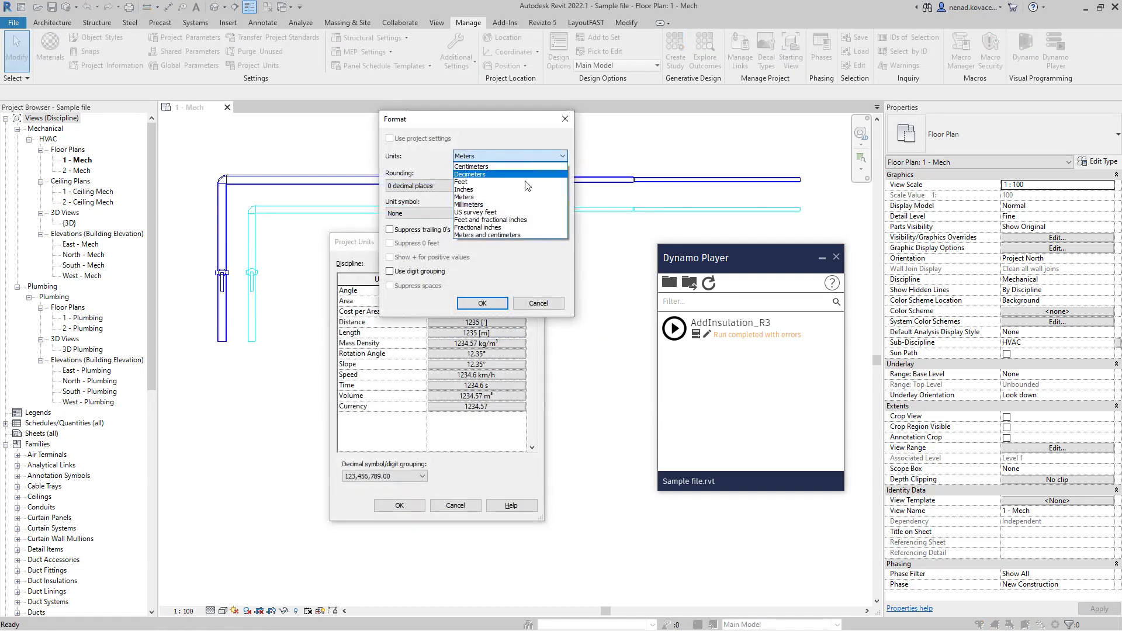
pyautogui.click(522, 205)
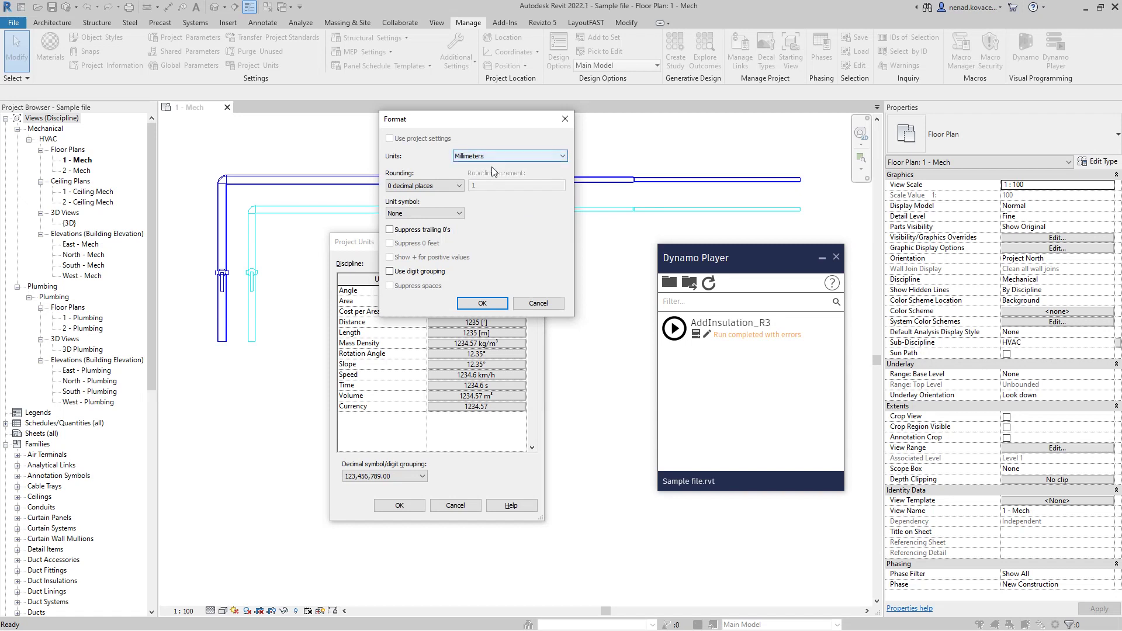
pyautogui.click(484, 304)
pyautogui.click(399, 505)
# Step: Run AddInsulation_R3 and choose the Hydronic Return pipe system
pyautogui.click(674, 329)
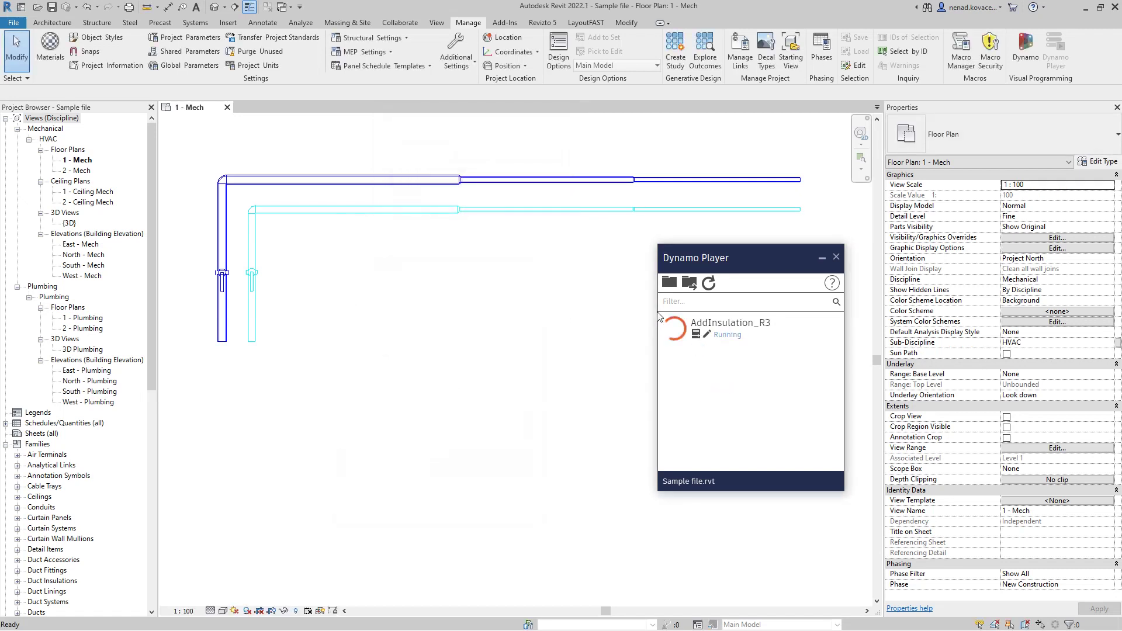
pyautogui.click(364, 143)
pyautogui.click(351, 161)
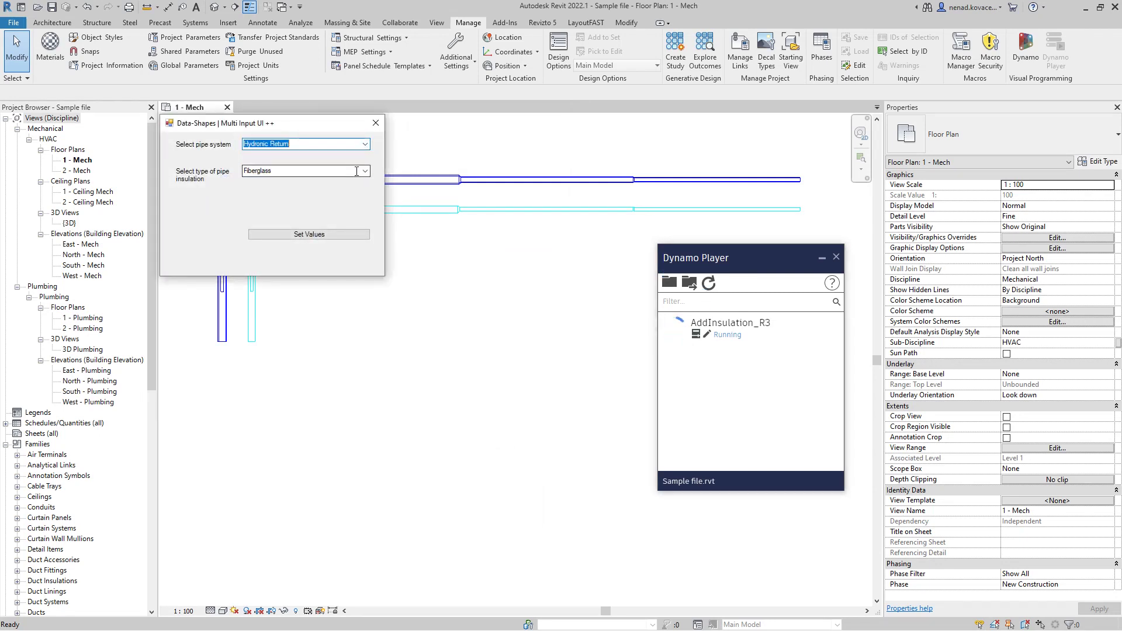
pyautogui.click(357, 238)
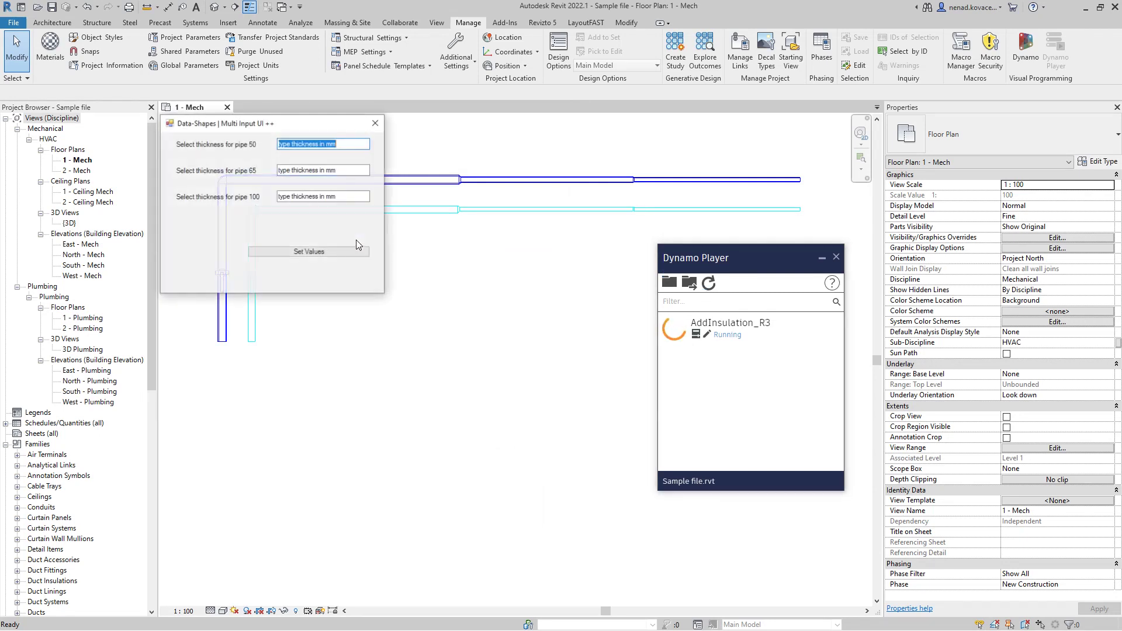
# Step: Insulate the 50, 65 and 100 mm pipes with 3, 6 and 9 mm thicknesses
pyautogui.write('3')
pyautogui.press('Tab')
pyautogui.write('6')
pyautogui.press('Tab')
pyautogui.write('9')
pyautogui.click(313, 250)
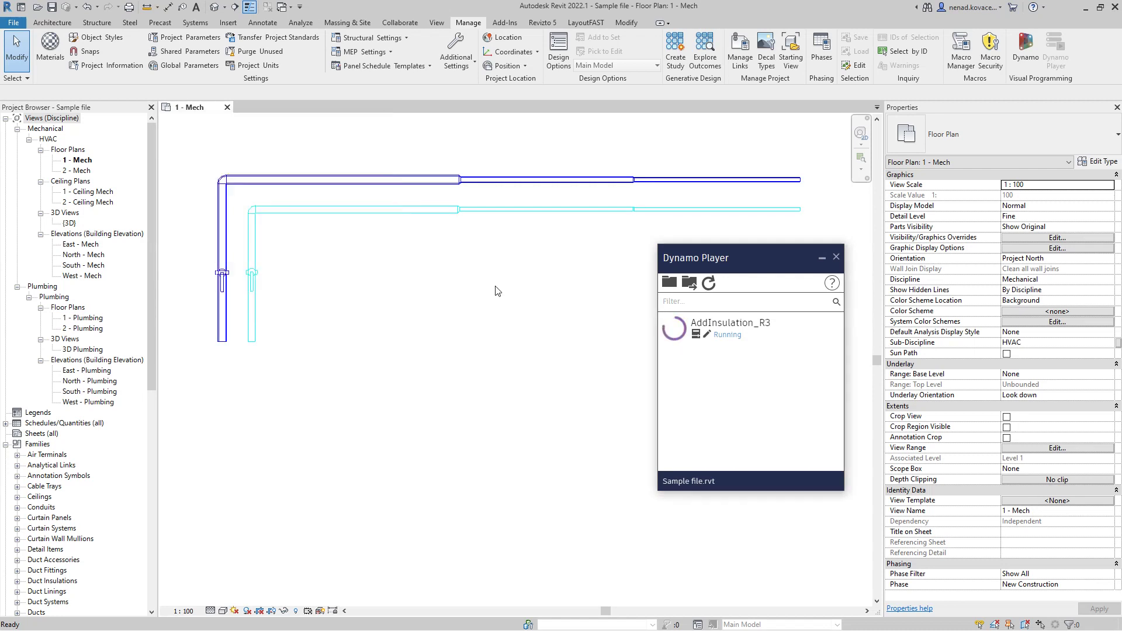
# Step: Check the insulation on the 100, 65 and 50 mm pipes
pyautogui.scroll(4, 468, 201)
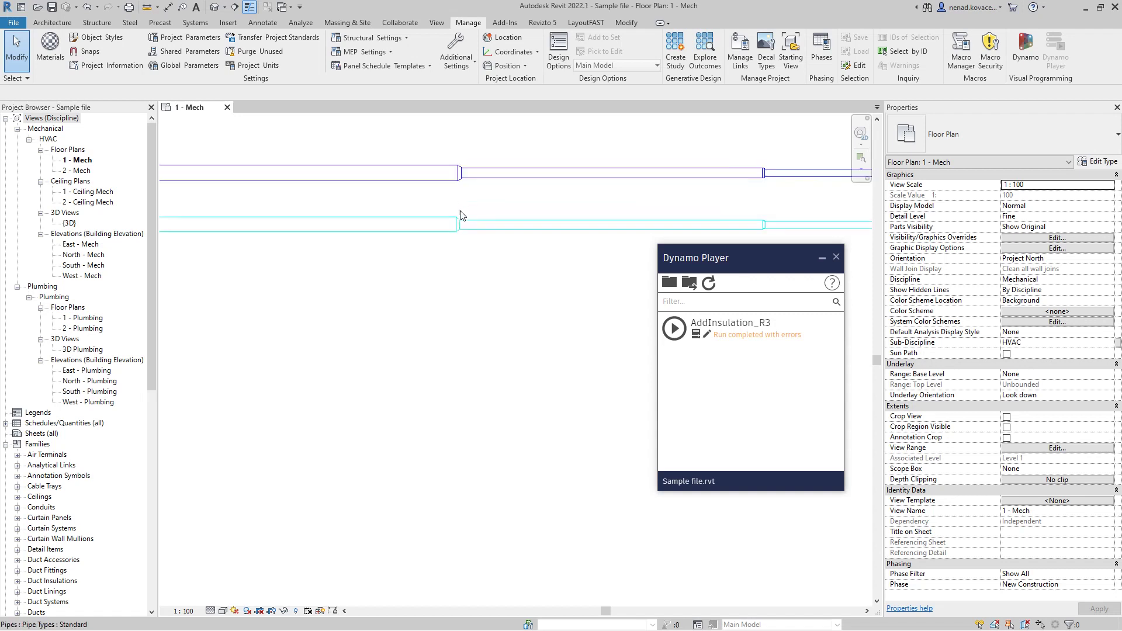
pyautogui.click(454, 231)
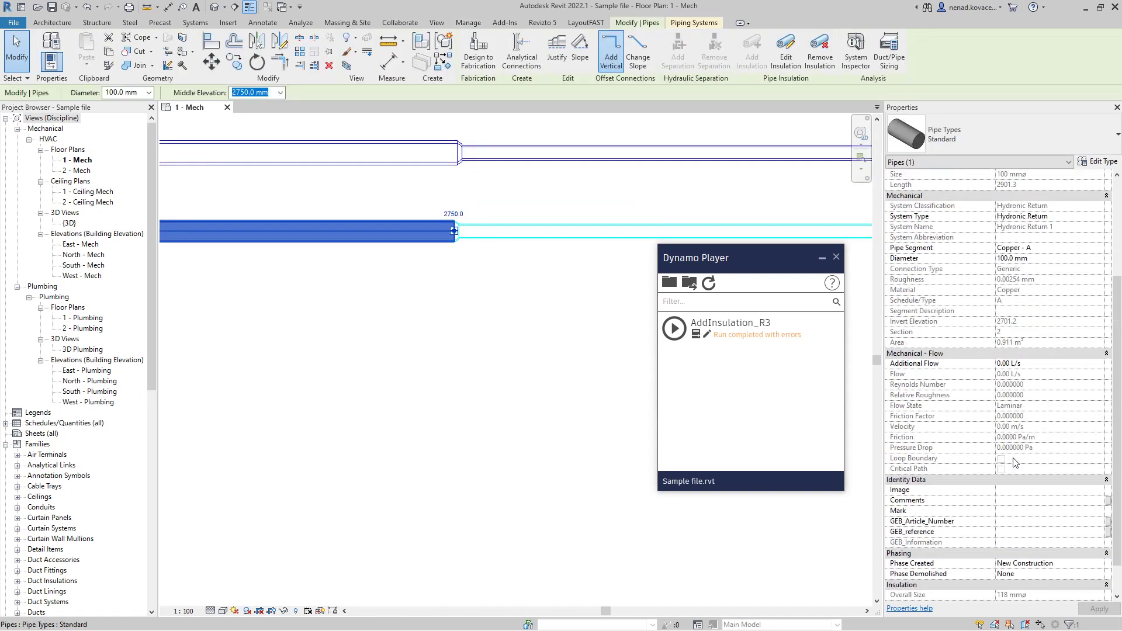
pyautogui.click(587, 236)
pyautogui.moveTo(586, 374); pyautogui.dragTo(394, 375, button='middle')
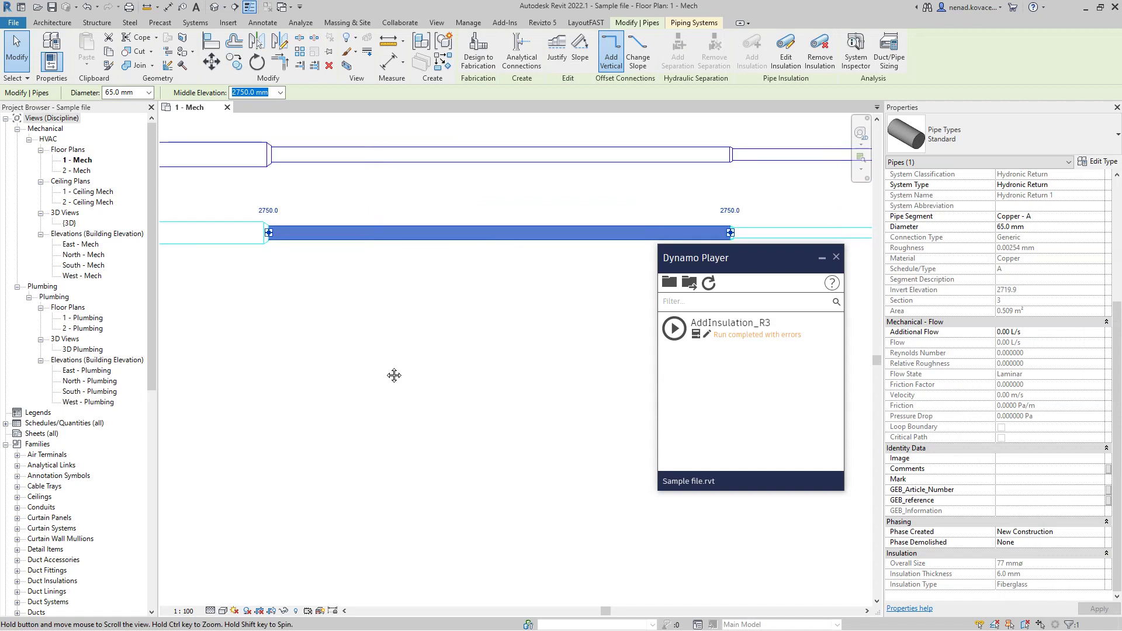
pyautogui.click(591, 234)
# Step: Window-select the whole pipe run and request Remove Insulation
pyautogui.scroll(-5, 611, 368)
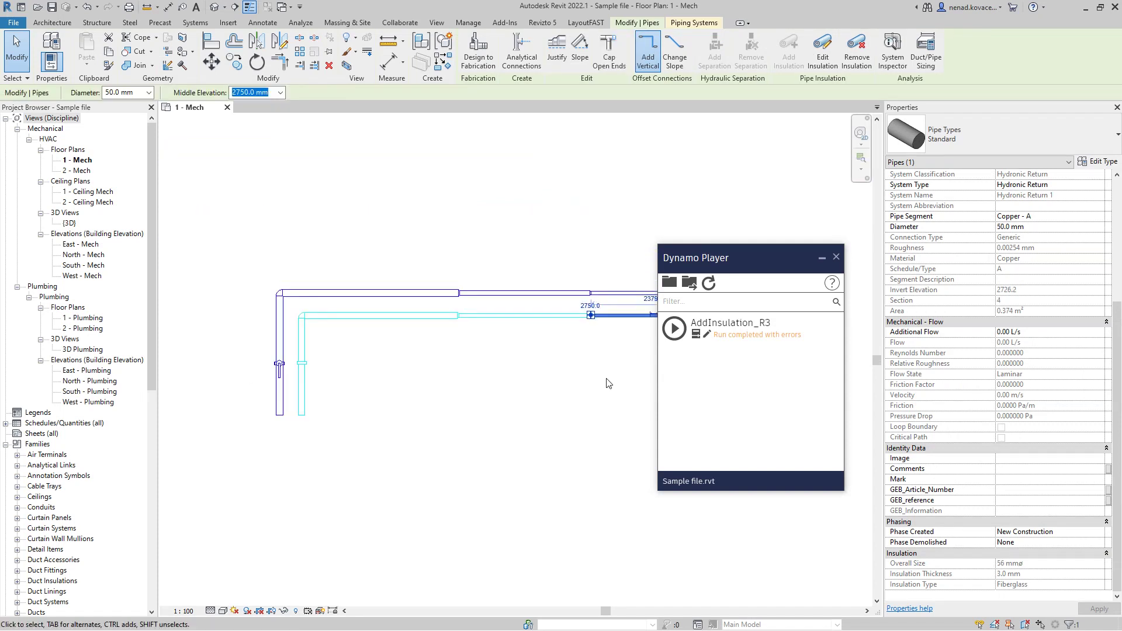
pyautogui.moveTo(179, 219); pyautogui.dragTo(602, 466)
pyautogui.click(772, 50)
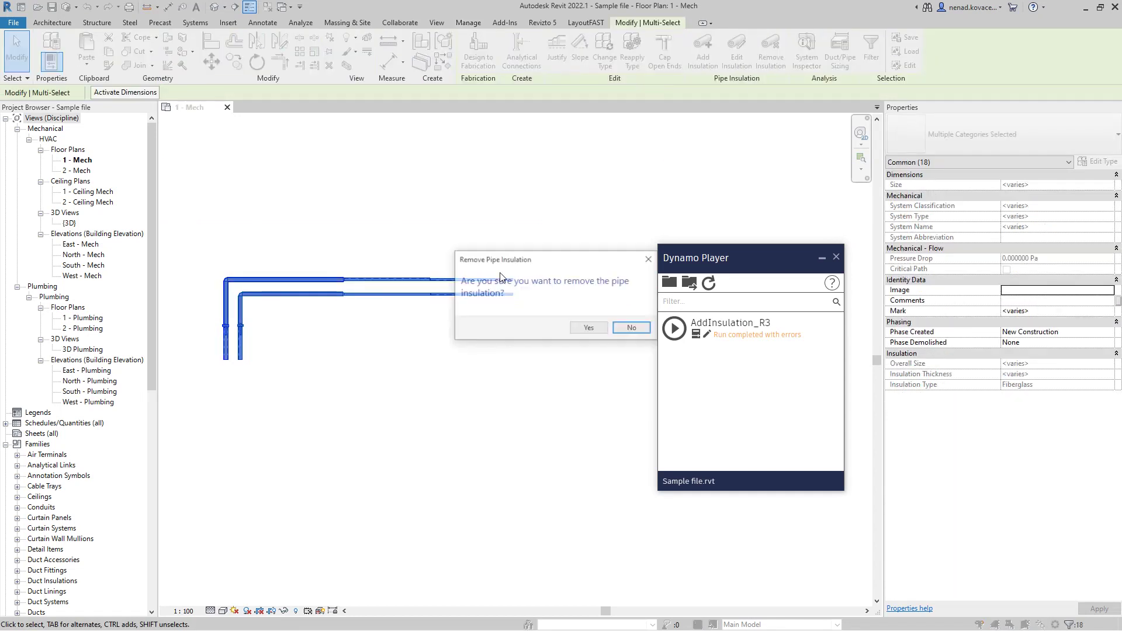
# Step: Confirm the insulation removal, then rerun AddInsulation_R3 with PVC Jacketed Fiberglass
pyautogui.click(608, 353)
pyautogui.click(303, 344)
pyautogui.scroll(2, 297, 340)
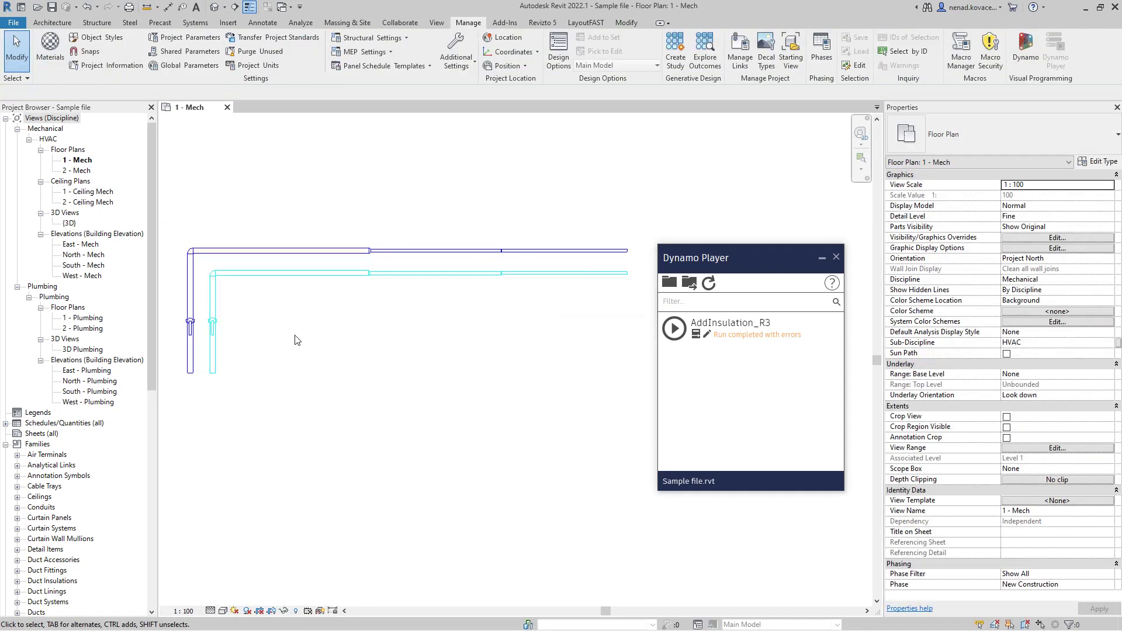
pyautogui.click(673, 329)
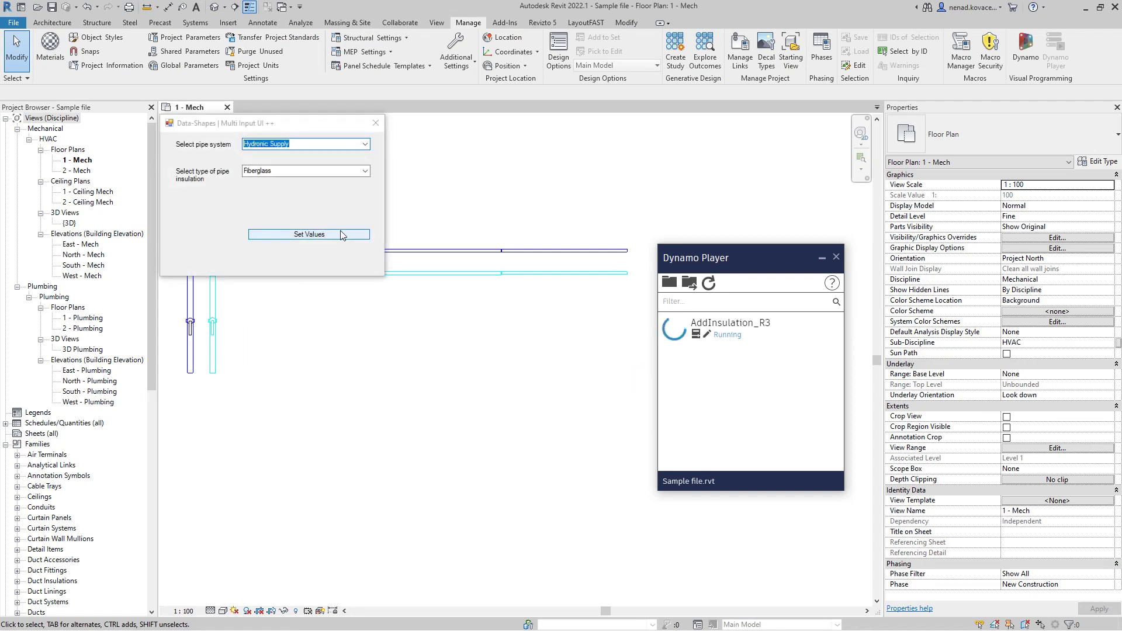
pyautogui.click(363, 171)
pyautogui.click(356, 191)
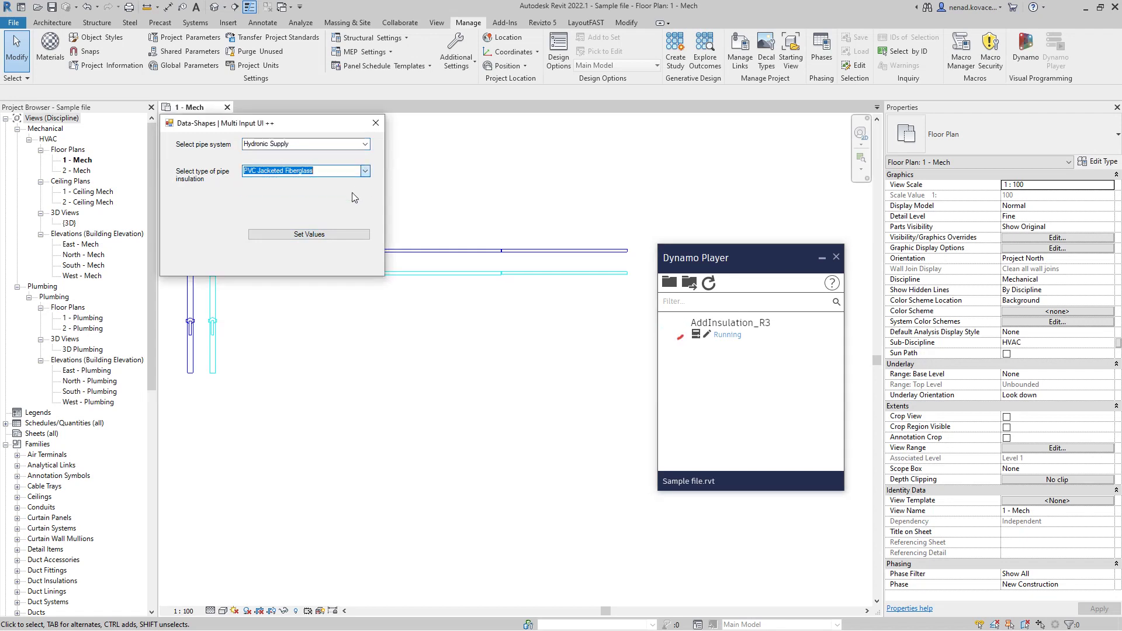
pyautogui.click(330, 236)
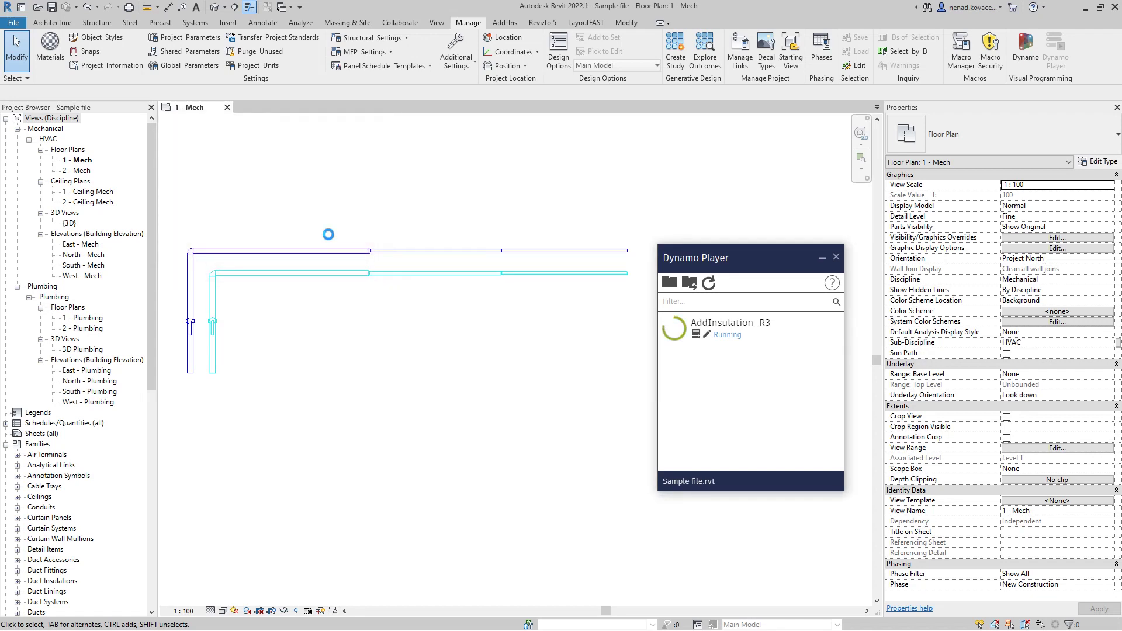
# Step: Enter thicknesses 4, 8 and 12 mm and insulate the pipes
pyautogui.write('4')
pyautogui.press('Tab')
pyautogui.write('8')
pyautogui.press('Tab')
pyautogui.write('12')
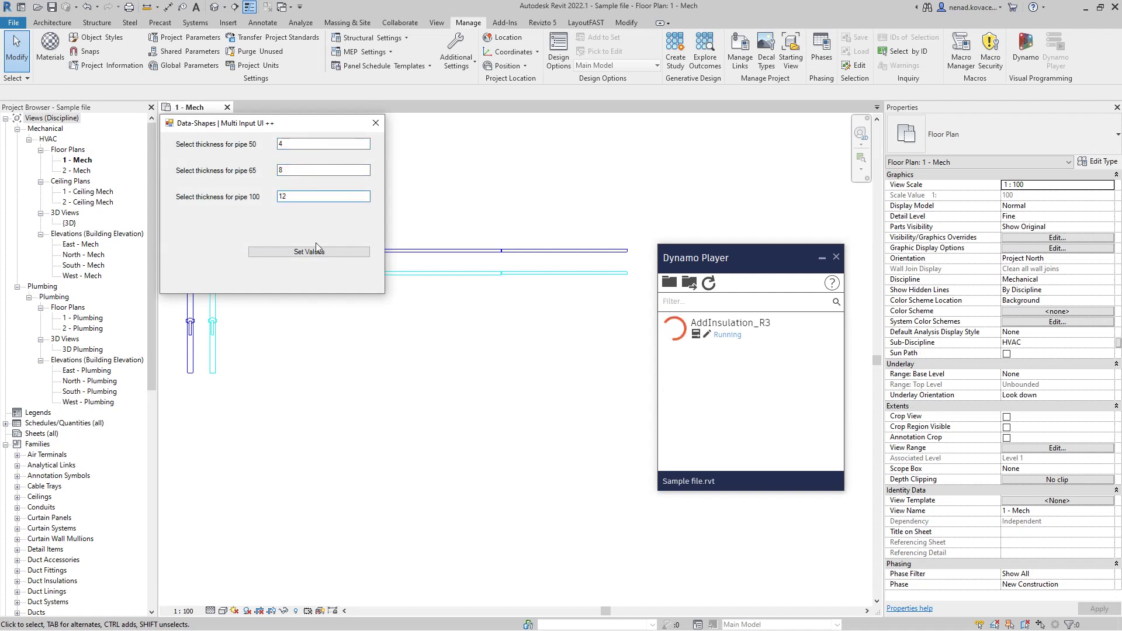
pyautogui.click(254, 251)
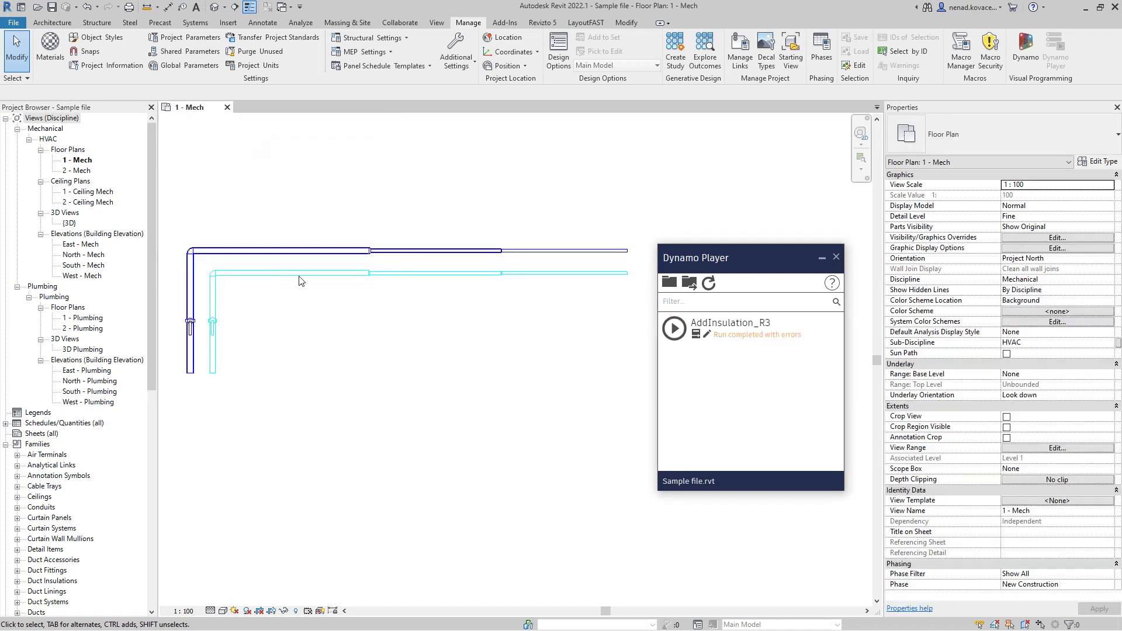
# Step: Check the new insulation on the 65 mm Hydronic Supply pipe
pyautogui.scroll(3, 371, 246)
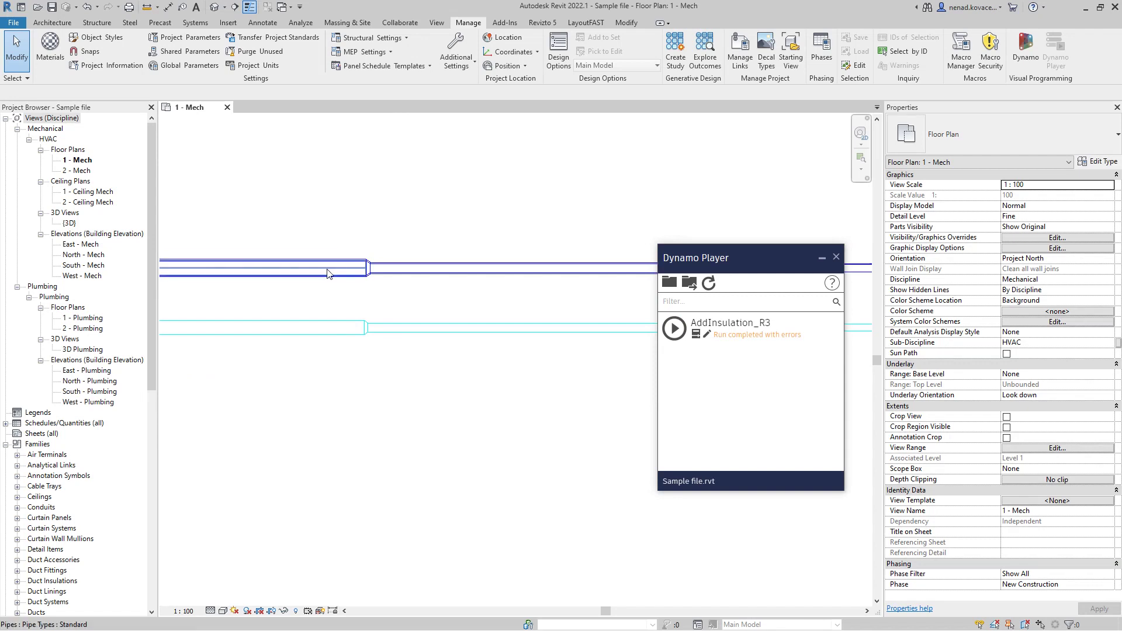
pyautogui.scroll(-3, 967, 493)
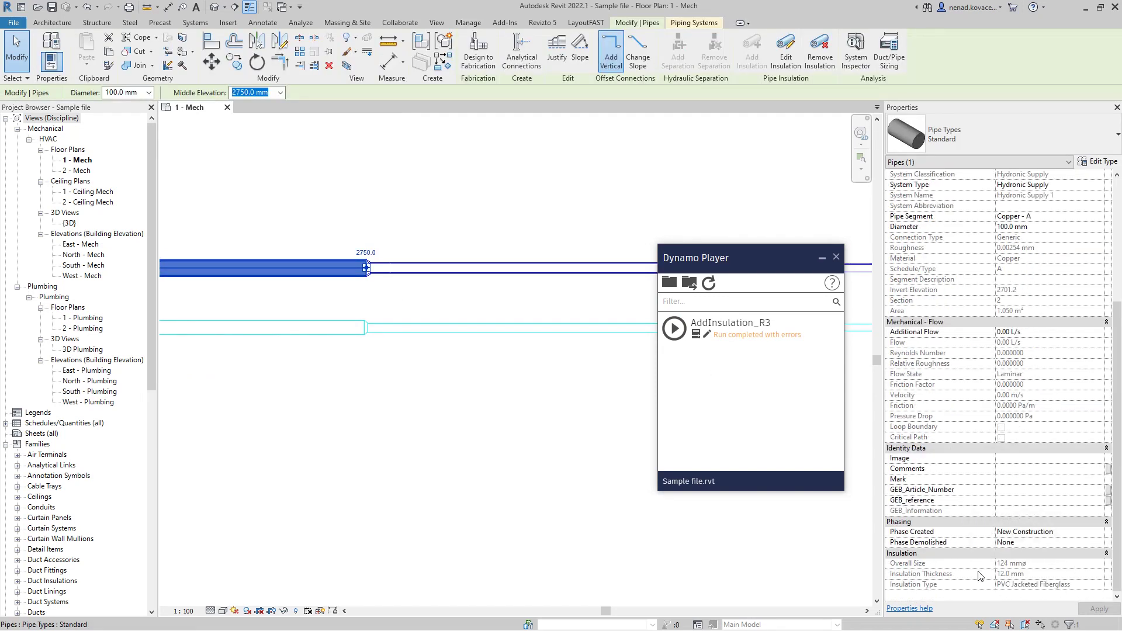
pyautogui.click(615, 278)
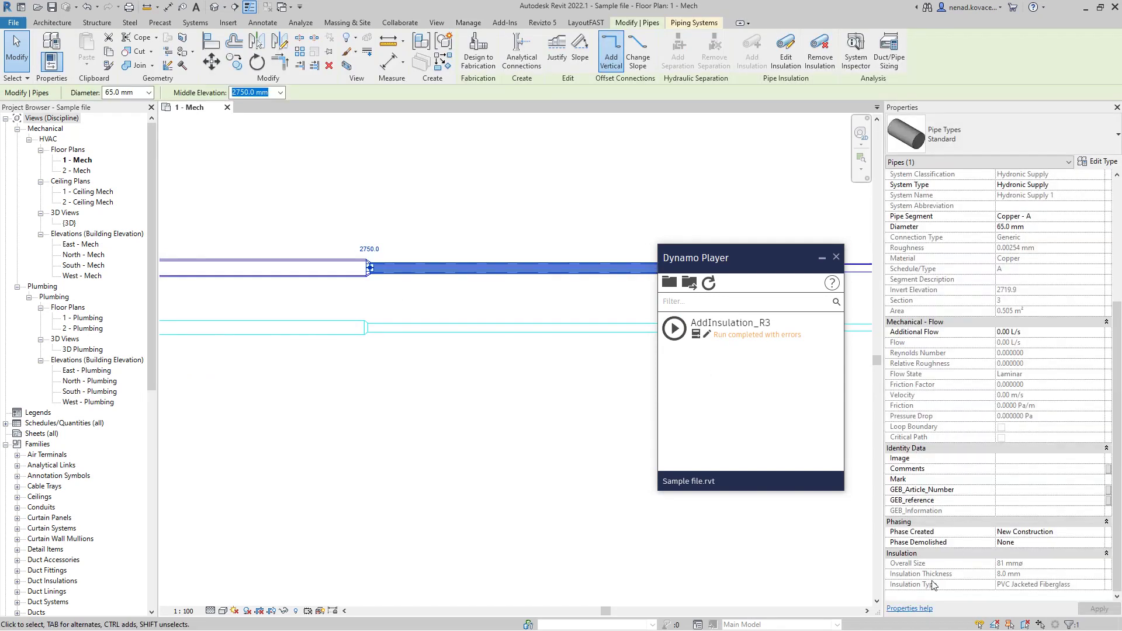
pyautogui.scroll(-2, 478, 318)
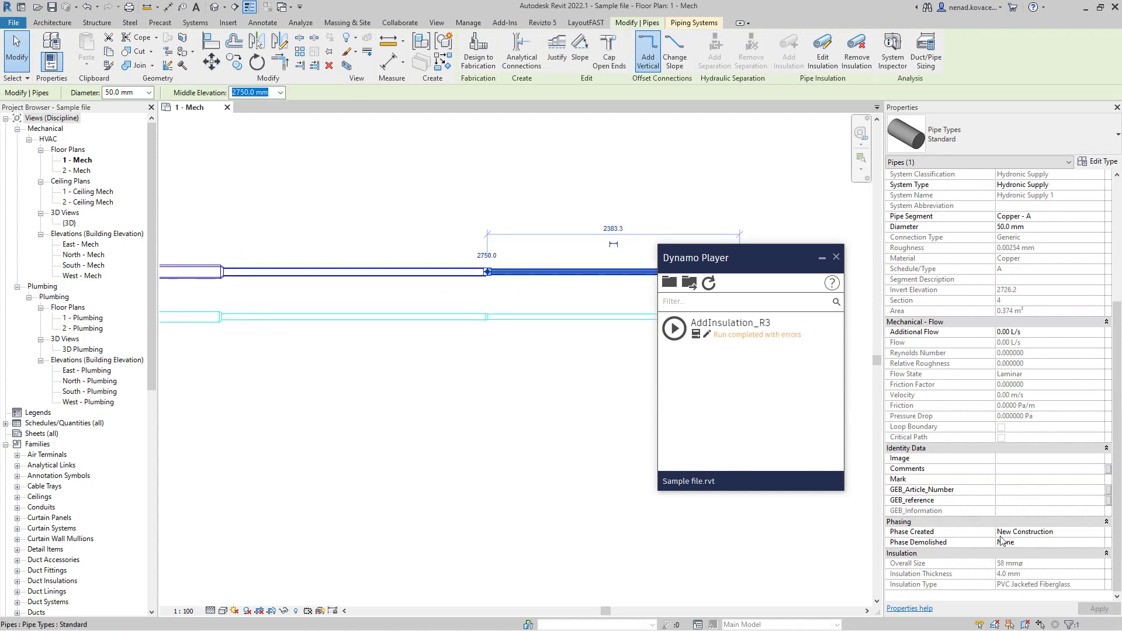
pyautogui.click(462, 423)
# Step: Change the project length units to centimeters
pyautogui.press('u')
pyautogui.press('n')
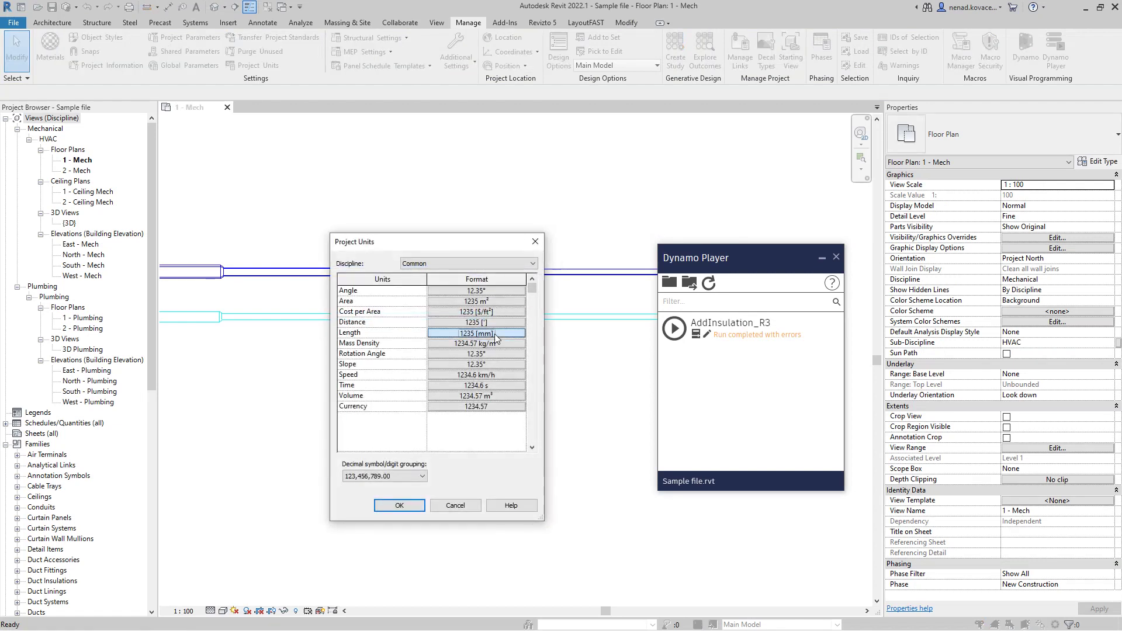
pyautogui.click(494, 333)
pyautogui.click(500, 157)
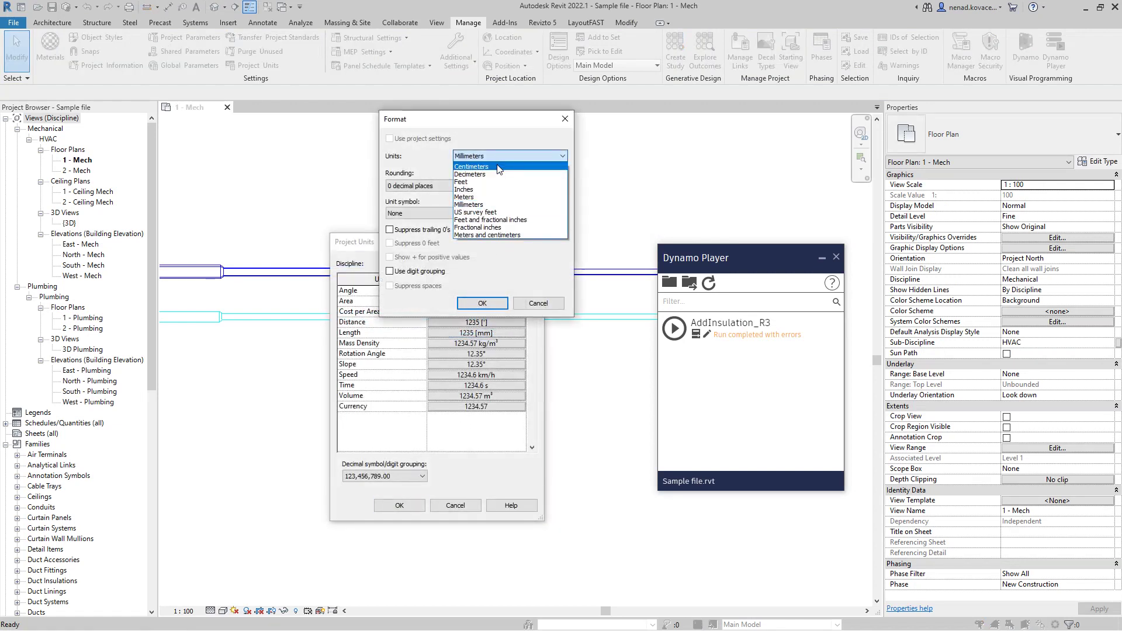
pyautogui.click(500, 170)
pyautogui.click(483, 304)
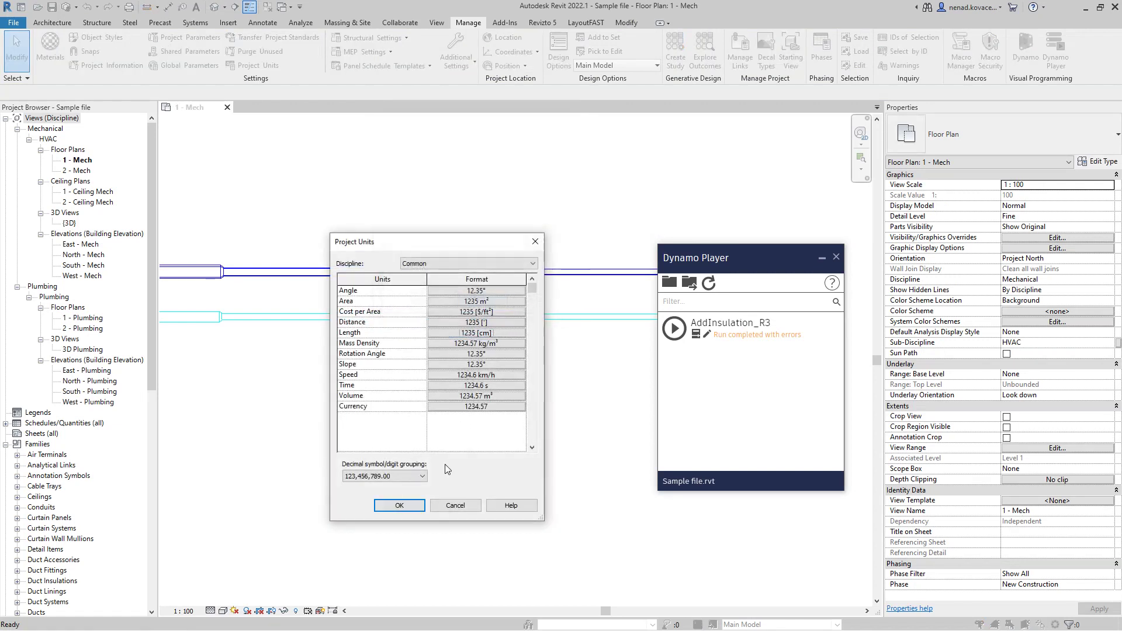
pyautogui.click(419, 506)
# Step: Rerun AddInsulation_R3 with the Hydronic Return pipe system
pyautogui.click(674, 328)
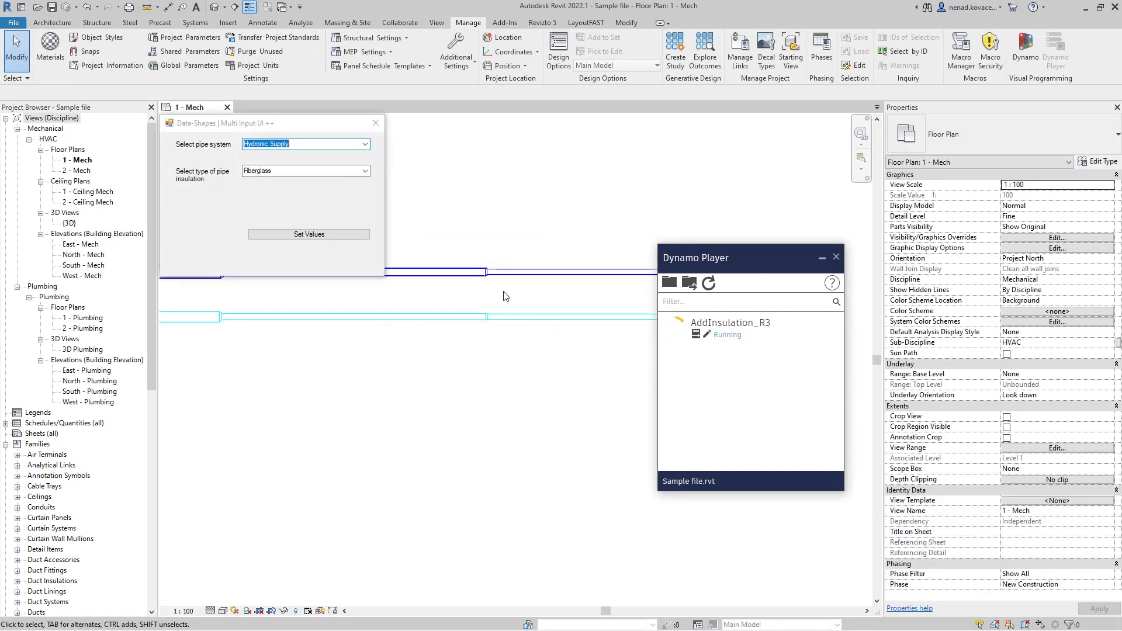
pyautogui.click(365, 144)
pyautogui.click(359, 169)
pyautogui.click(309, 235)
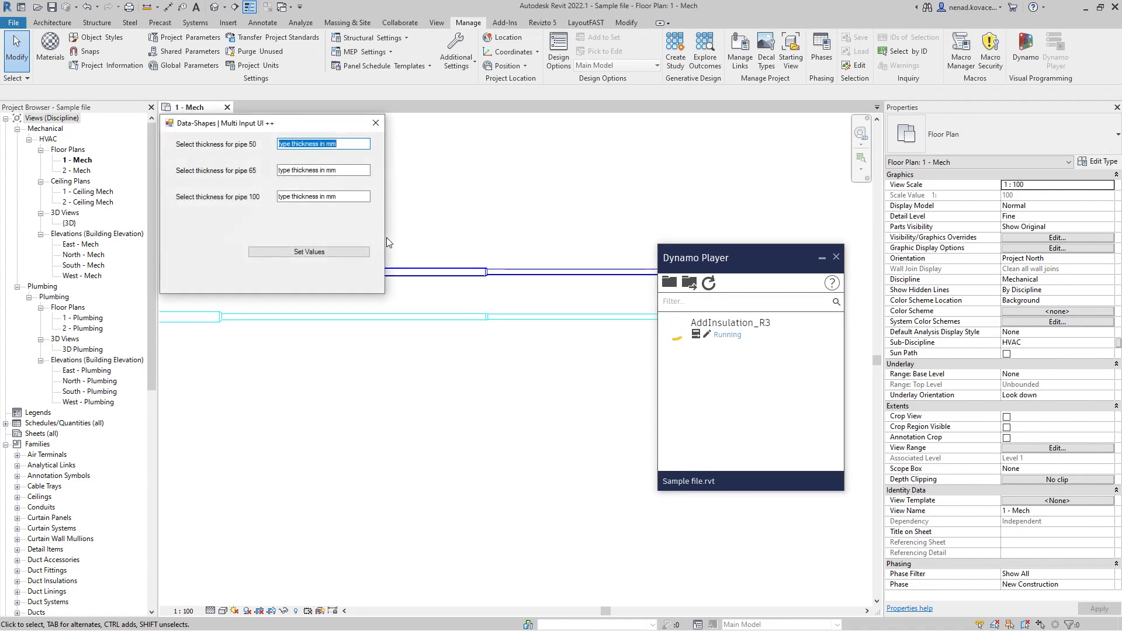
# Step: Insulate the pipes with 6, 12 and 18 mm thicknesses
pyautogui.write('6')
pyautogui.press('Tab')
pyautogui.write('12')
pyautogui.press('Tab')
pyautogui.write('18')
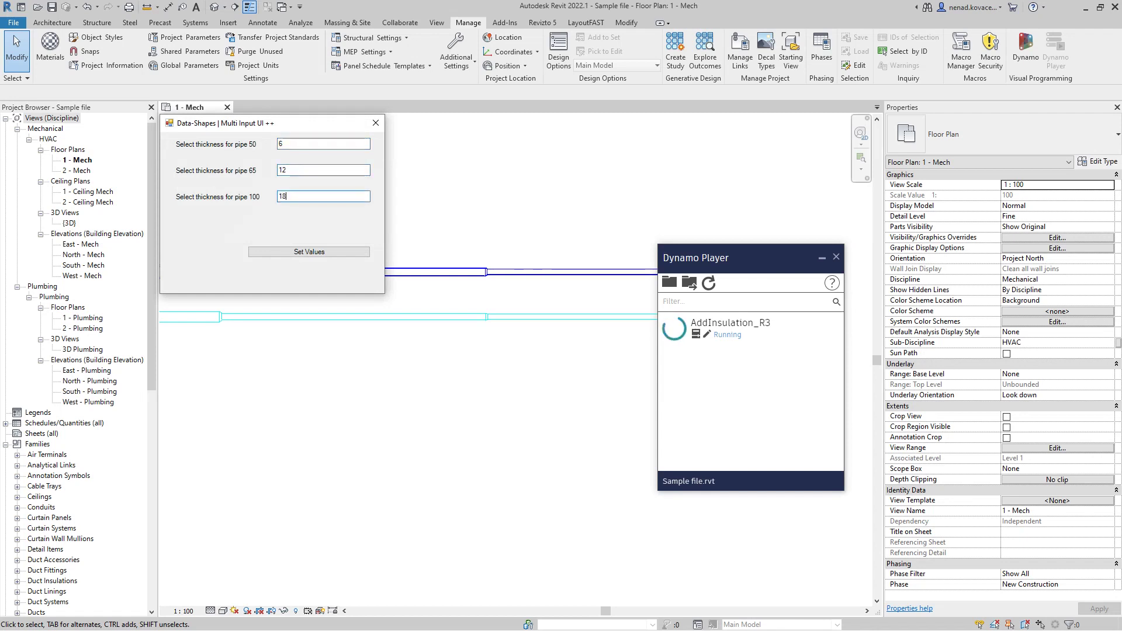
pyautogui.click(366, 251)
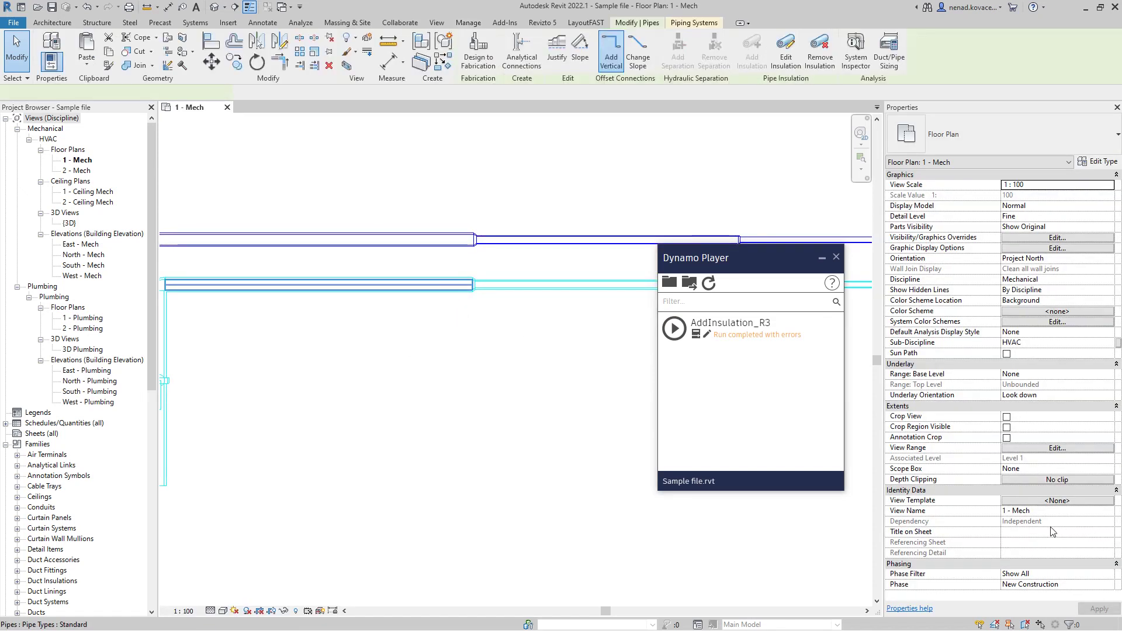
# Step: Check the insulation on the 65 mm pipe and along the run
pyautogui.scroll(-1, 1051, 525)
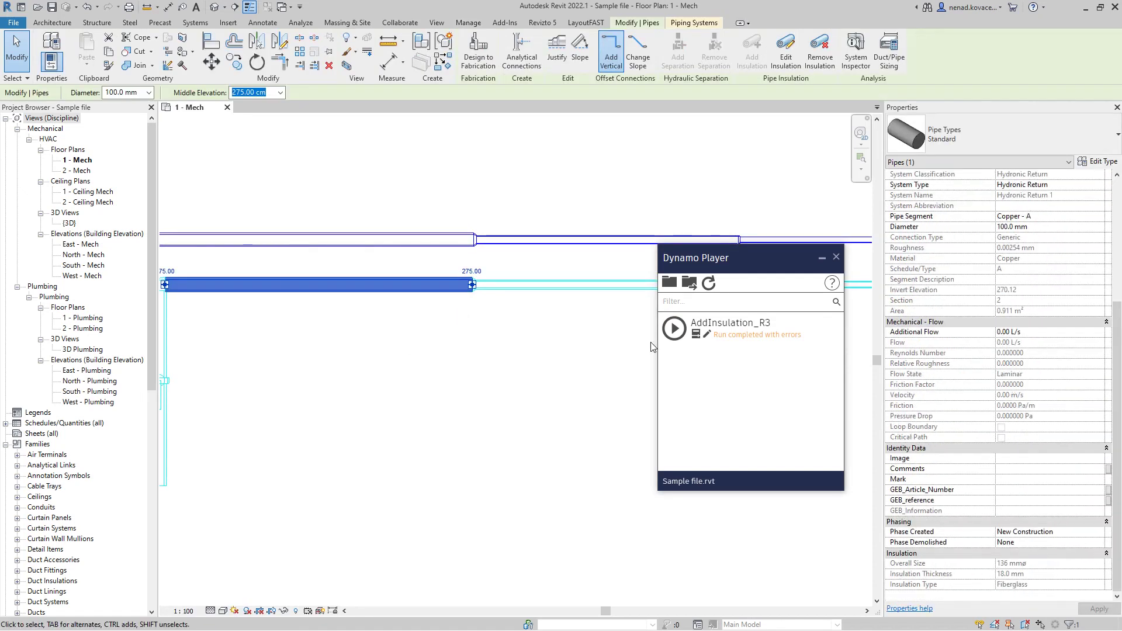
pyautogui.click(606, 286)
pyautogui.moveTo(568, 432); pyautogui.dragTo(271, 439, button='middle')
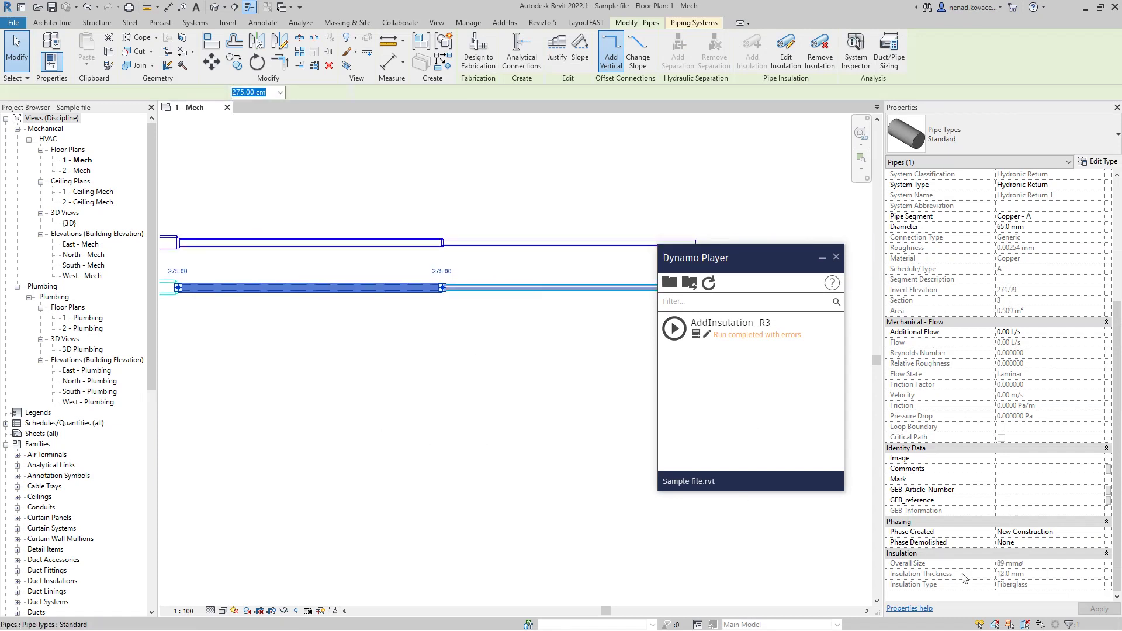
pyautogui.scroll(-2, 515, 404)
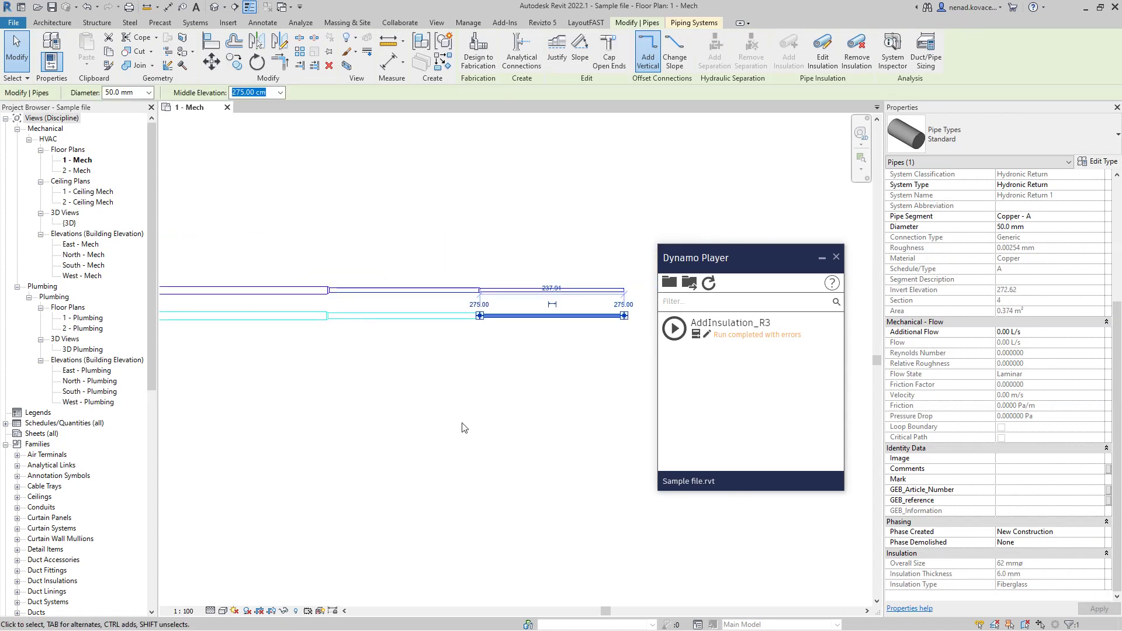
pyautogui.press('Escape')
# Step: Window-select the pipe run and remove its insulation, confirming Yes
pyautogui.scroll(-2, 571, 255)
pyautogui.moveTo(218, 222); pyautogui.dragTo(641, 421)
pyautogui.click(770, 55)
pyautogui.click(587, 328)
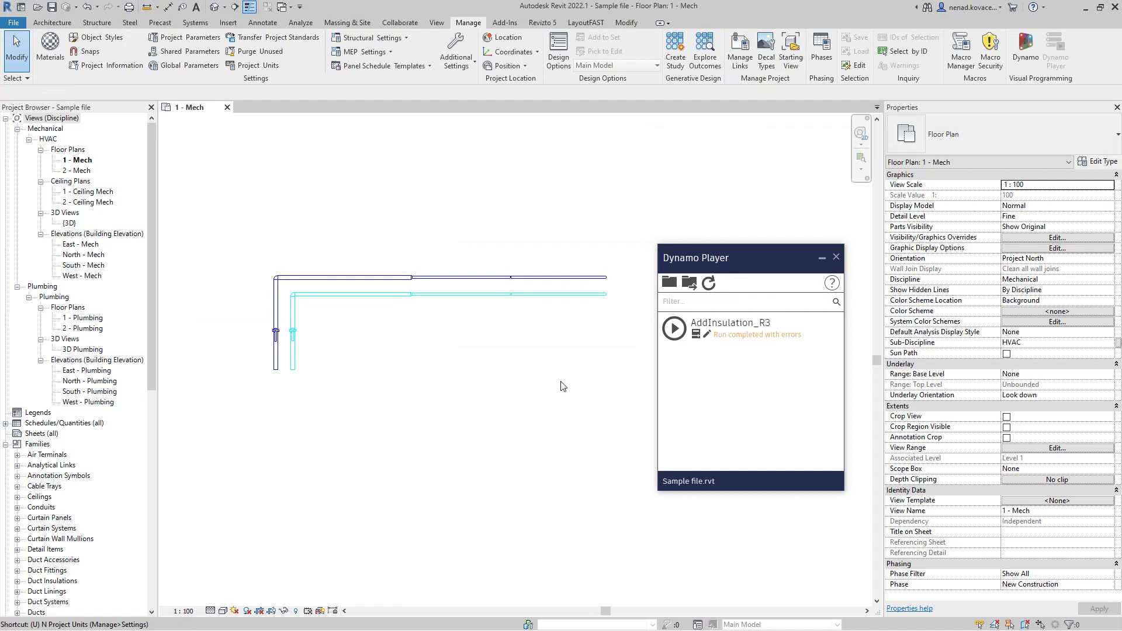
# Step: Change the project length units to decimeters
pyautogui.press('n')
pyautogui.click(505, 332)
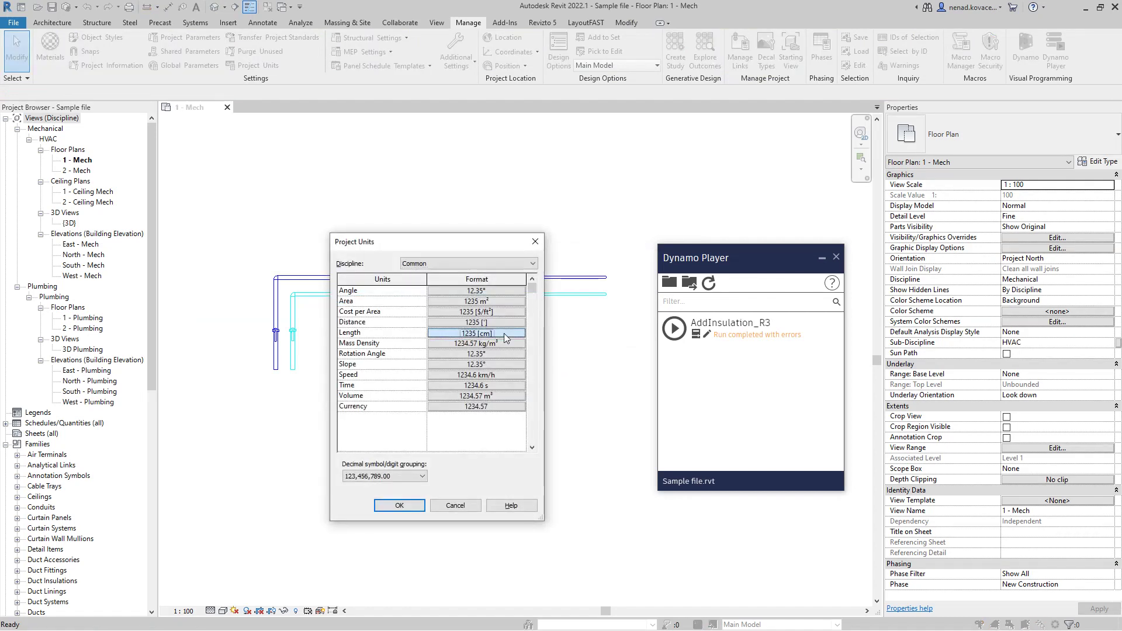
pyautogui.click(506, 154)
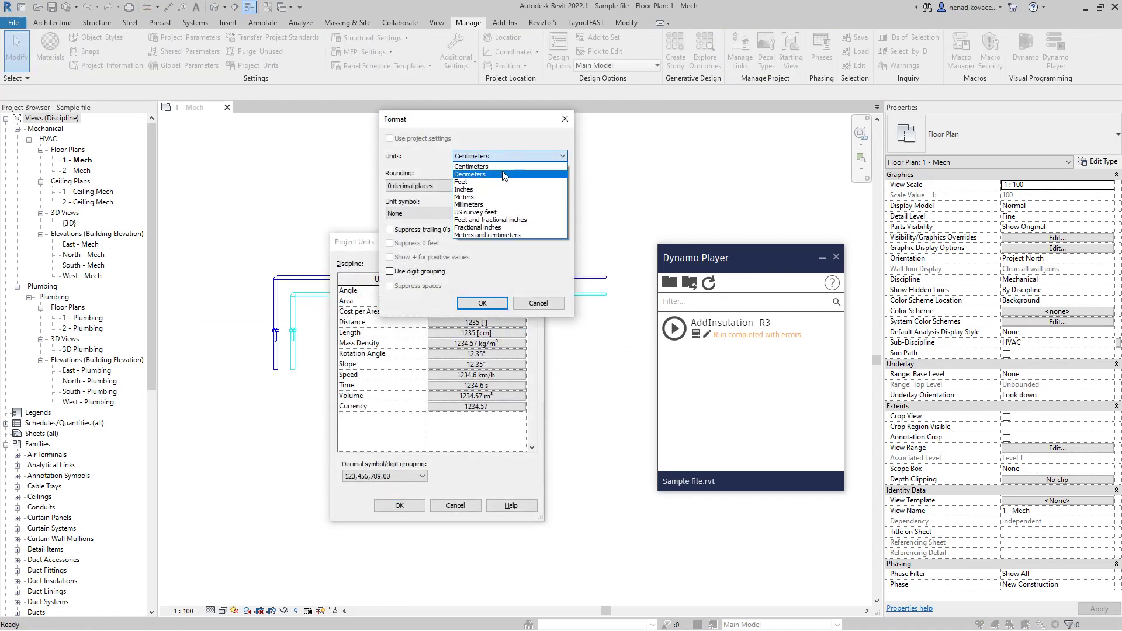
pyautogui.click(476, 174)
pyautogui.click(483, 303)
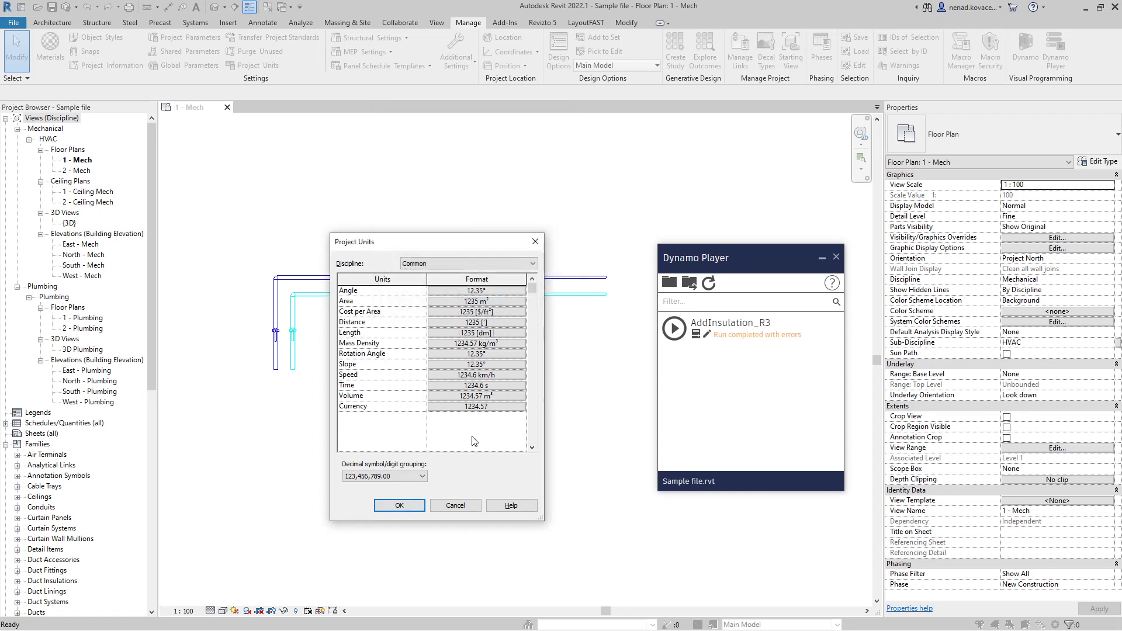
pyautogui.click(399, 506)
# Step: Run AddInsulation_R3 on Hydronic Supply with Fiberglass at 5, 10 and 15 mm
pyautogui.click(671, 331)
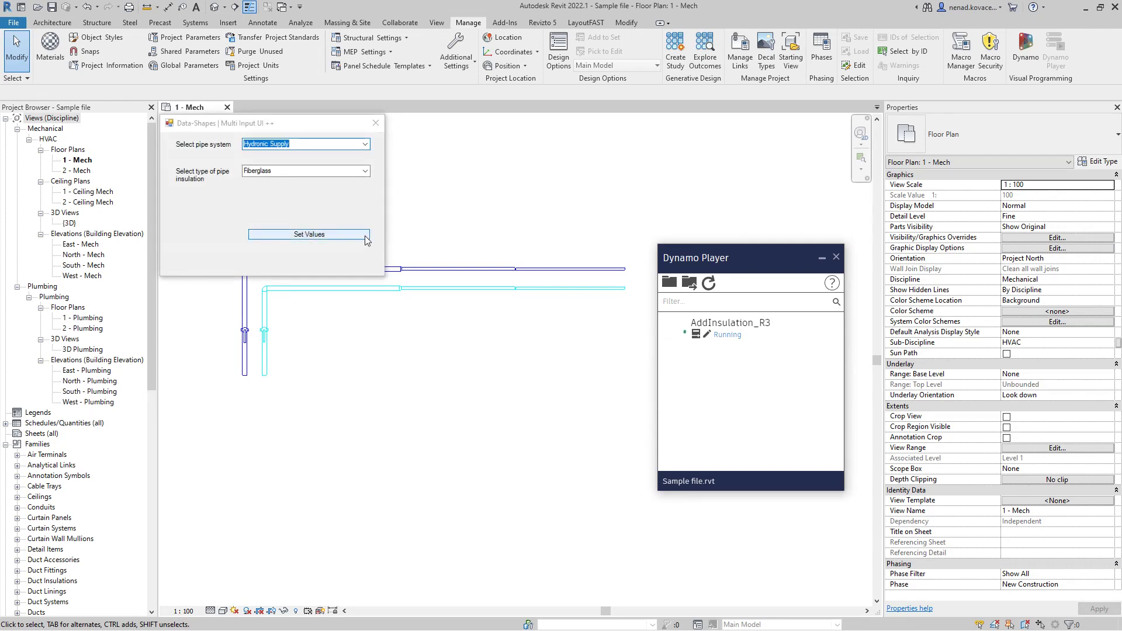
pyautogui.click(365, 235)
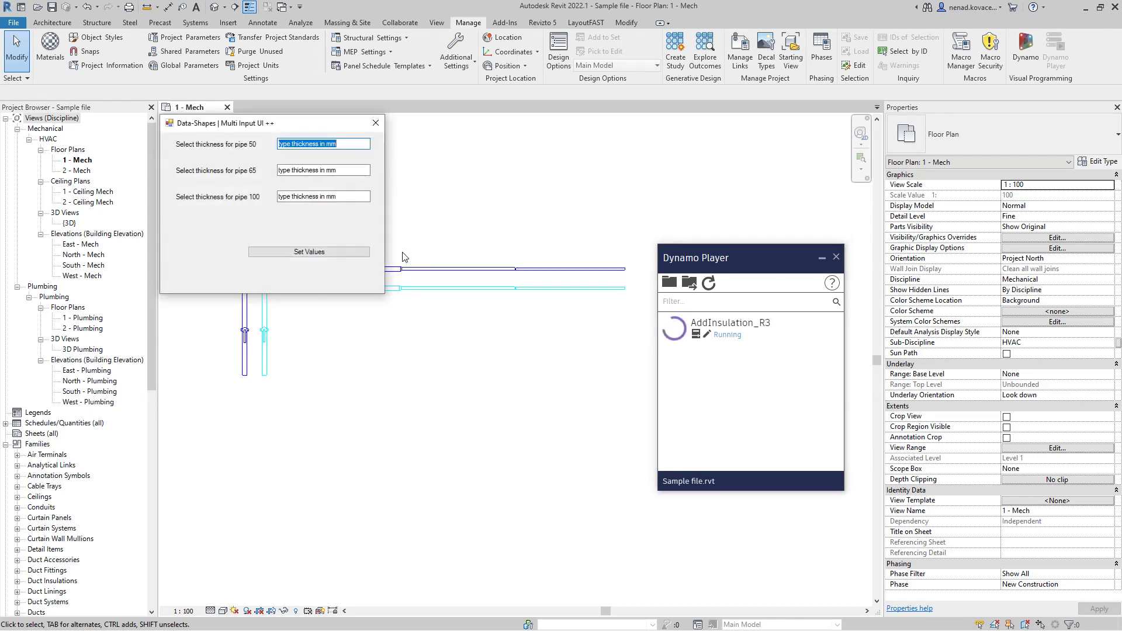
pyautogui.write('5')
pyautogui.press('Tab')
pyautogui.write('10')
pyautogui.press('Tab')
pyautogui.write('15')
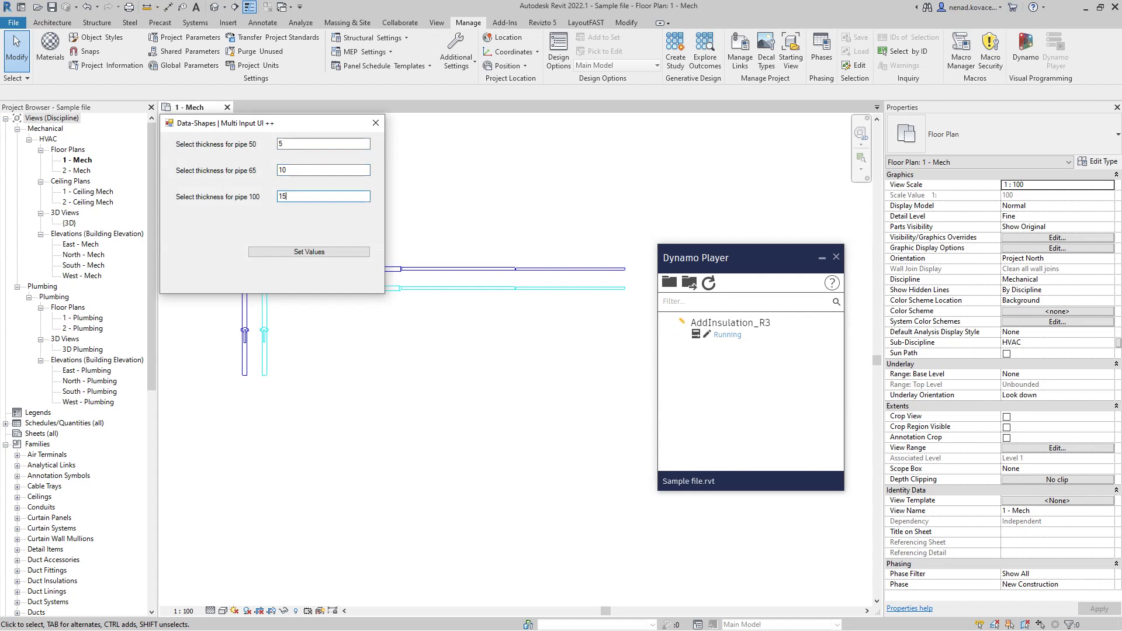
pyautogui.click(310, 251)
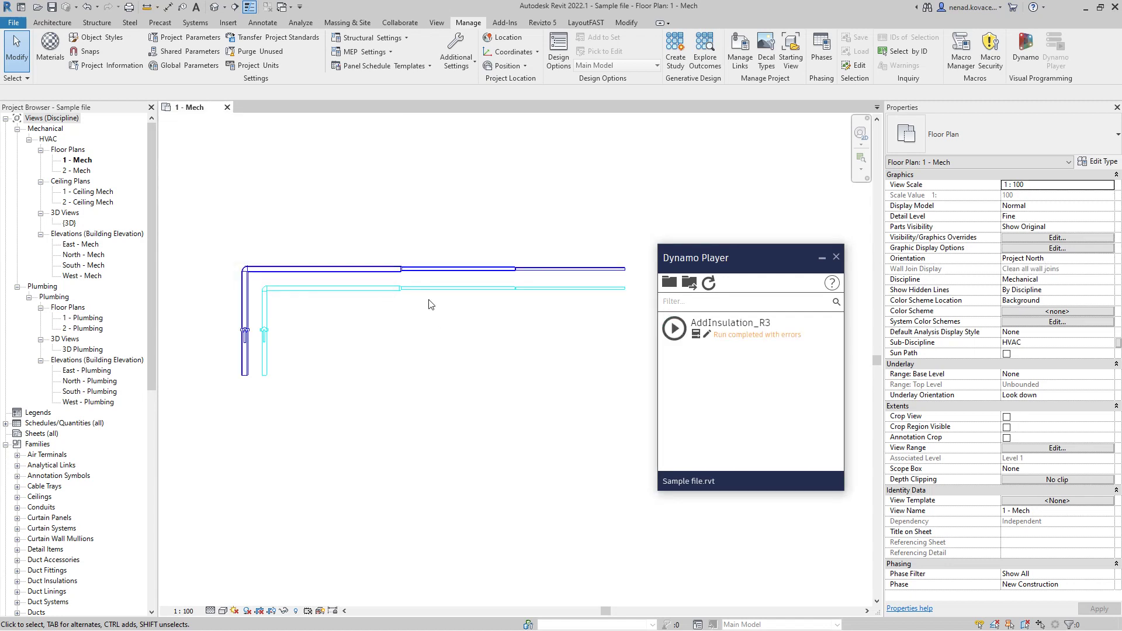
# Step: Check the insulation on the right and 50 mm pipe segments
pyautogui.scroll(5, 392, 295)
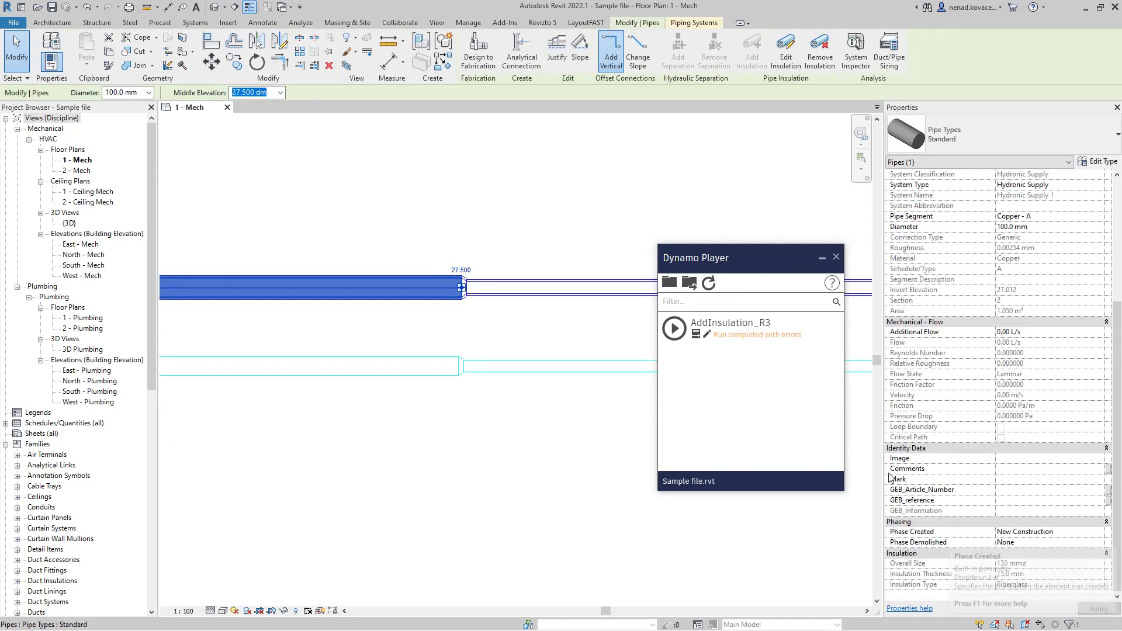
pyautogui.click(605, 297)
pyautogui.moveTo(501, 302); pyautogui.dragTo(602, 326, button='middle')
pyautogui.click(599, 320)
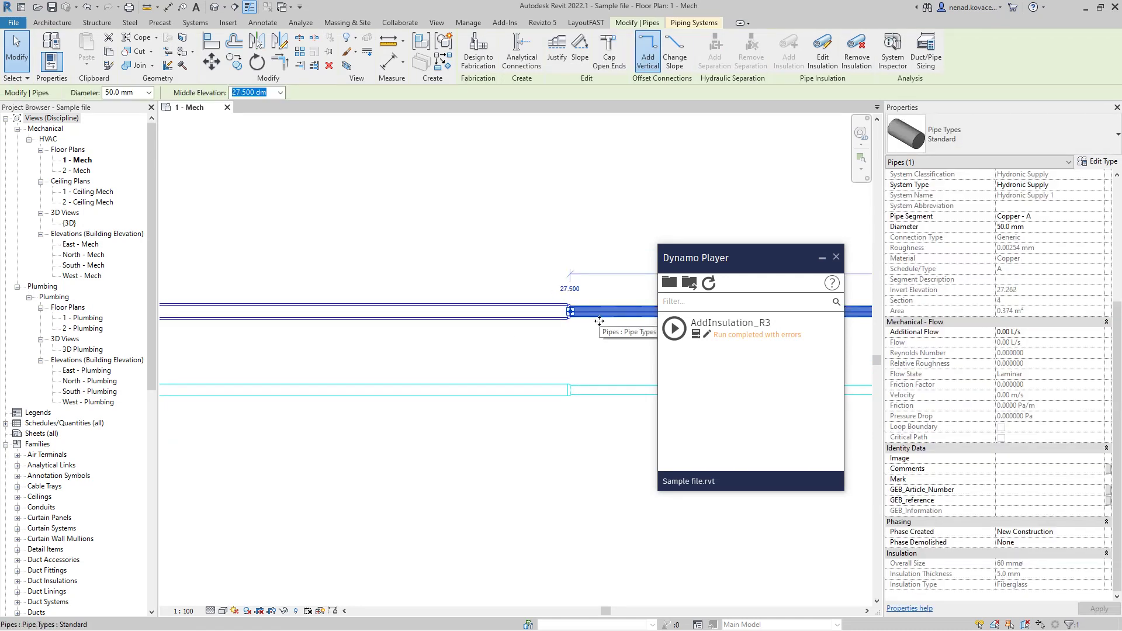
pyautogui.click(532, 478)
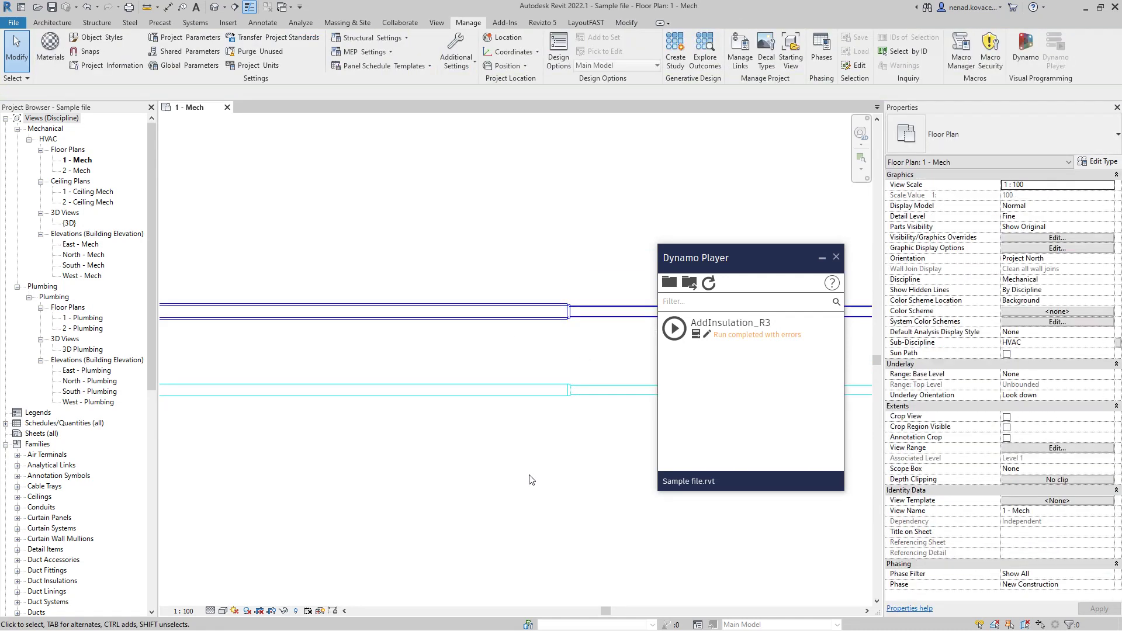
pyautogui.press('n')
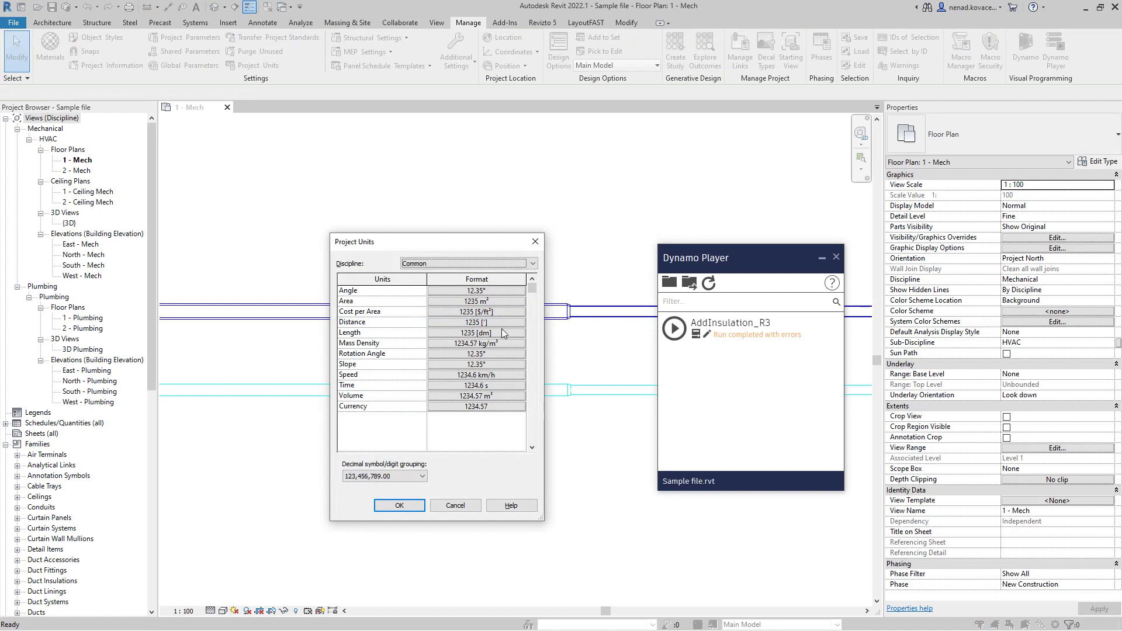
# Step: Change the project length units to meters and centimeters
pyautogui.click(503, 333)
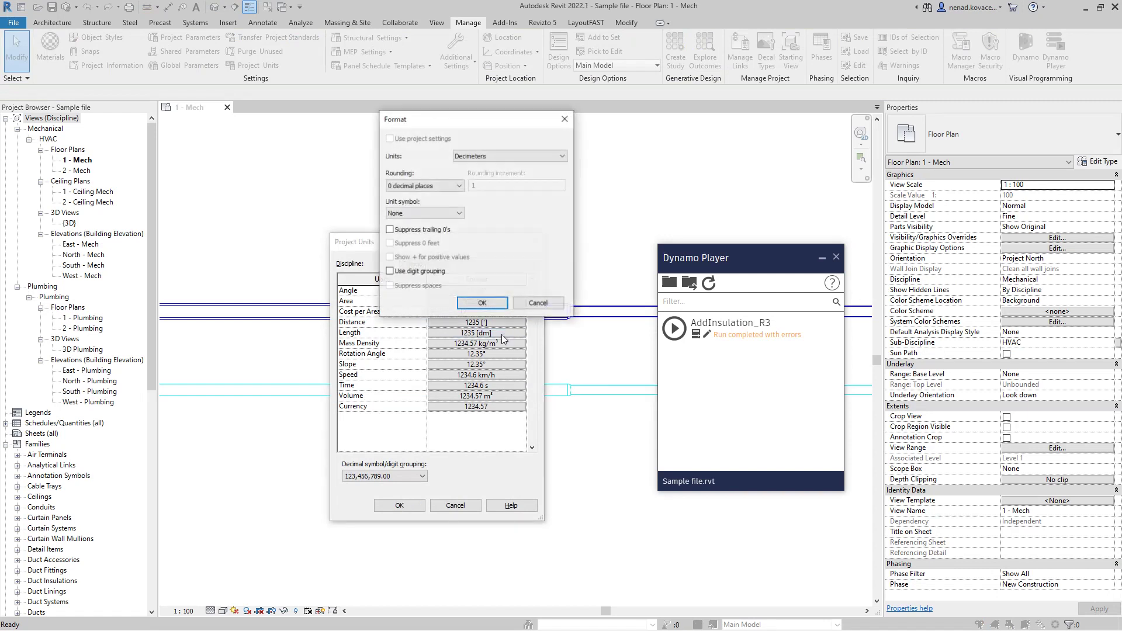
pyautogui.click(500, 156)
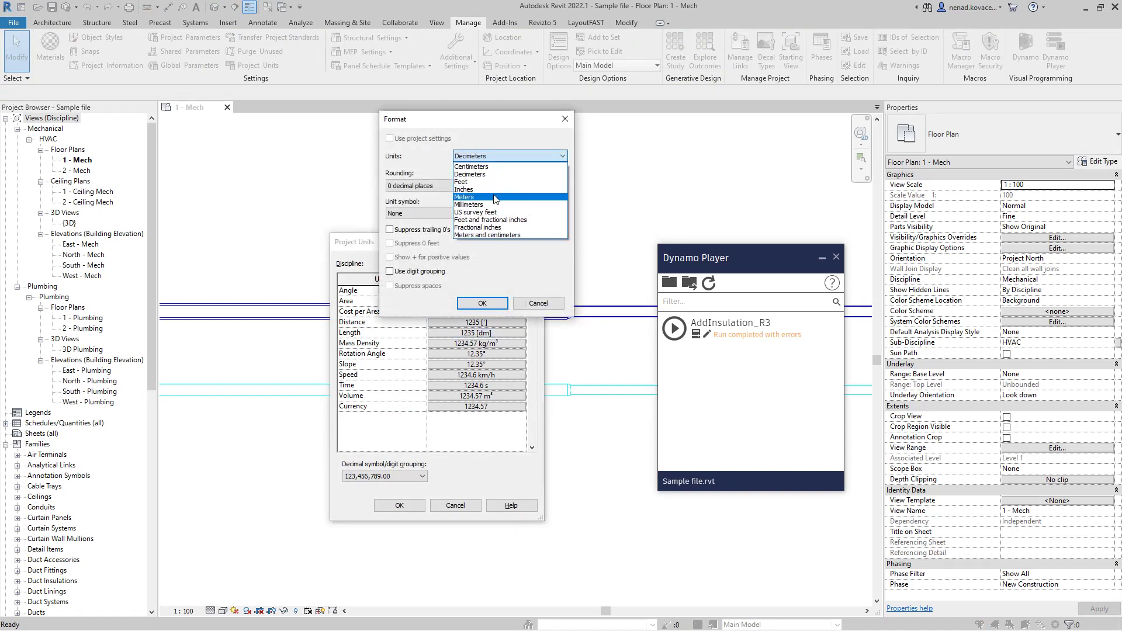
pyautogui.click(494, 235)
pyautogui.click(493, 305)
pyautogui.click(392, 507)
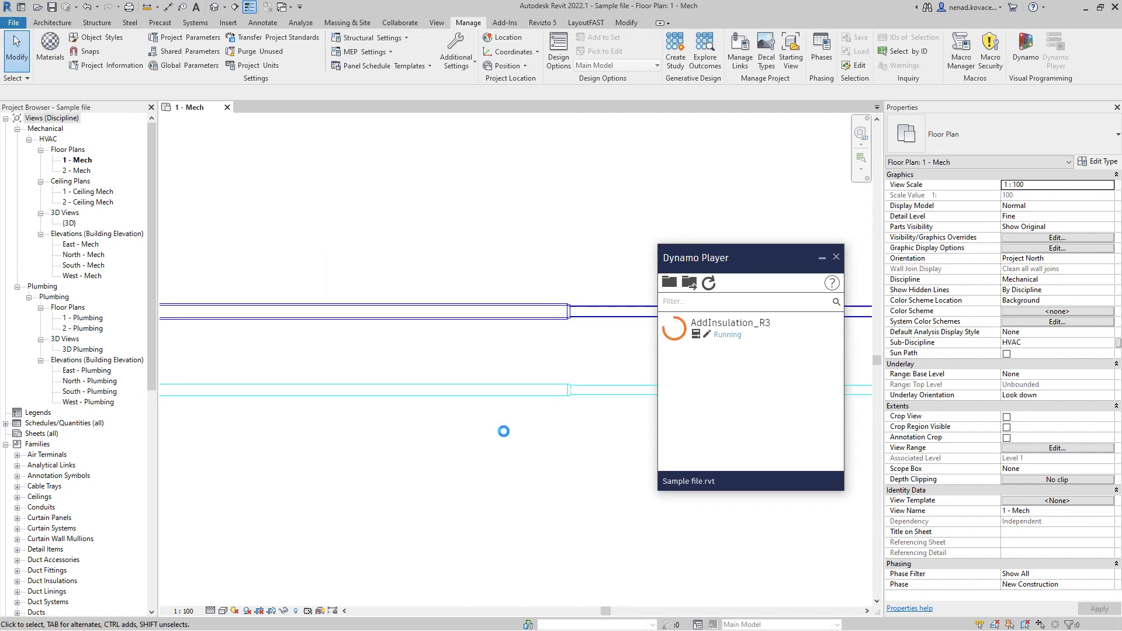
# Step: Rerun the graph on the chosen pipe system with 3, 6 and 9 mm thicknesses
pyautogui.click(365, 144)
pyautogui.click(363, 154)
pyautogui.click(350, 234)
pyautogui.write('3')
pyautogui.press('Tab')
pyautogui.write('6')
pyautogui.press('Tab')
pyautogui.write('9')
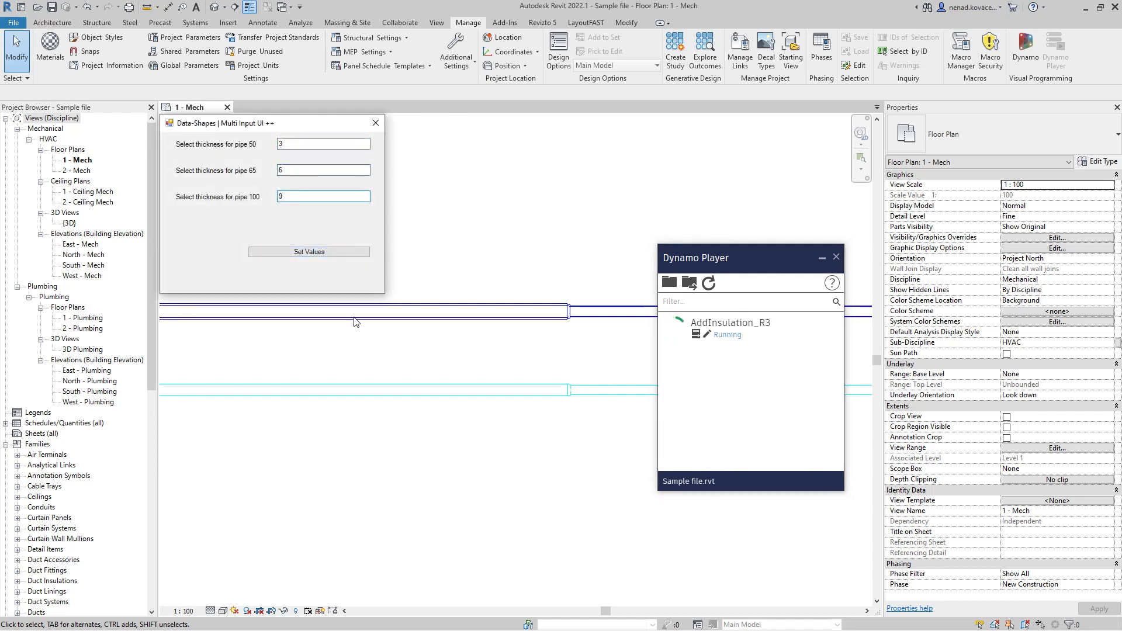
pyautogui.click(339, 253)
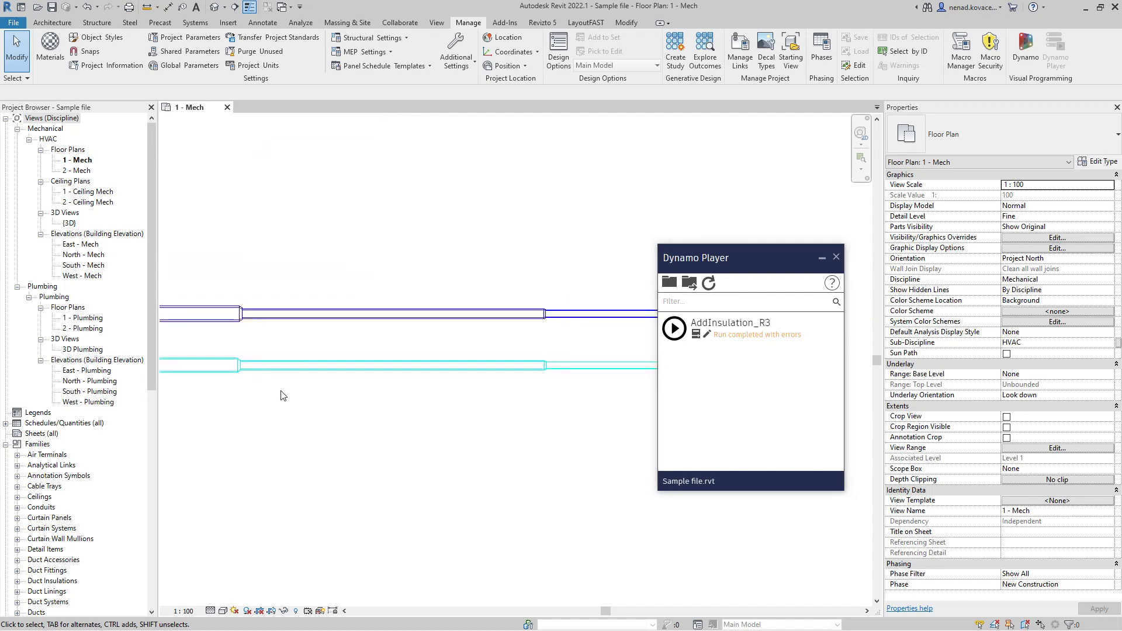
# Step: Check the insulation on the left, middle and right 50 mm pipes
pyautogui.click(198, 365)
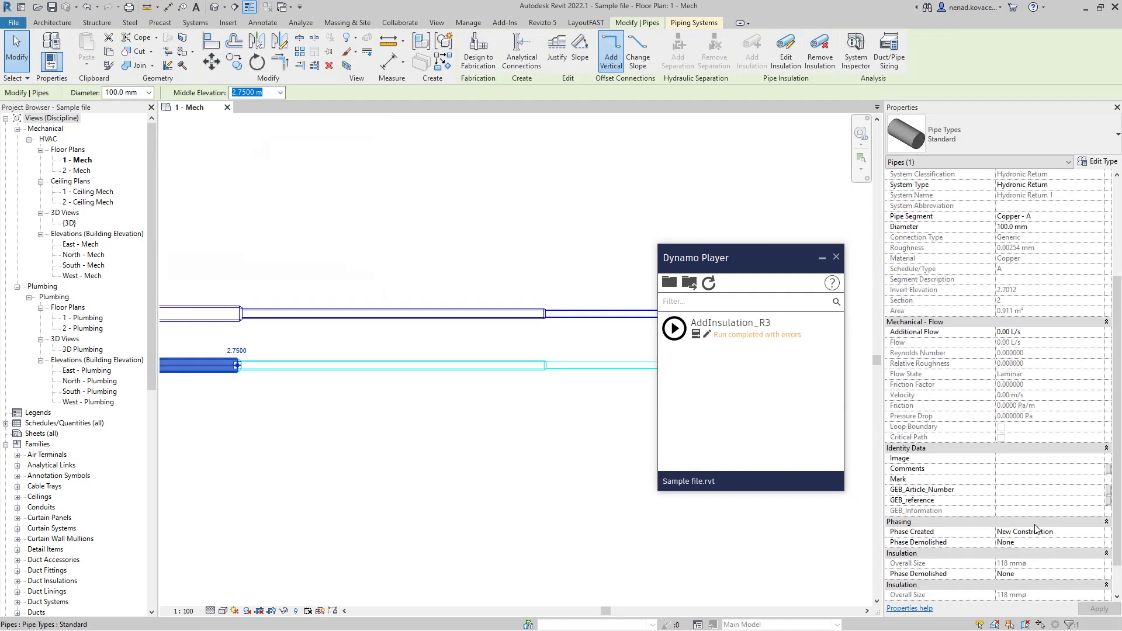
pyautogui.click(461, 391)
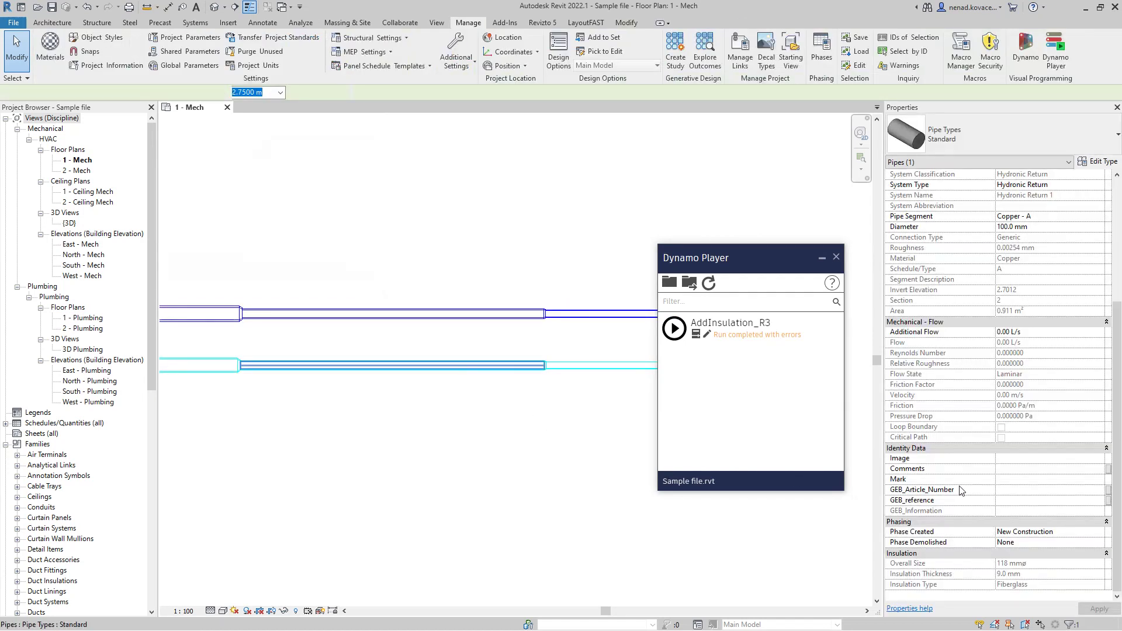
pyautogui.click(607, 366)
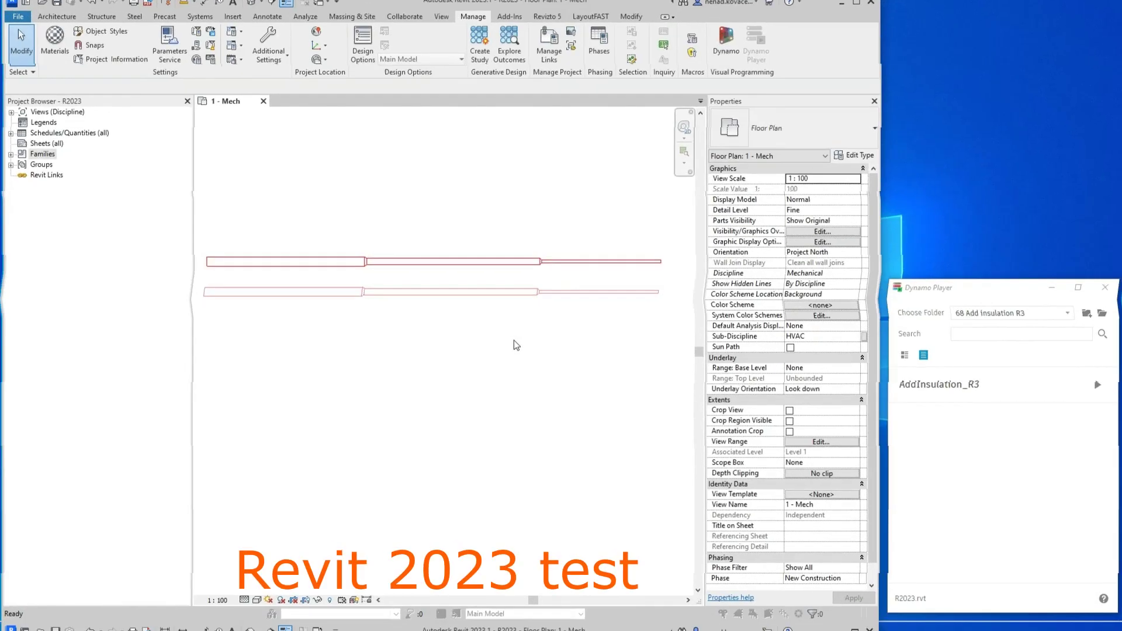
pyautogui.press('u')
pyautogui.press('n')
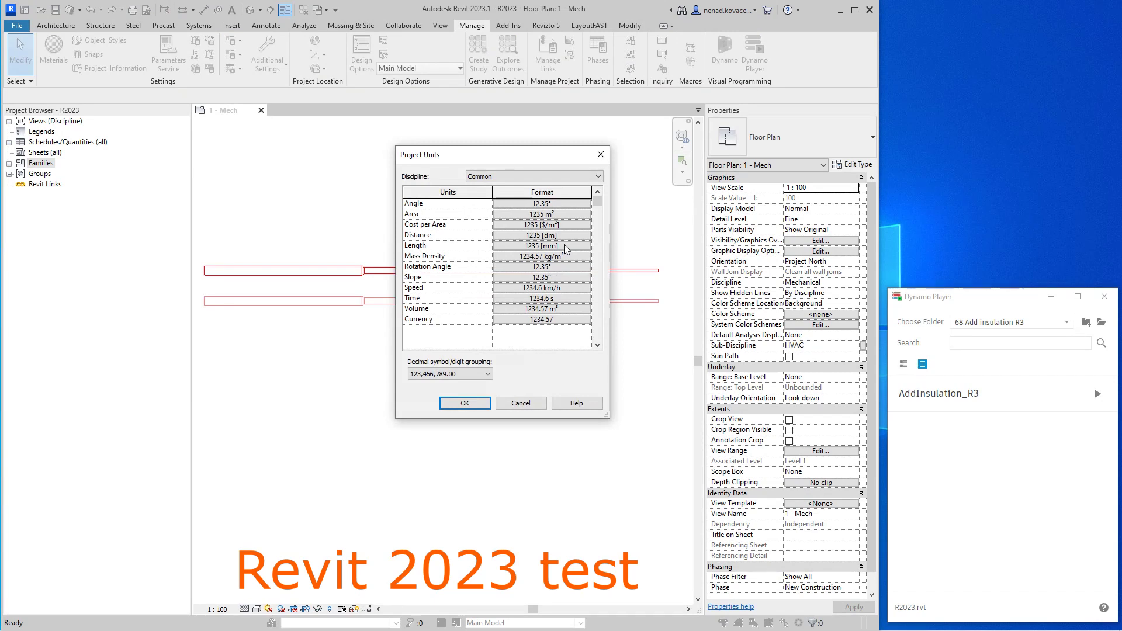
# Step: Keep millimeter units and insulate Hydronic Supply with Fiberglass at 5, 10, 15 mm
pyautogui.click(600, 154)
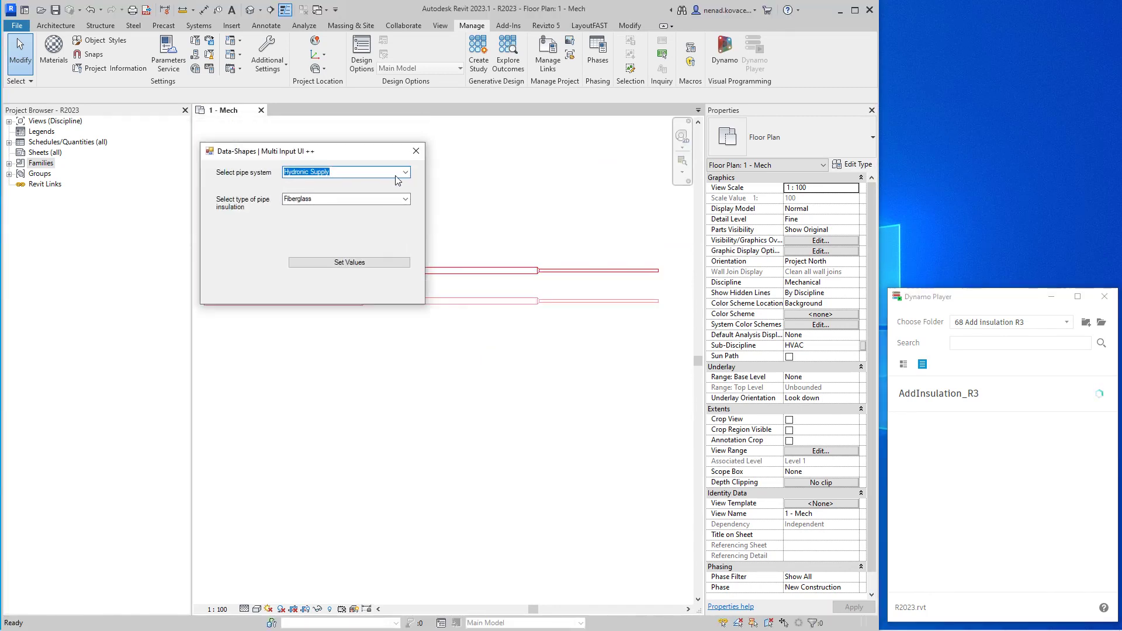
pyautogui.moveTo(381, 138); pyautogui.dragTo(529, 326)
pyautogui.click(537, 430)
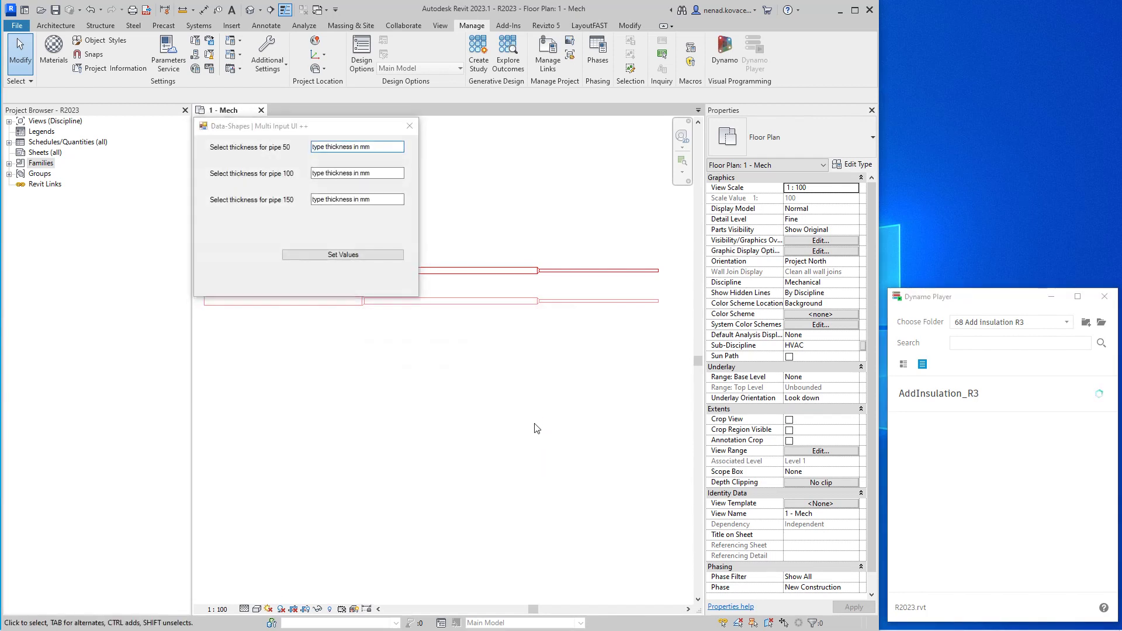
pyautogui.moveTo(387, 147); pyautogui.dragTo(217, 144)
pyautogui.write('5')
pyautogui.press('Tab')
pyautogui.write('1')
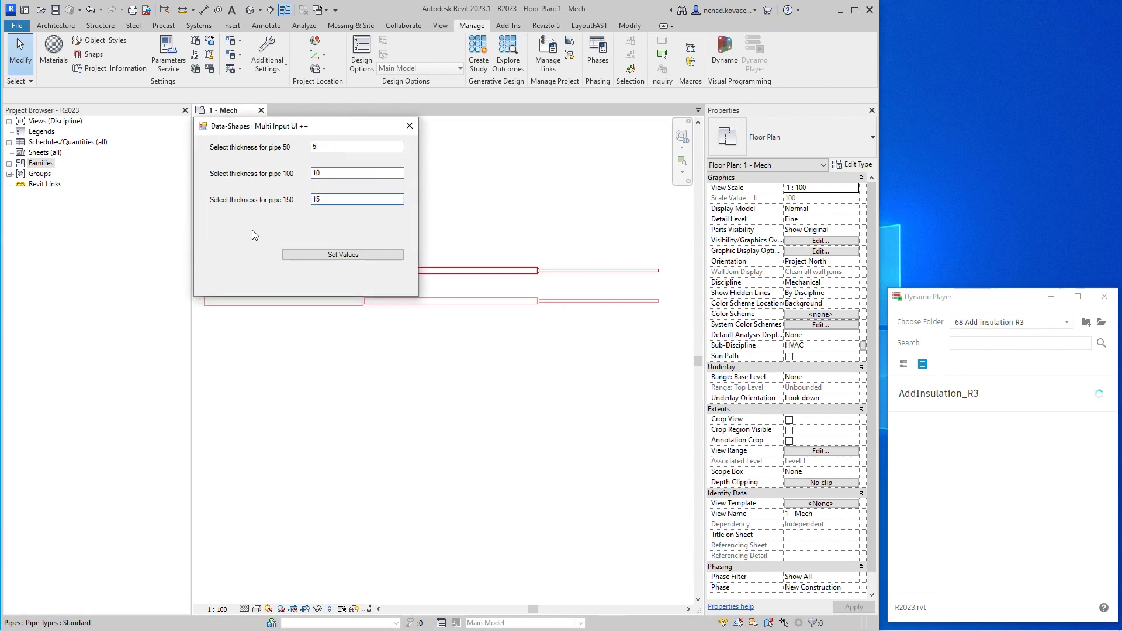
pyautogui.click(343, 255)
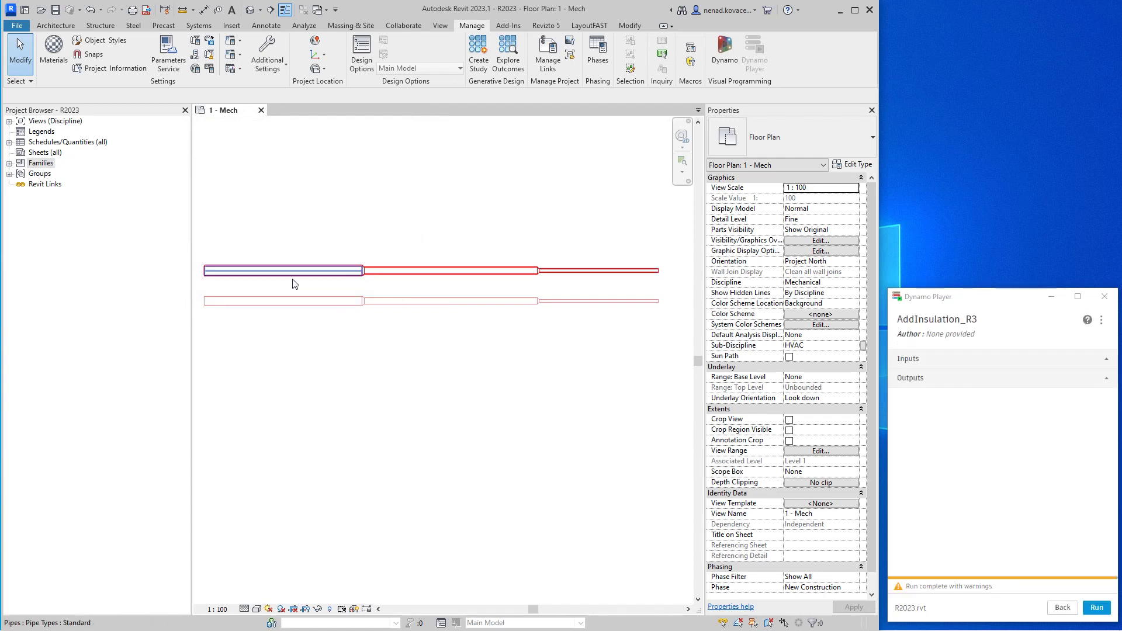
# Step: Check the insulation on the 150, 100 and 50 mm pipes
pyautogui.click(338, 273)
pyautogui.scroll(-5, 784, 456)
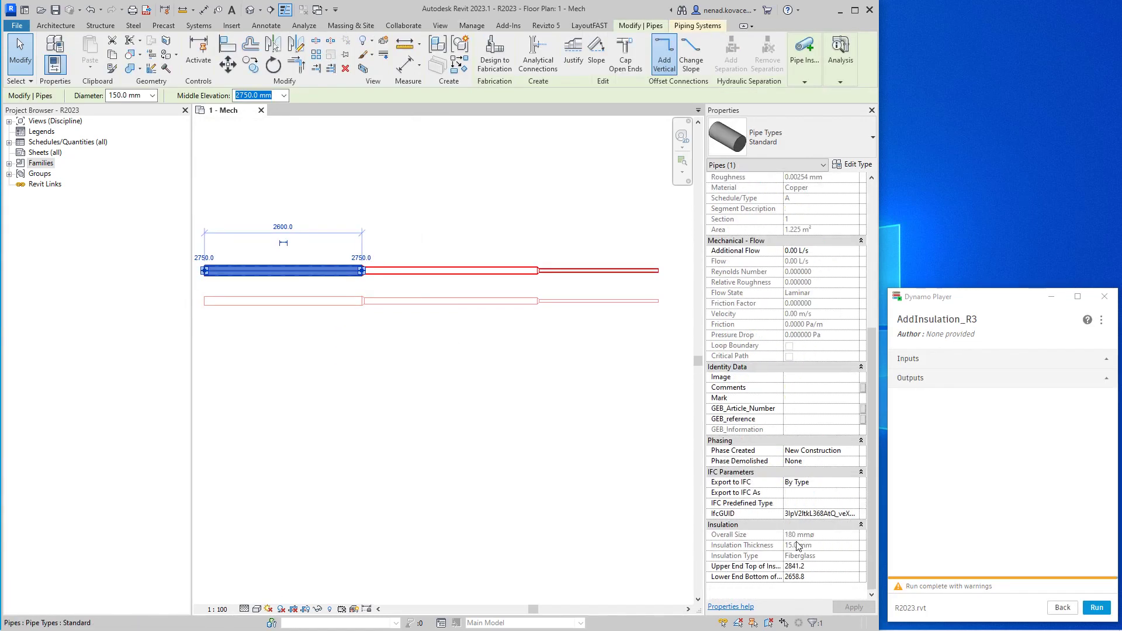
pyautogui.click(450, 271)
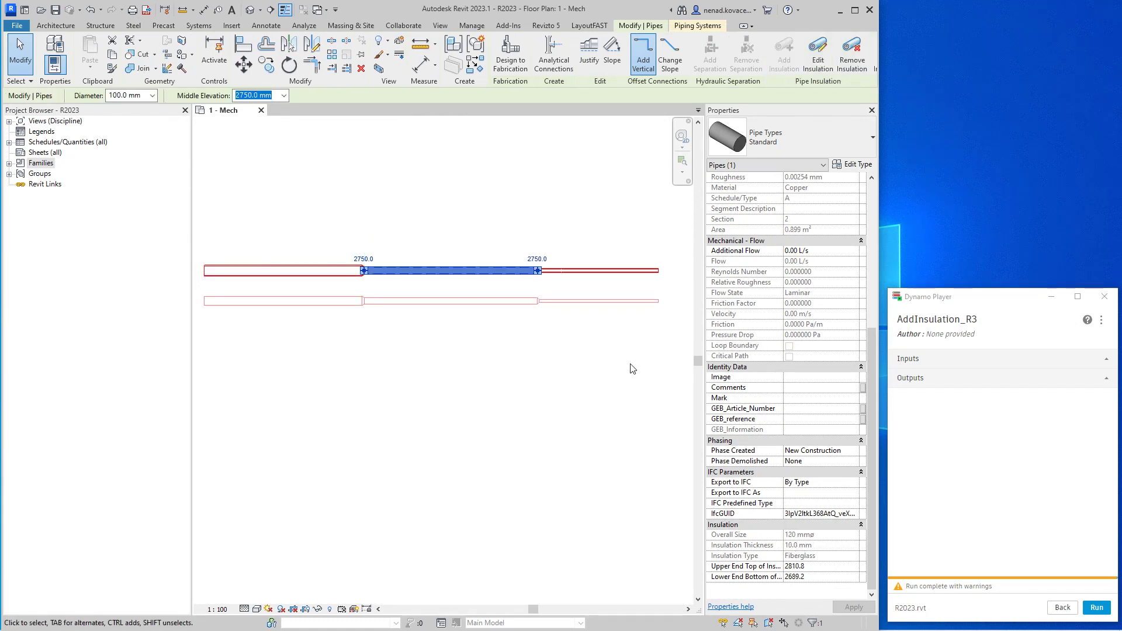
pyautogui.click(628, 273)
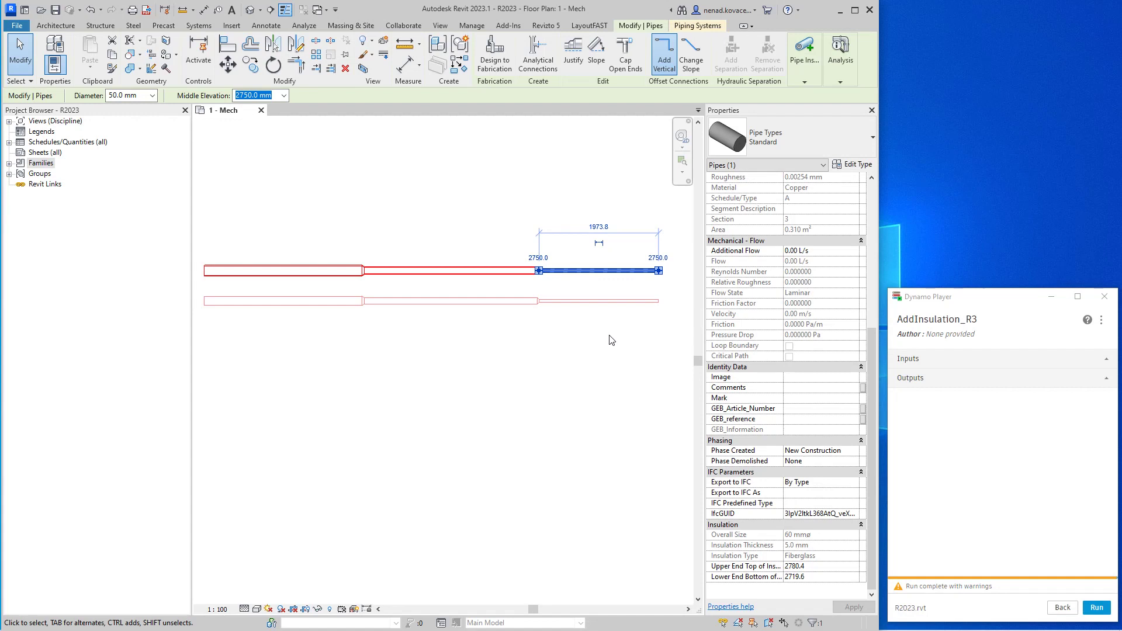
pyautogui.click(588, 380)
pyautogui.press('u')
pyautogui.press('n')
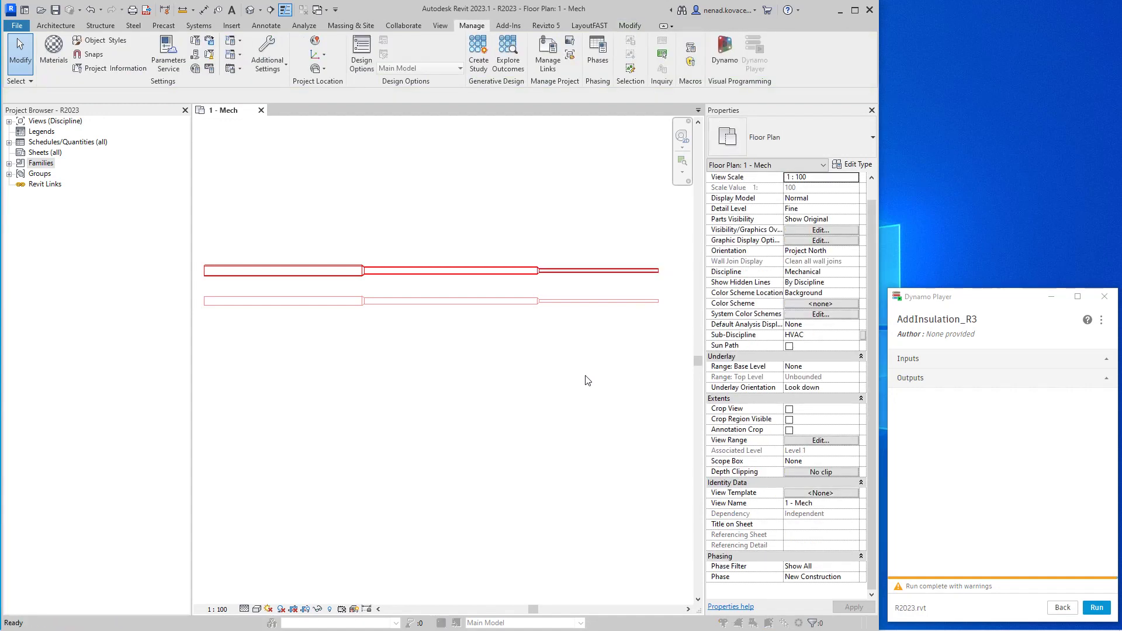
# Step: Set the project length units to meters and apply the change
pyautogui.click(563, 246)
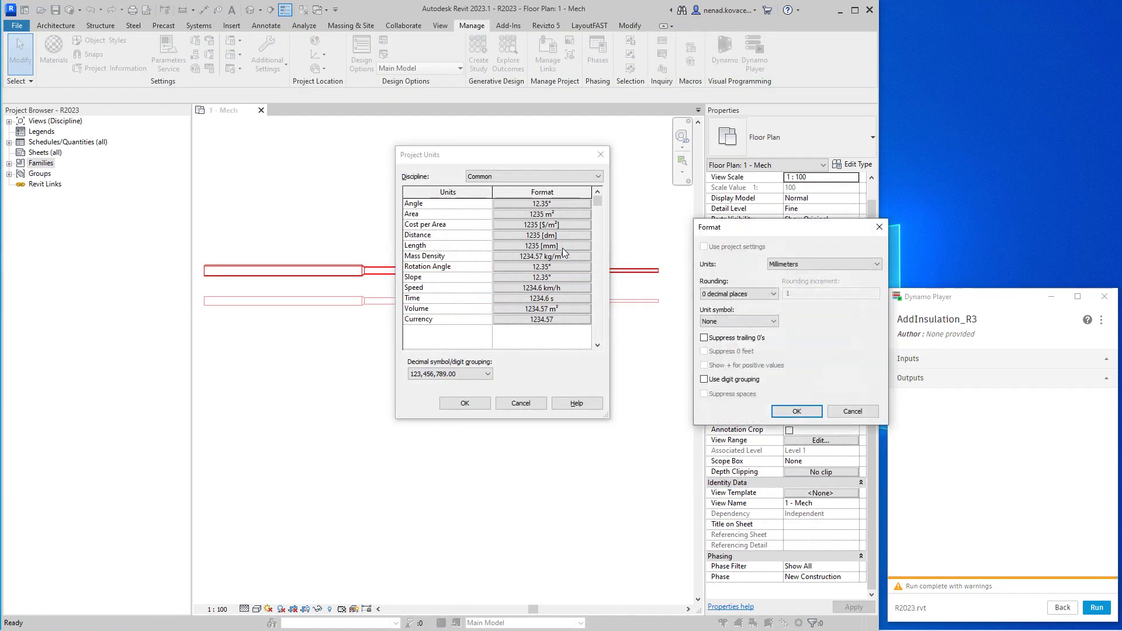
pyautogui.click(783, 264)
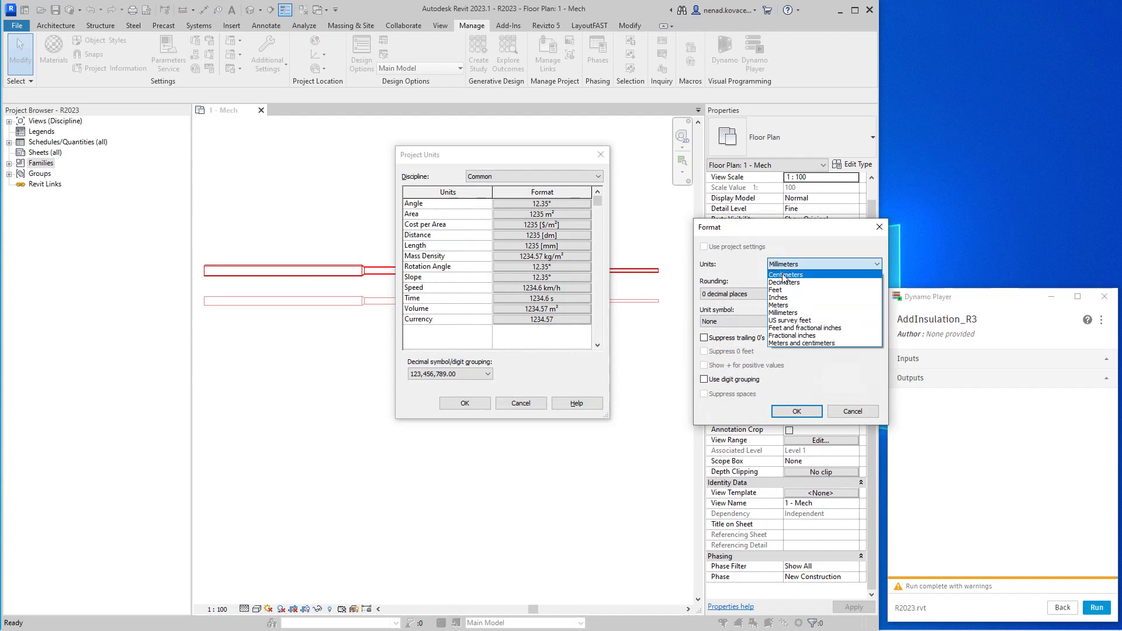
pyautogui.click(788, 306)
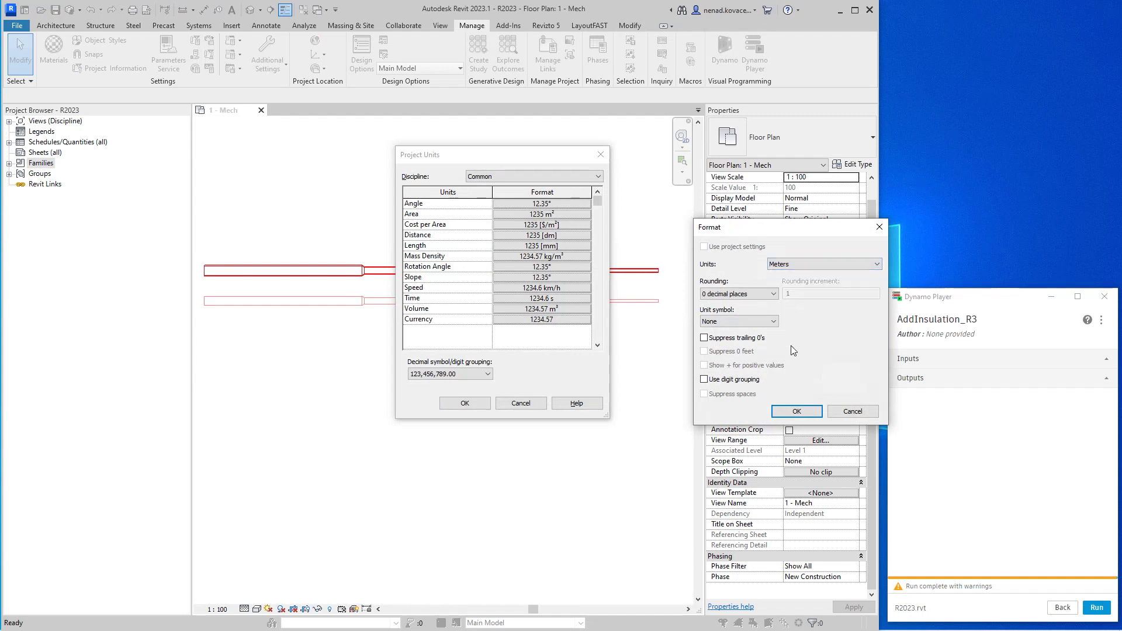
pyautogui.click(797, 411)
pyautogui.click(504, 408)
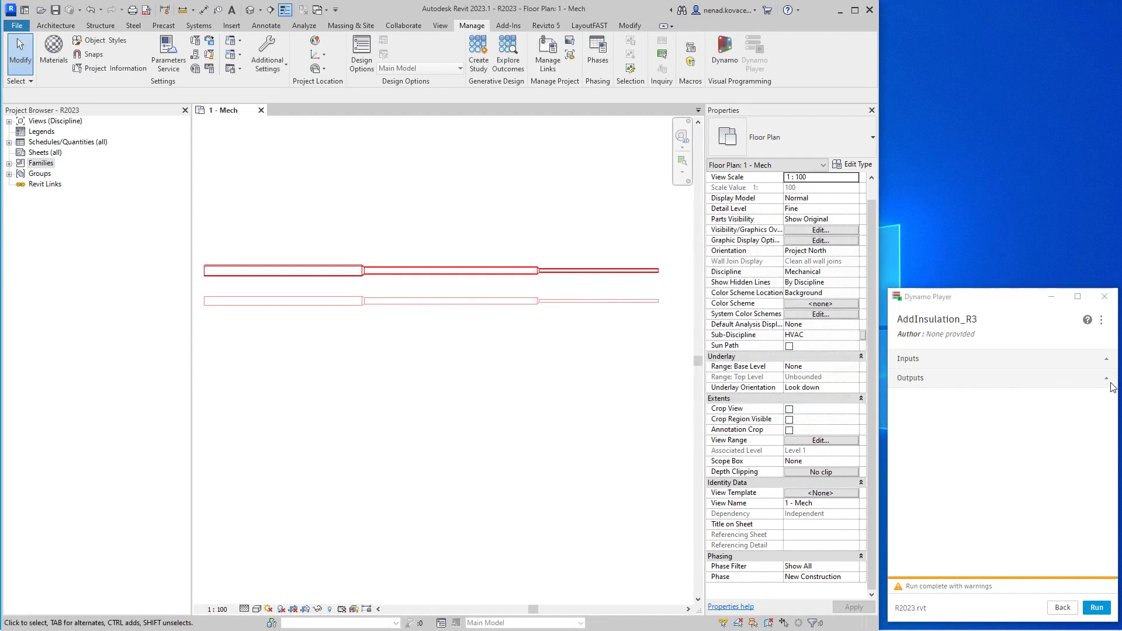
# Step: Run AddInsulation_R3 from Dynamo Player, keeping Hydronic Supply and Fiberglass insulation
pyautogui.click(1096, 608)
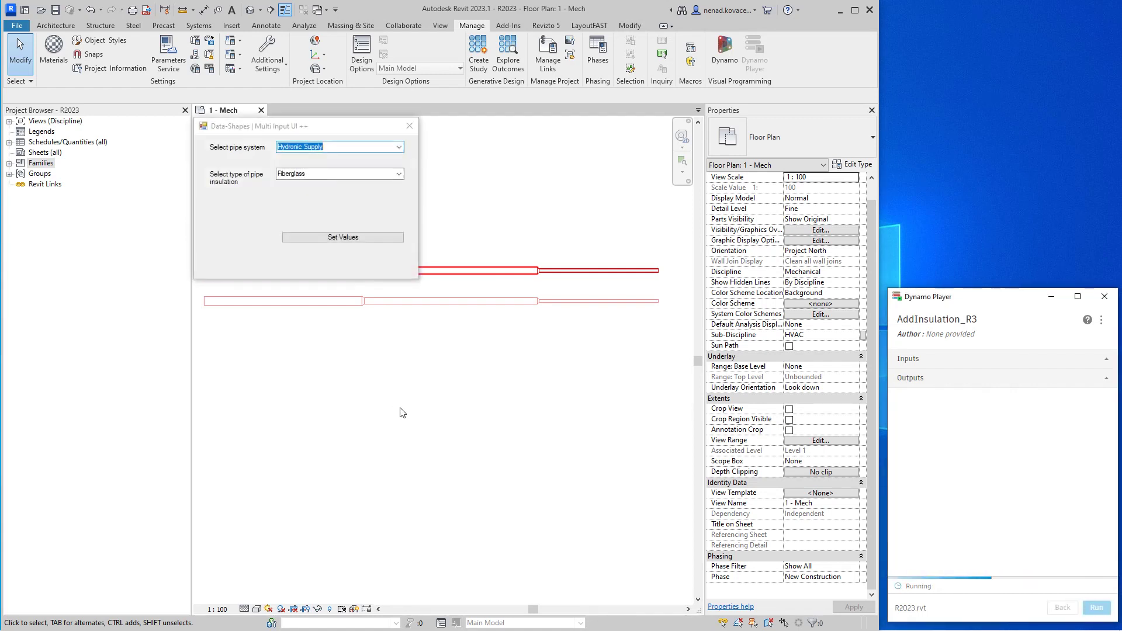
pyautogui.click(401, 150)
pyautogui.click(374, 164)
pyautogui.click(369, 236)
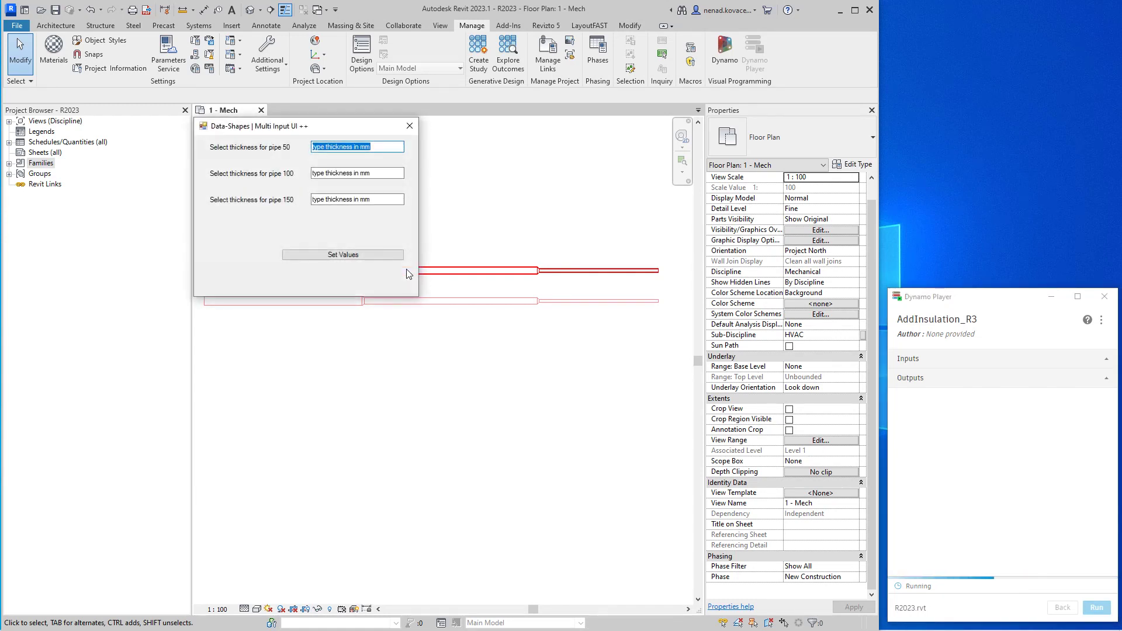
# Step: Enter insulation thicknesses 3, 6 and 9 for the 50, 100 and 150 pipes
pyautogui.write('3')
pyautogui.press('Tab')
pyautogui.write('6')
pyautogui.press('Tab')
pyautogui.write('9')
pyautogui.click(381, 257)
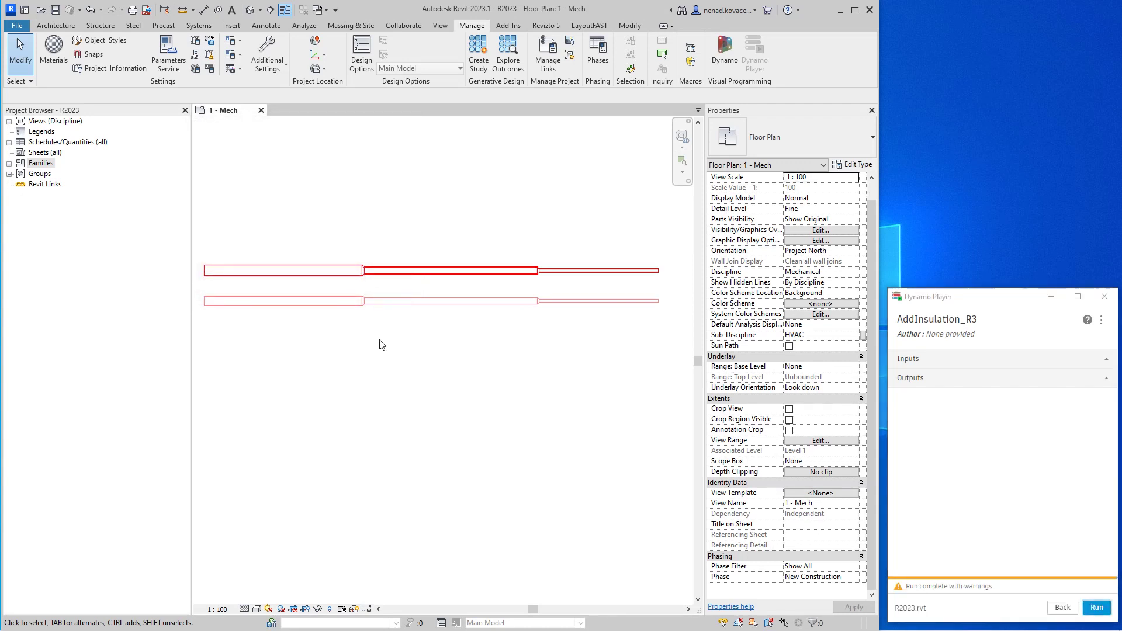
# Step: Check the insulation on the 150, 100 and 50 mm pipes, then box-select all pipes
pyautogui.scroll(4, 331, 304)
pyautogui.scroll(2, 354, 312)
pyautogui.click(356, 312)
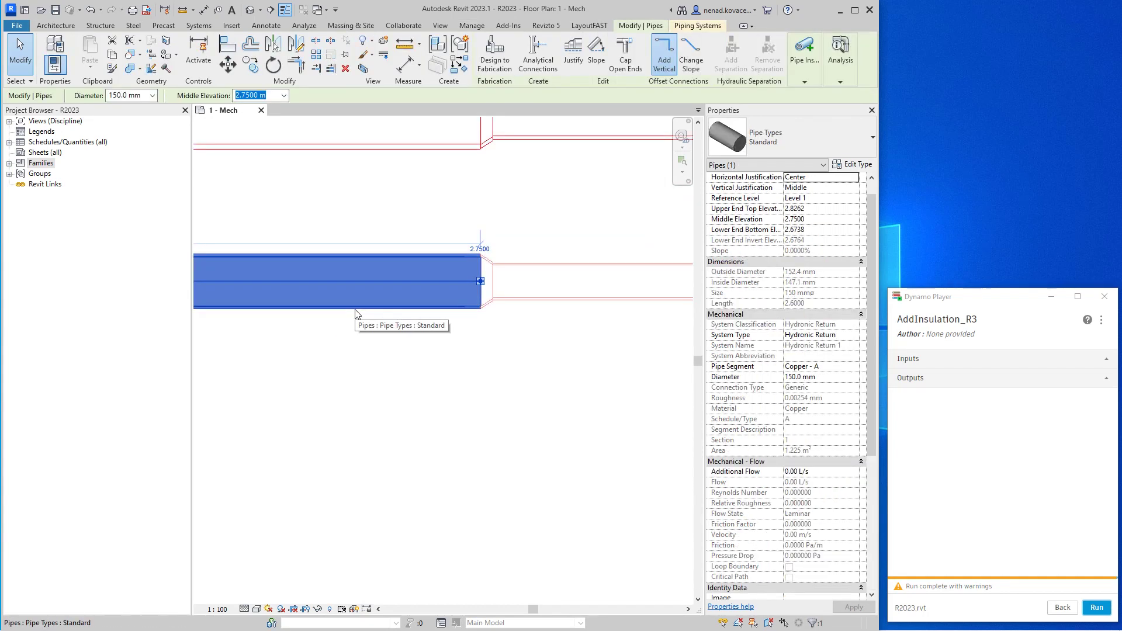
pyautogui.scroll(-5, 787, 407)
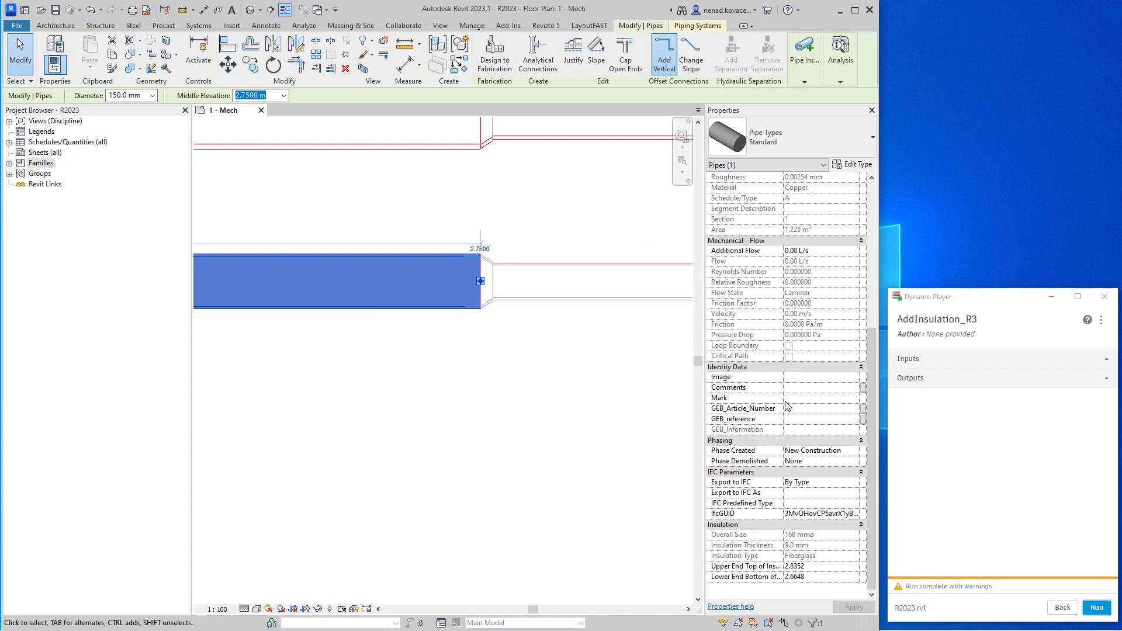
pyautogui.click(636, 348)
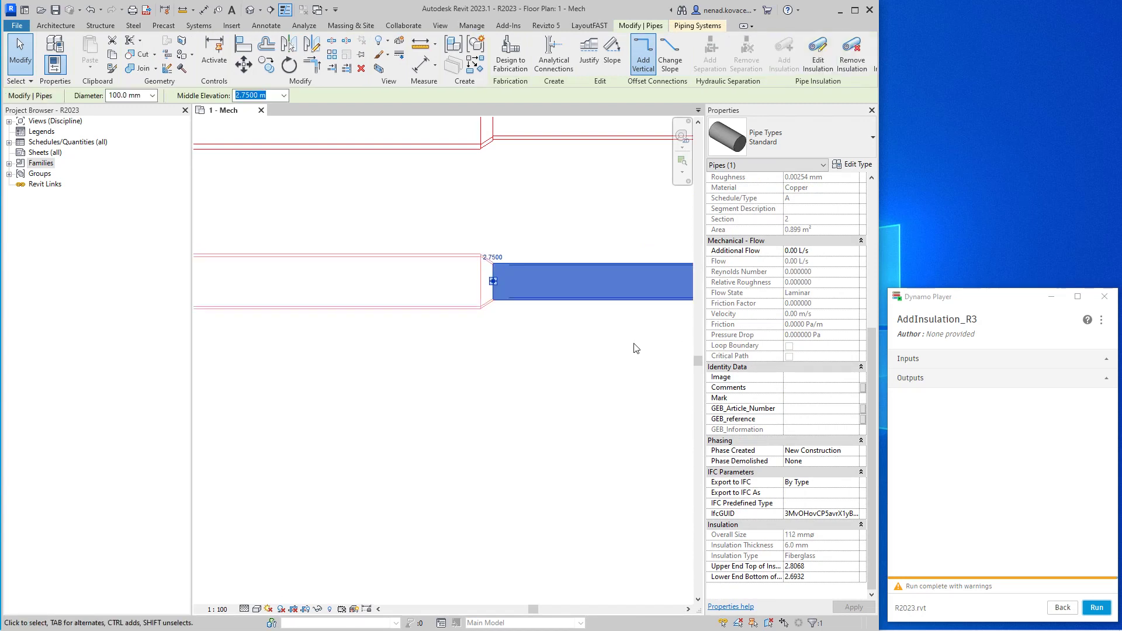
pyautogui.moveTo(438, 371); pyautogui.dragTo(230, 358, button='middle')
pyautogui.moveTo(606, 429); pyautogui.dragTo(366, 416, button='middle')
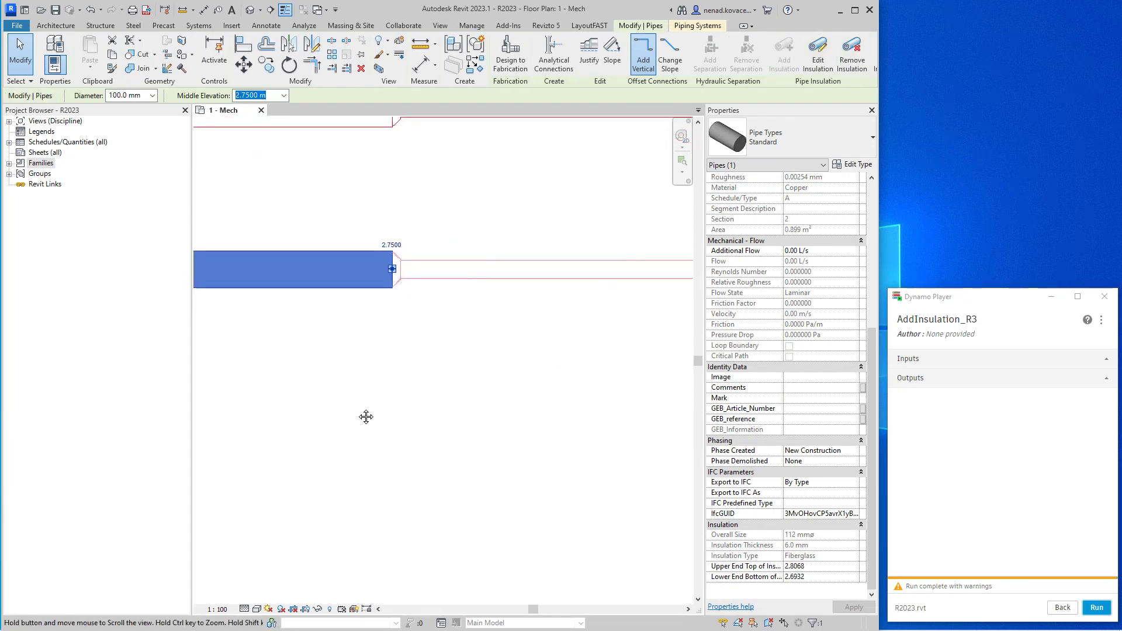
pyautogui.click(561, 270)
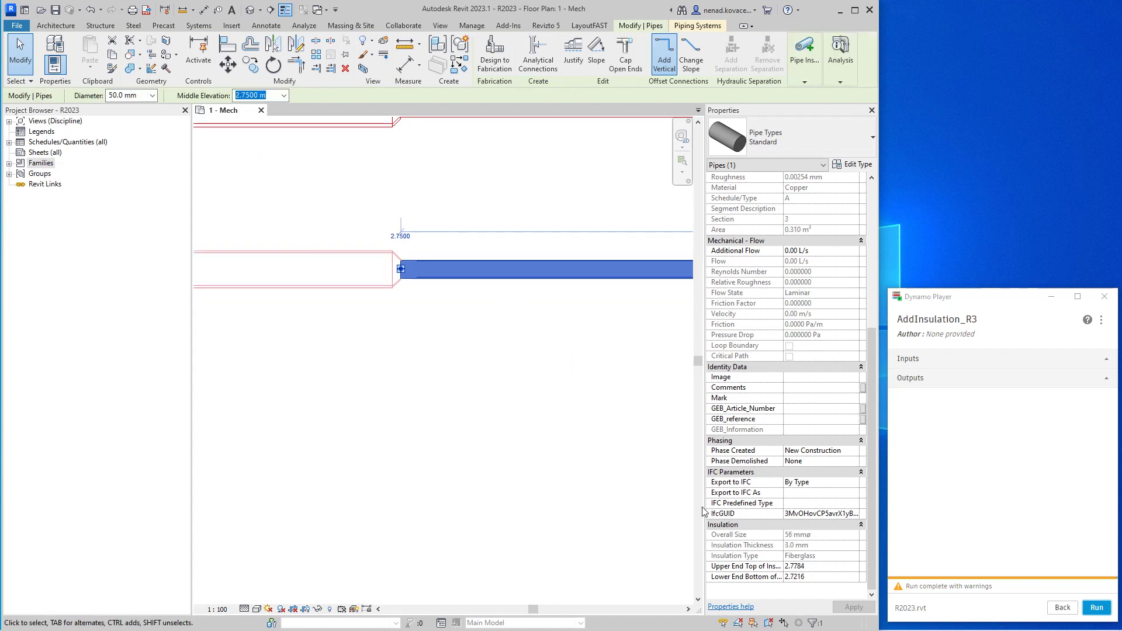
pyautogui.scroll(-5, 568, 403)
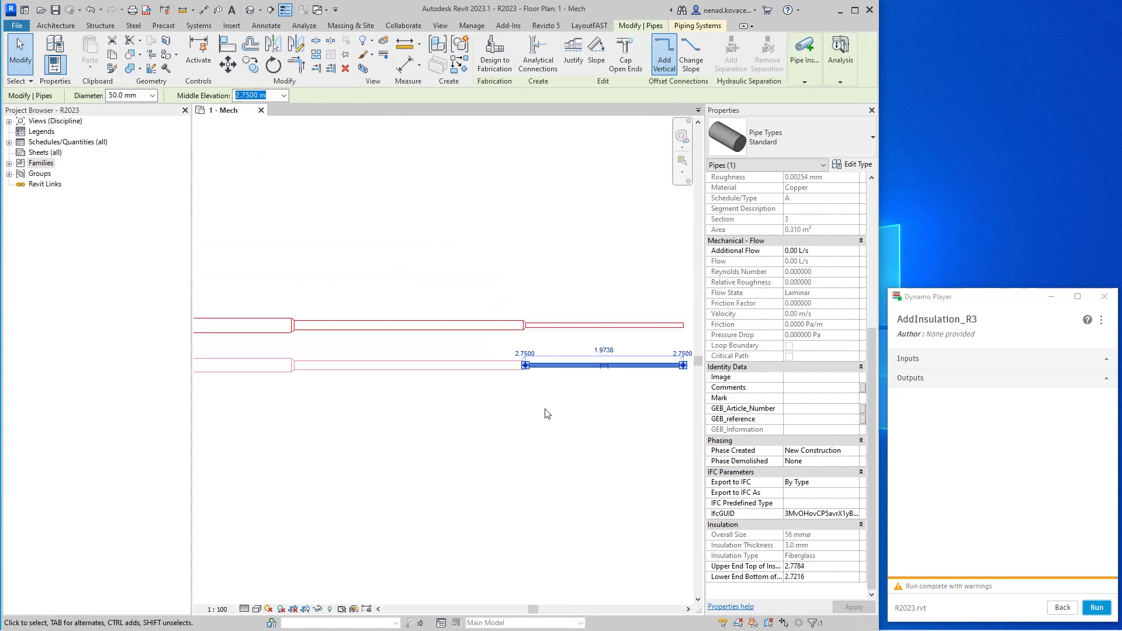
pyautogui.scroll(-2, 528, 438)
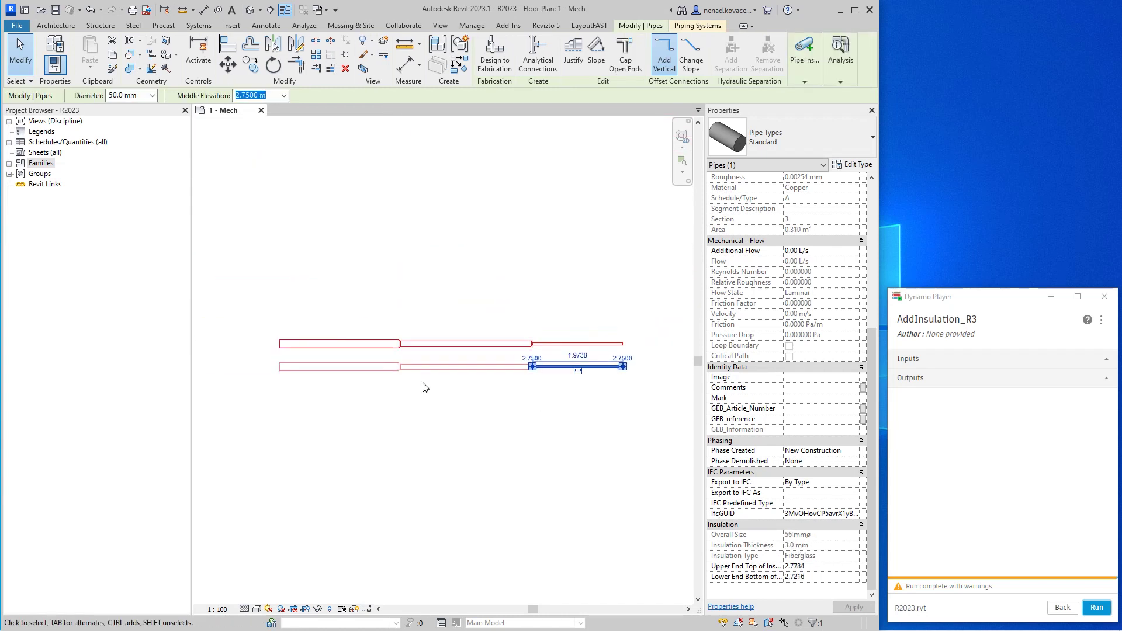
pyautogui.moveTo(243, 301); pyautogui.dragTo(636, 460)
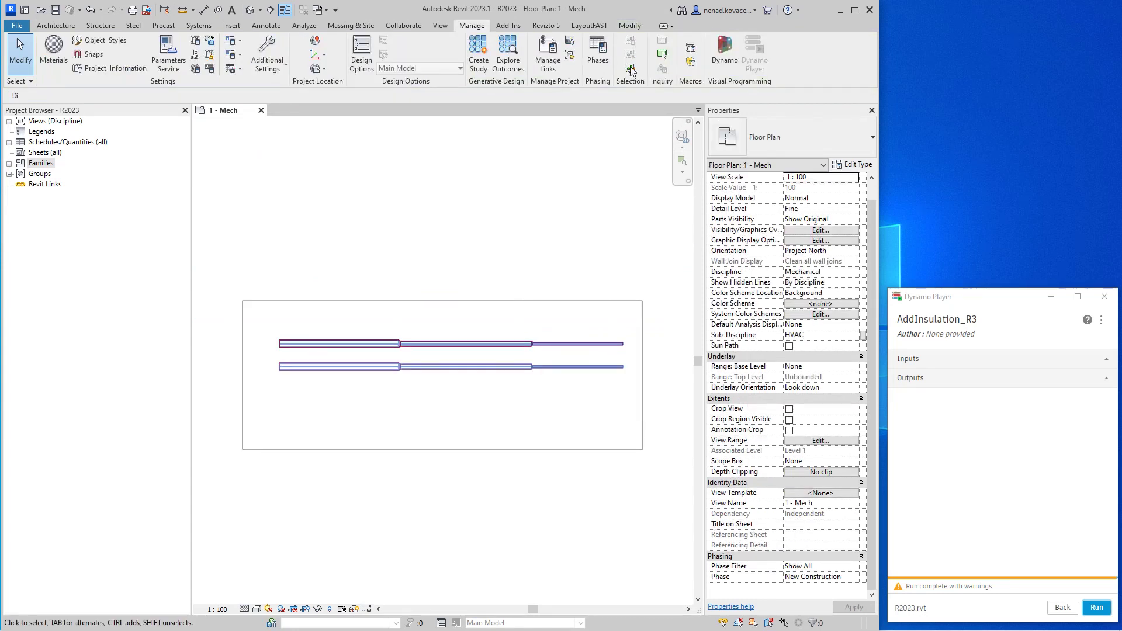
# Step: Remove the insulation from all selected pipes and clear the selection
pyautogui.click(753, 62)
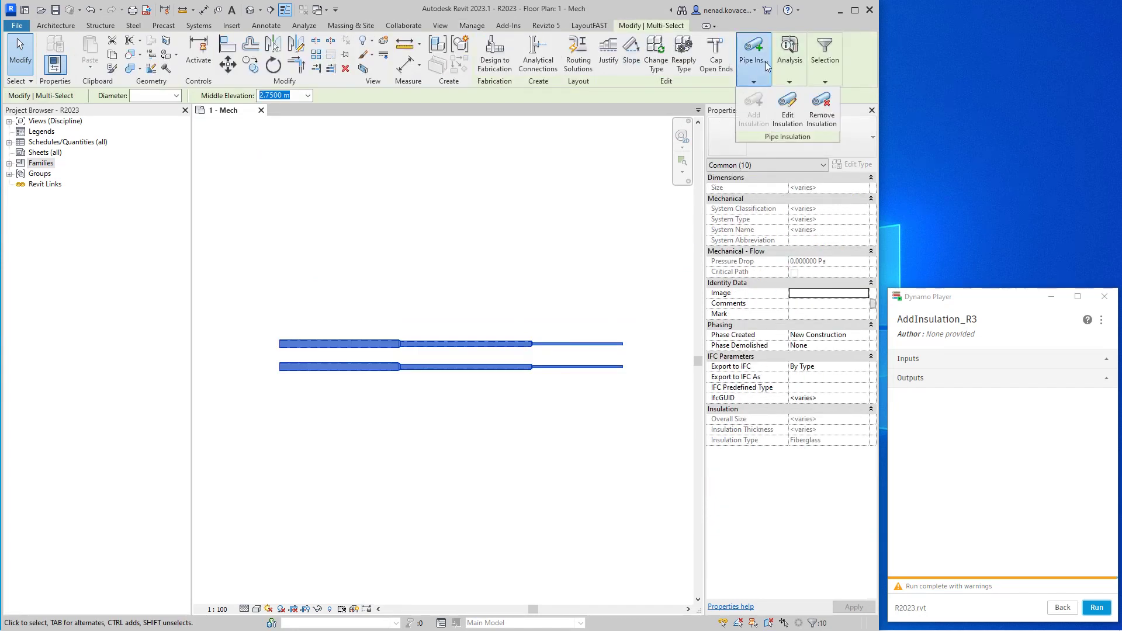
pyautogui.click(822, 108)
pyautogui.click(589, 328)
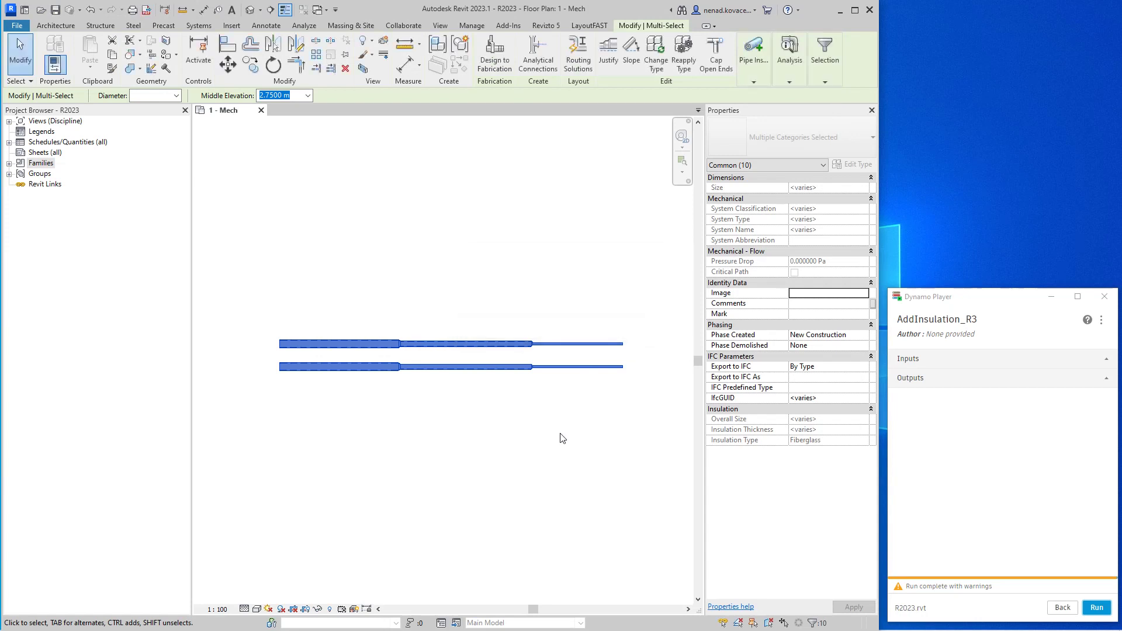
pyautogui.click(563, 437)
# Step: Change the project length units to centimeters via Project Units (UN)
pyautogui.press('u')
pyautogui.press('n')
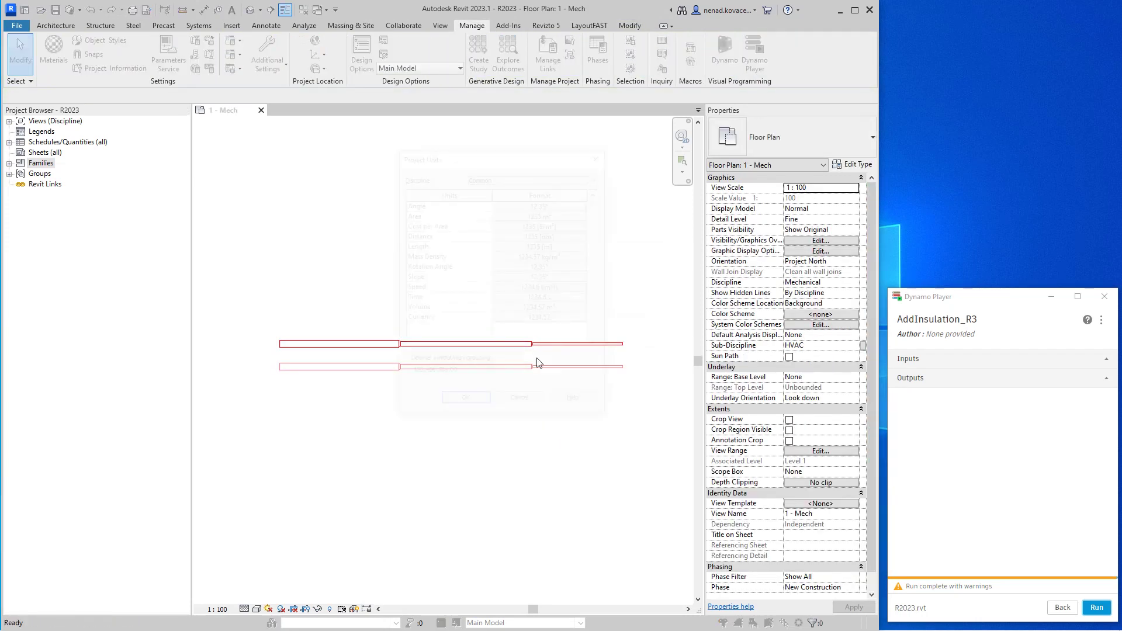
pyautogui.click(560, 246)
pyautogui.click(802, 264)
pyautogui.click(801, 275)
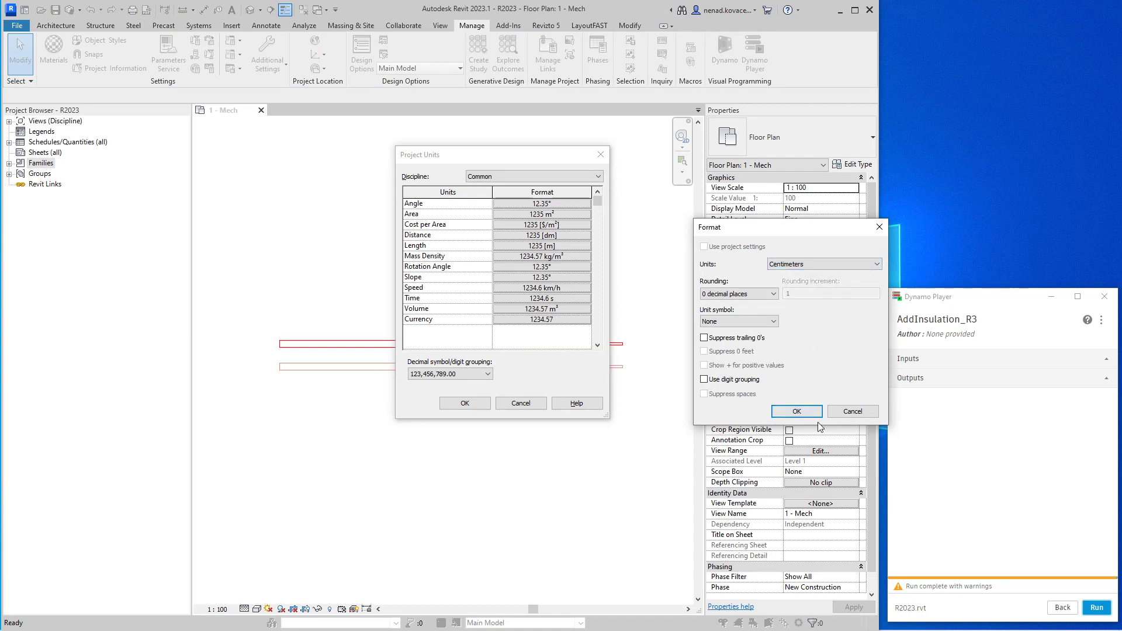
pyautogui.click(814, 412)
pyautogui.click(468, 405)
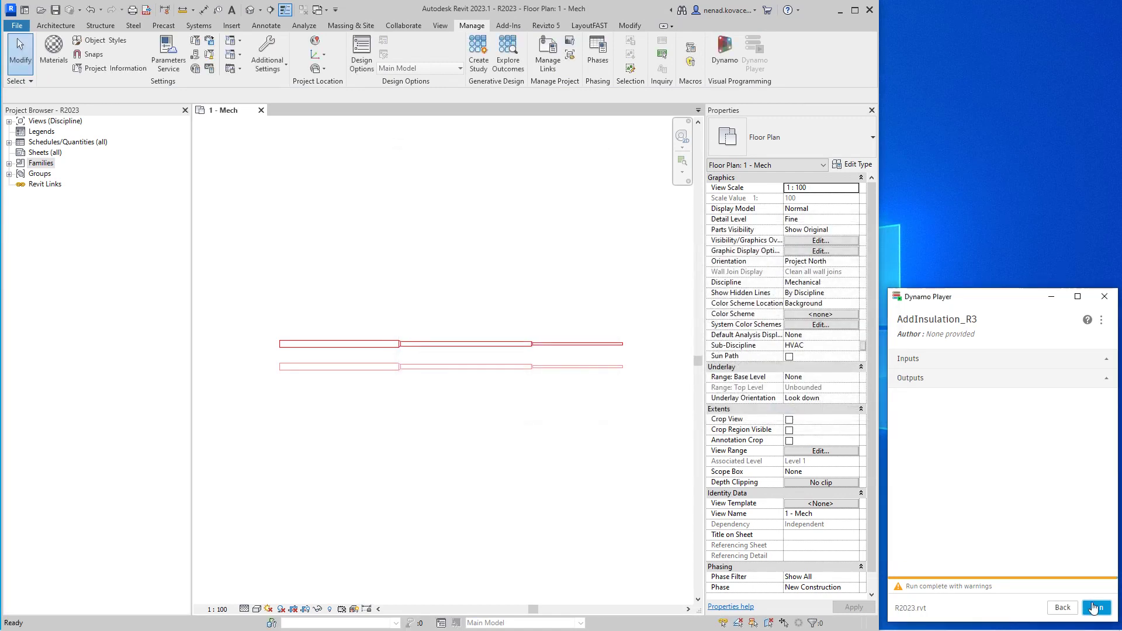
pyautogui.press('Return')
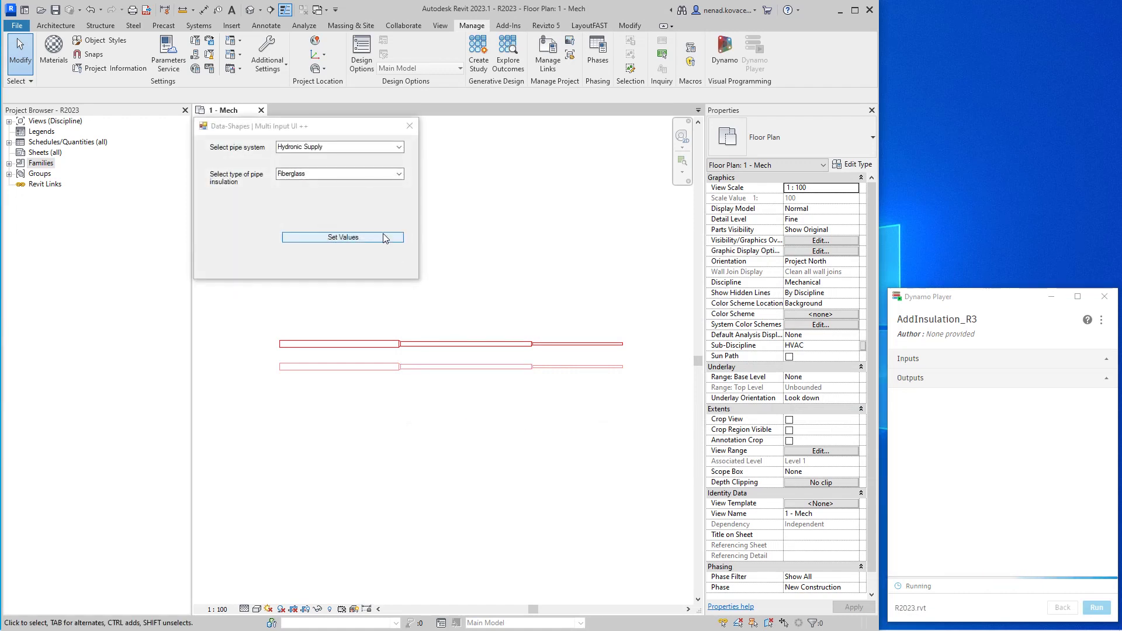
# Step: Keep Hydronic Supply with Fiberglass and enter thicknesses 10, 20 and 30
pyautogui.click(383, 236)
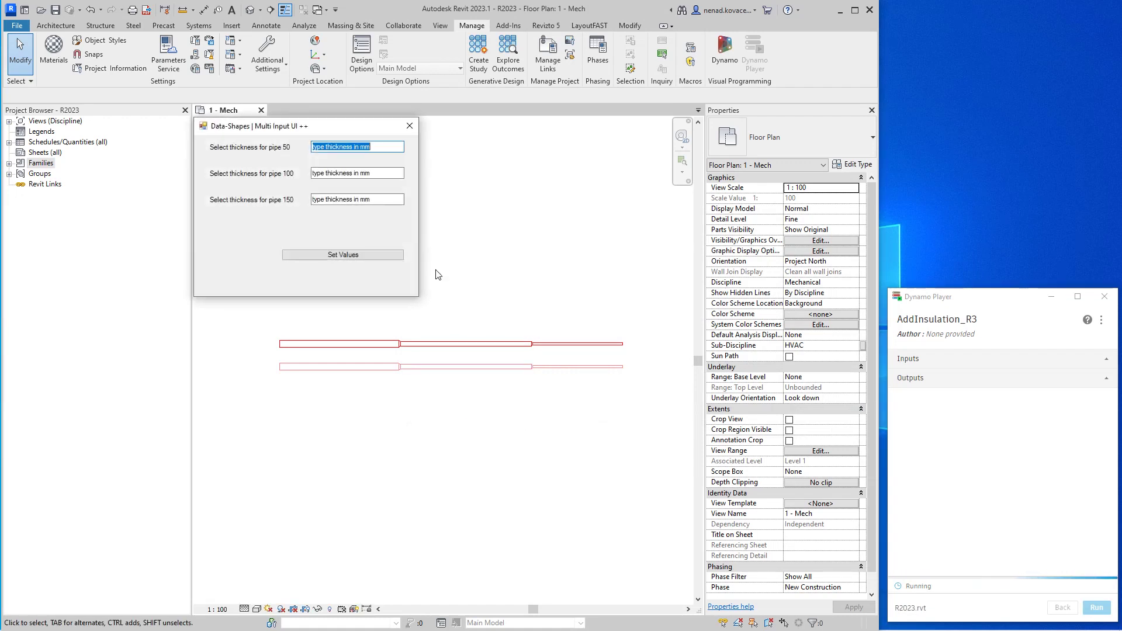
pyautogui.write('10')
pyautogui.press('Tab')
pyautogui.write('20')
pyautogui.press('Tab')
pyautogui.write('30')
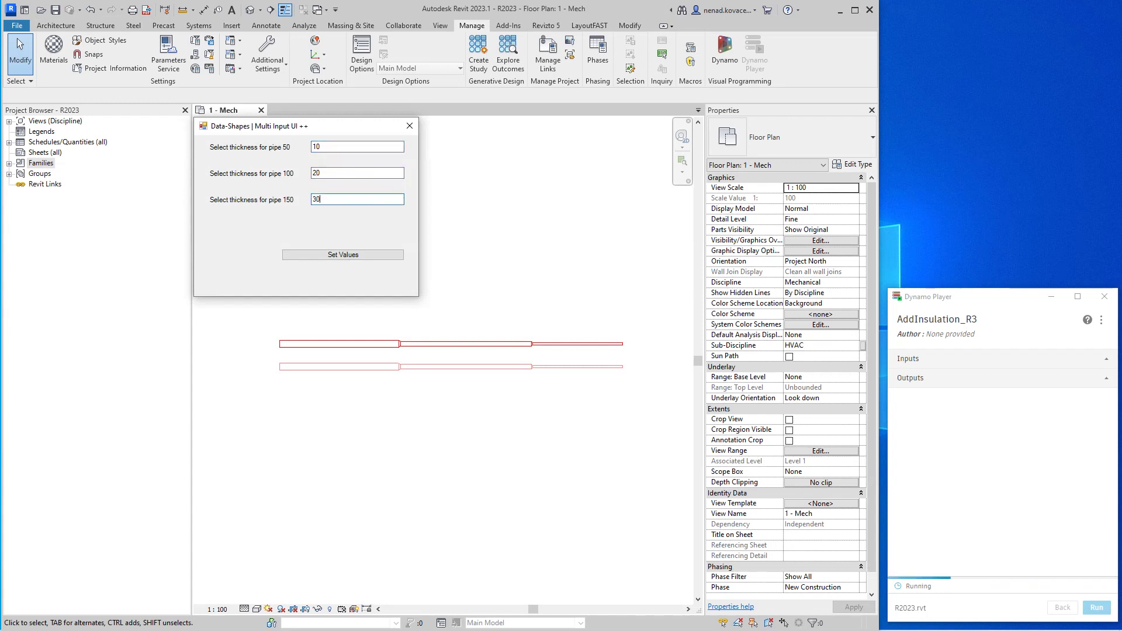
pyautogui.click(377, 254)
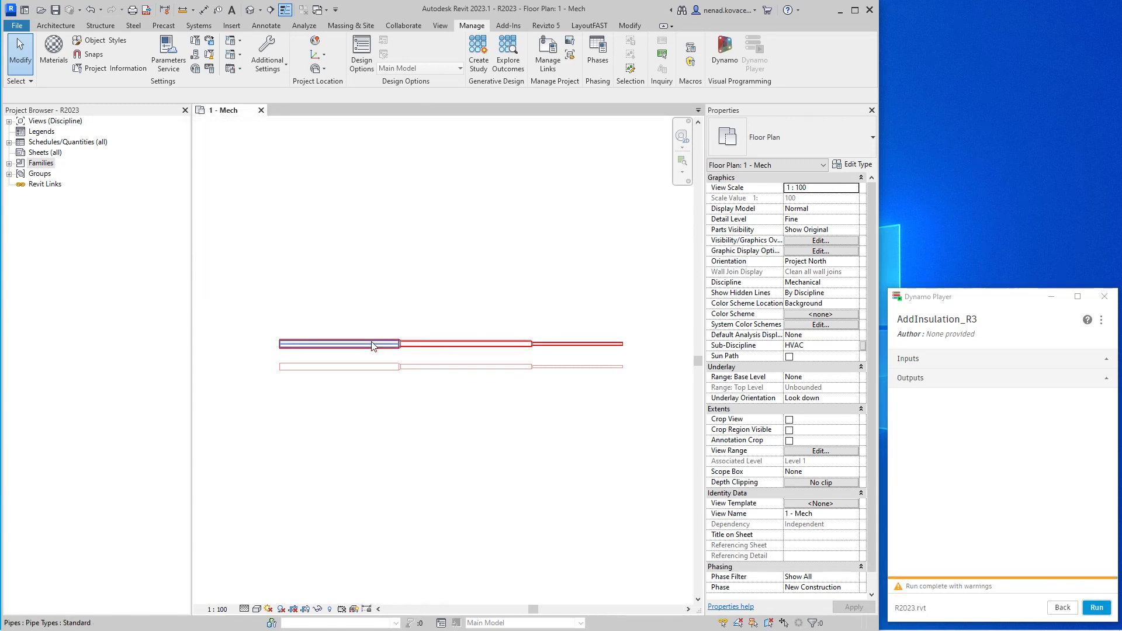
# Step: Check the 150 and 100 mm pipes' insulation, then reopen Project Units with UN
pyautogui.click(444, 360)
pyautogui.scroll(-10, 830, 292)
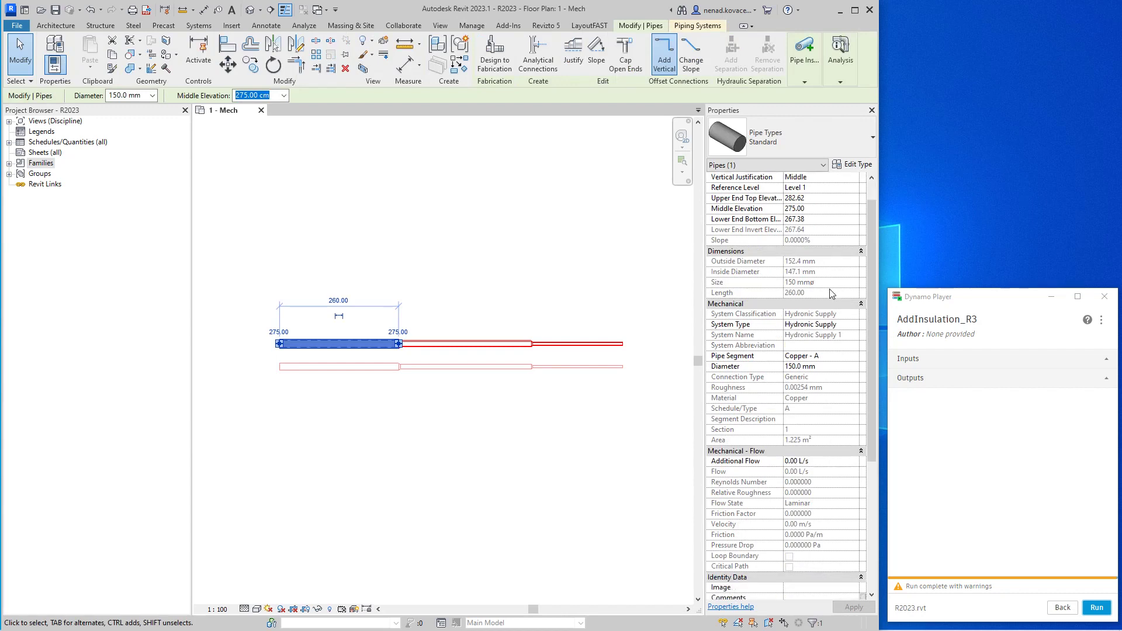
pyautogui.scroll(-1, 832, 294)
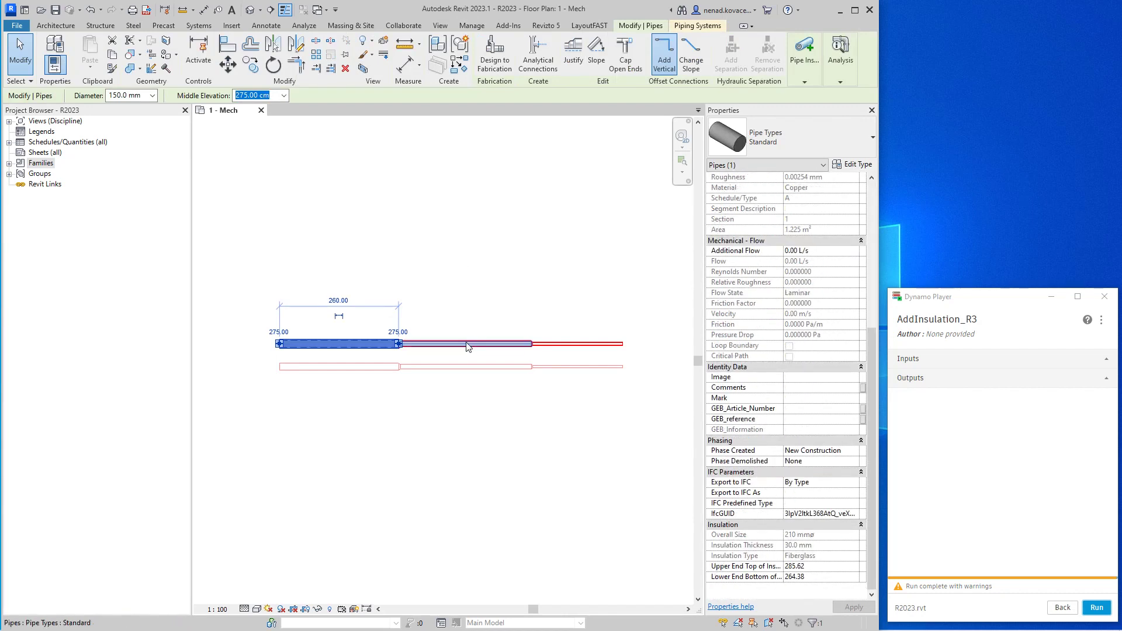
pyautogui.click(499, 349)
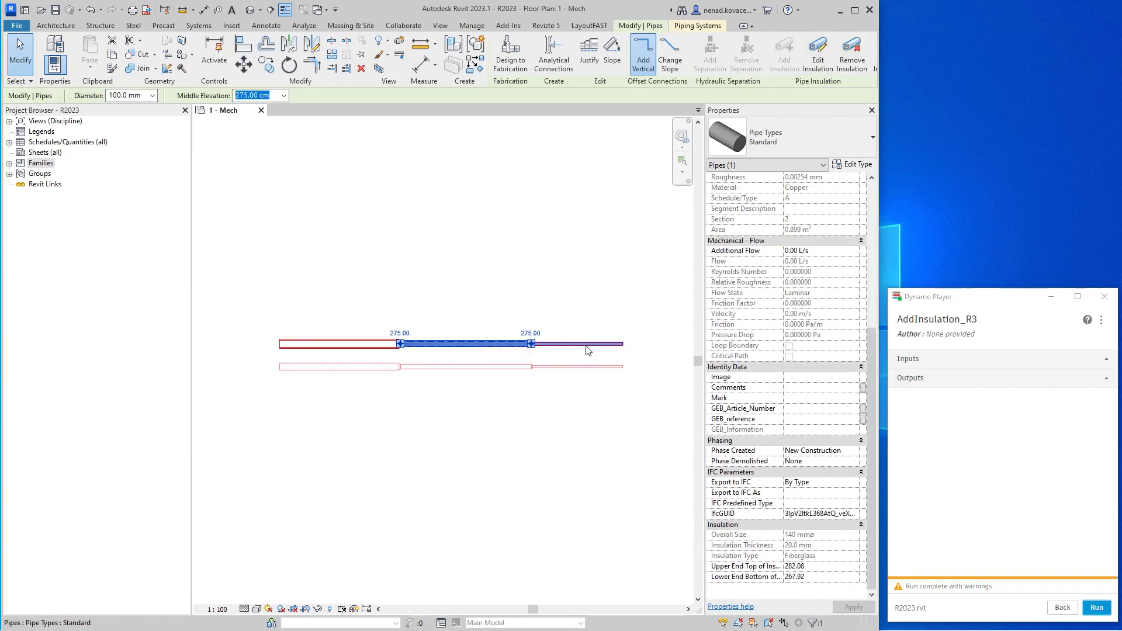
pyautogui.click(413, 271)
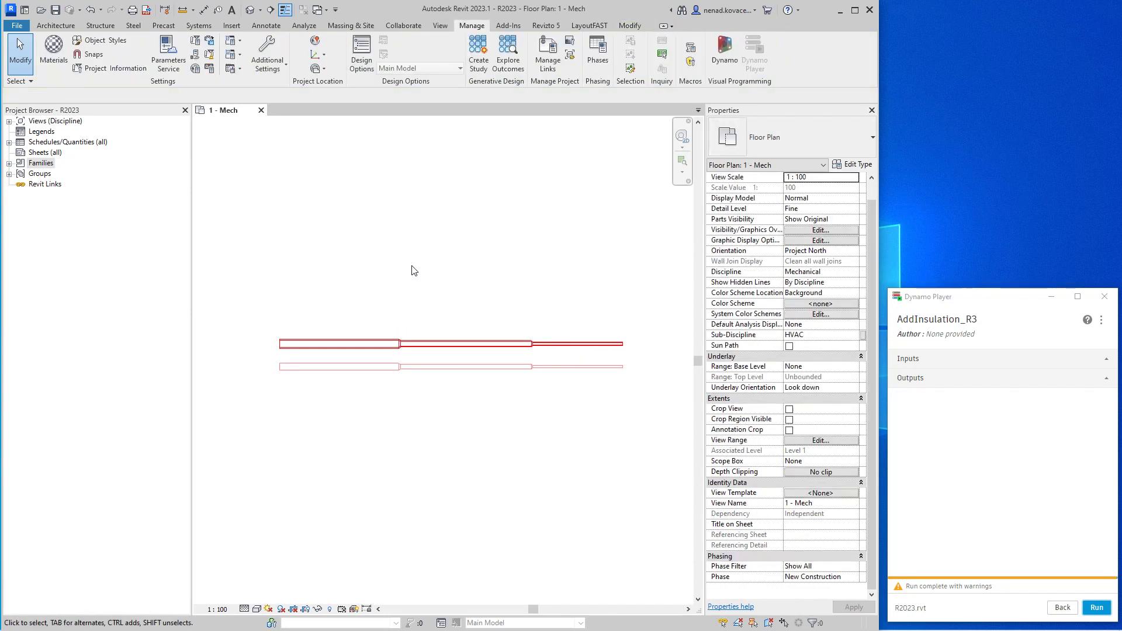
pyautogui.press('u')
pyautogui.press('n')
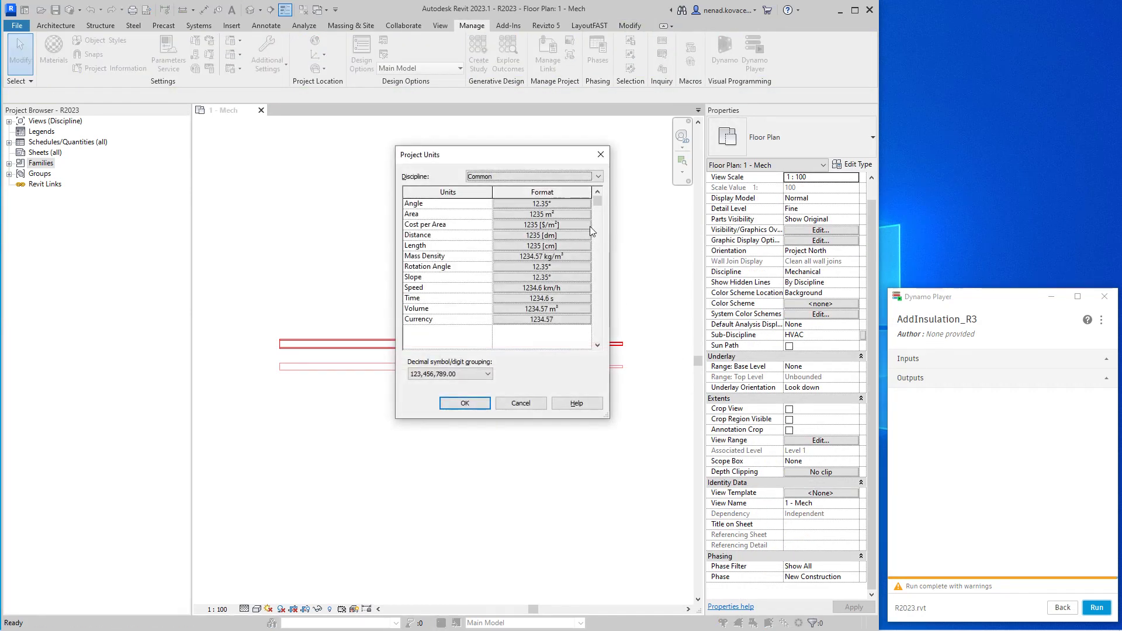